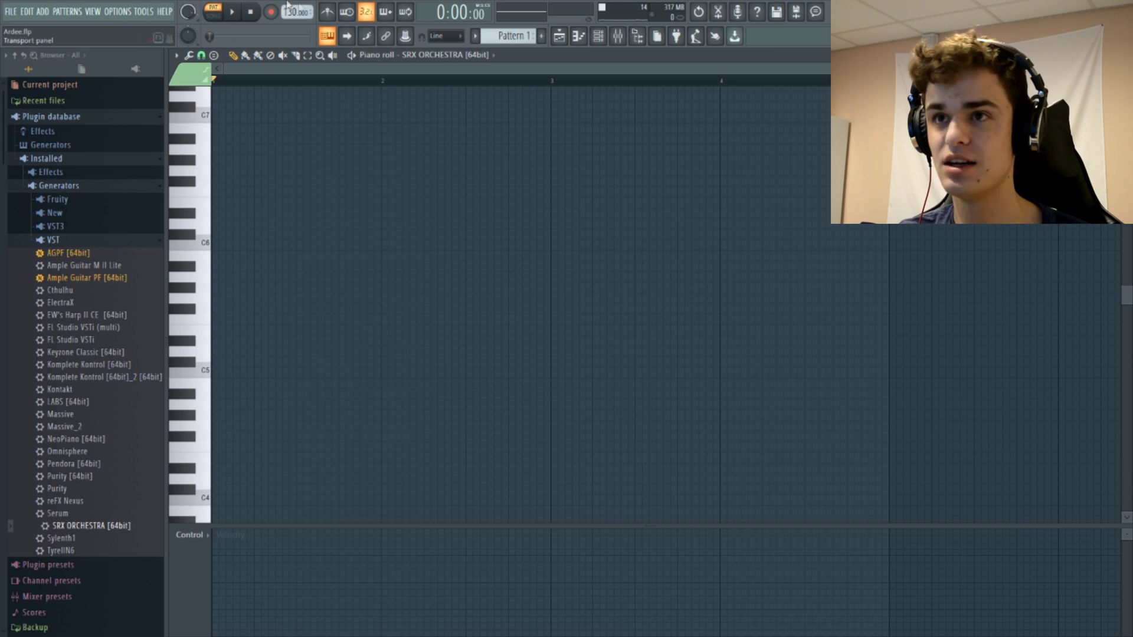
Set the tempo to 142 and draw a one-bar D5 note across bar 1 of the pattern
left_click_drag(294, 13, 293, 9)
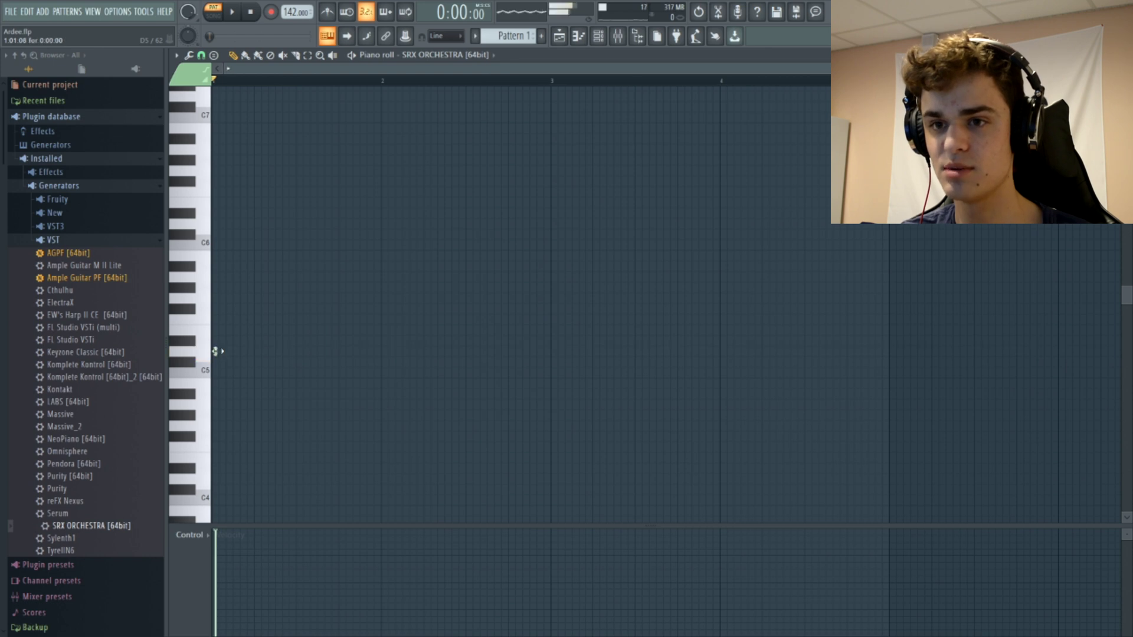
left_click_drag(344, 351, 361, 351)
left_click_drag(339, 352, 323, 353)
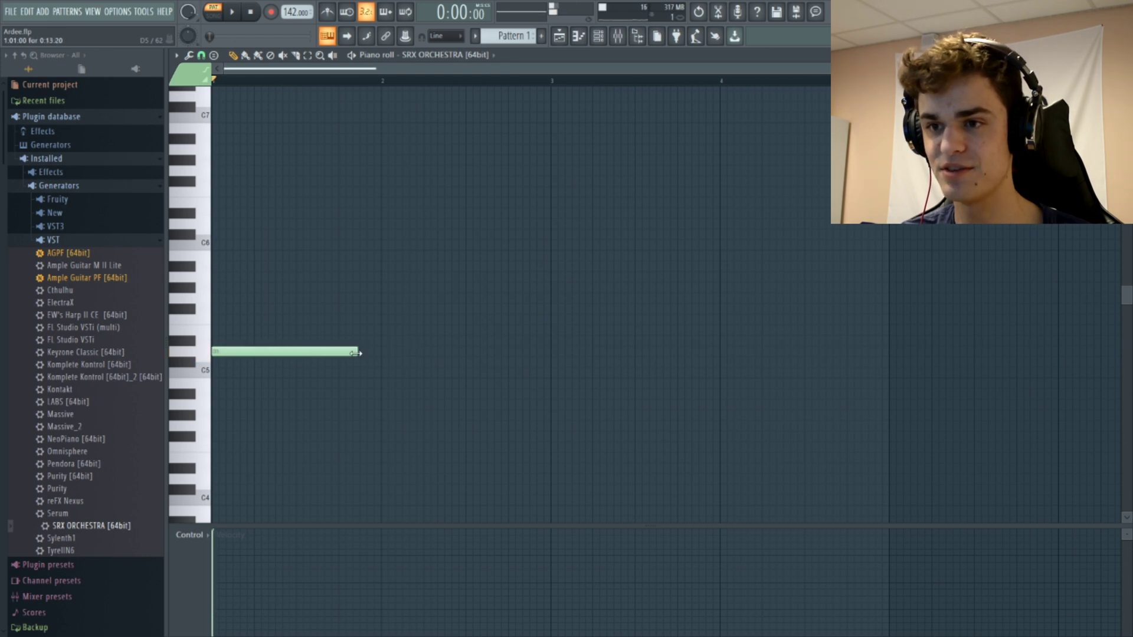
left_click(382, 362)
right_click(380, 360)
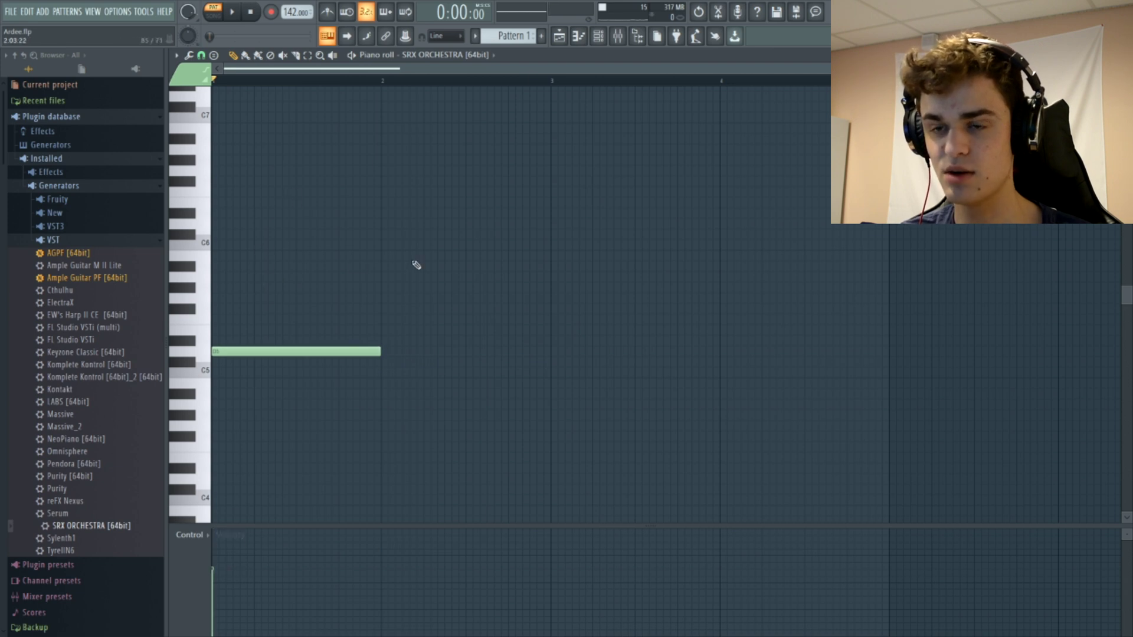
Add a one-bar A5 above the D5 in bar 1, and place one-bar C#5 and A5 notes in bar 2
left_click(271, 278)
key("space")
left_click(377, 371)
left_click_drag(377, 371, 382, 361)
left_click(383, 278)
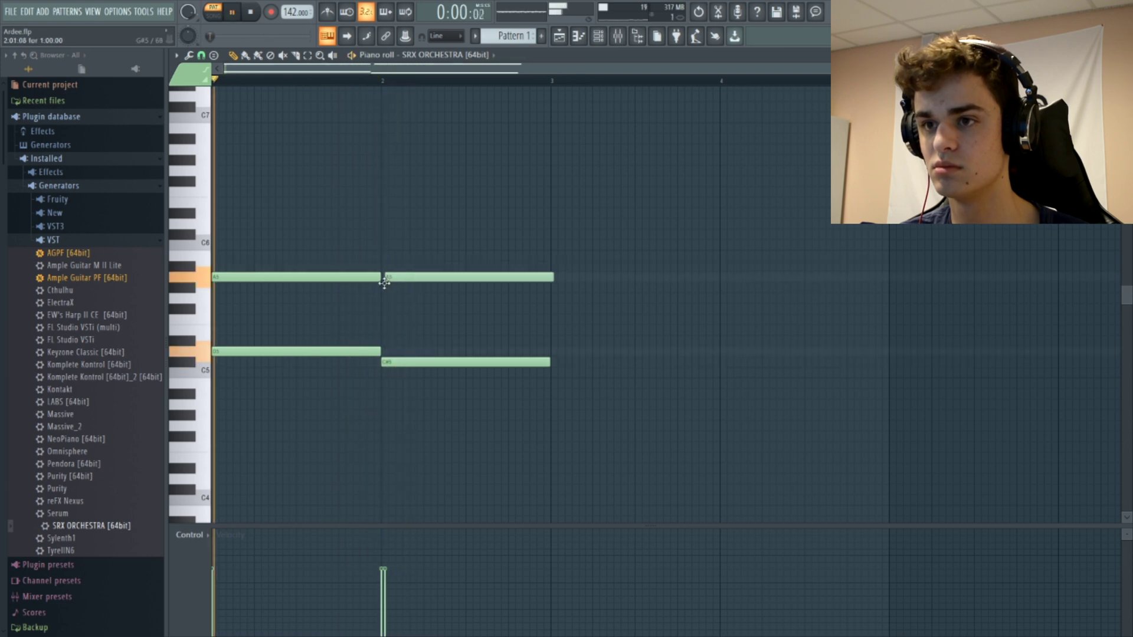
Place one-bar A#5 and D5 notes in bar 3 and play the pattern from the start
left_click(551, 266)
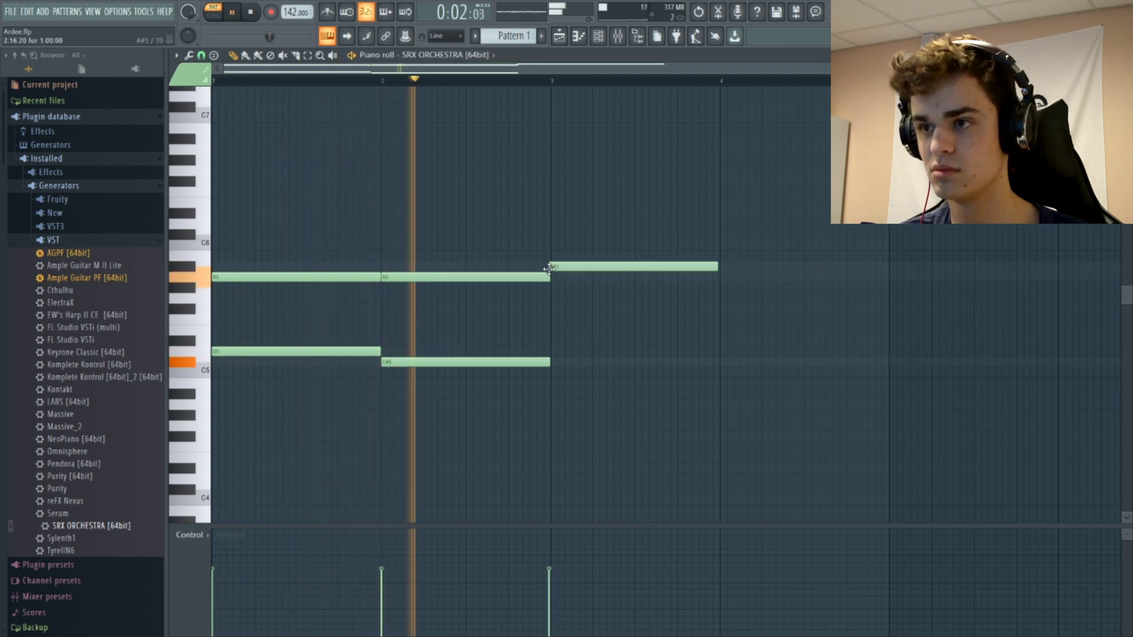
left_click(556, 351)
key("space")
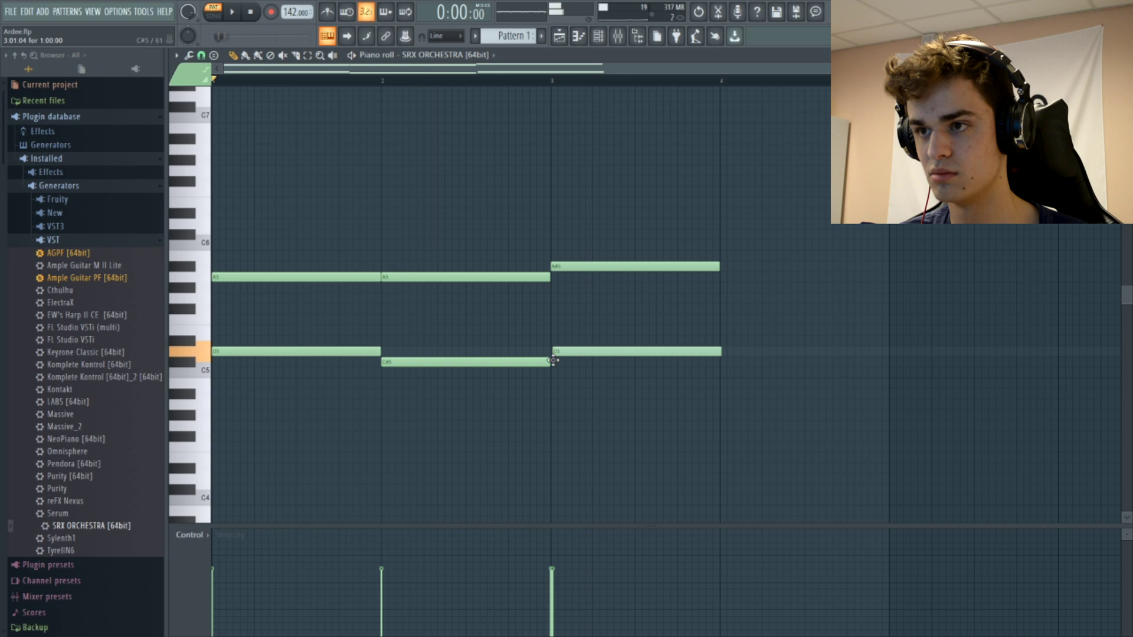
key("space")
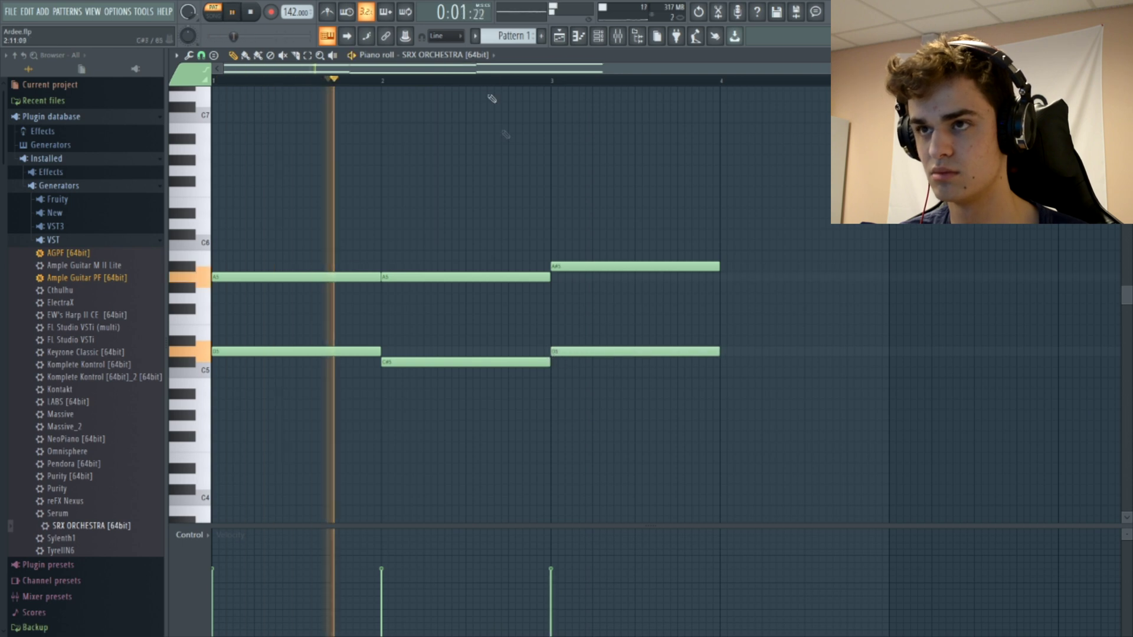
Fill bar 4 with two half-bar pairs: A#4 with G5, followed by C#5 with A5
left_click_drag(483, 73, 734, 107)
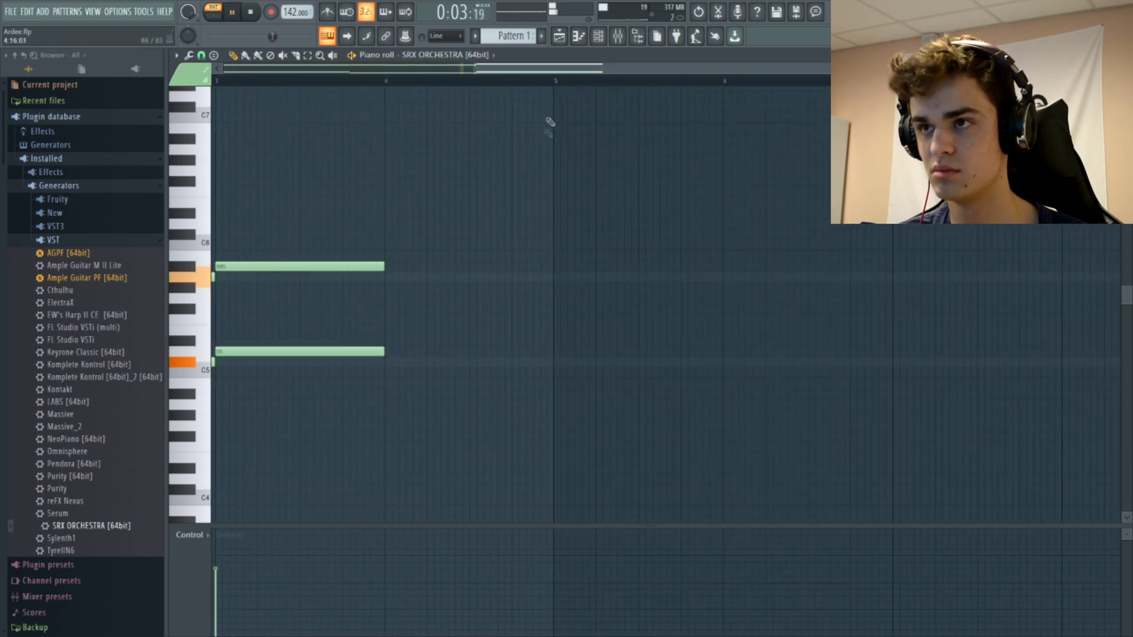
left_click_drag(562, 72, 503, 73)
key("space")
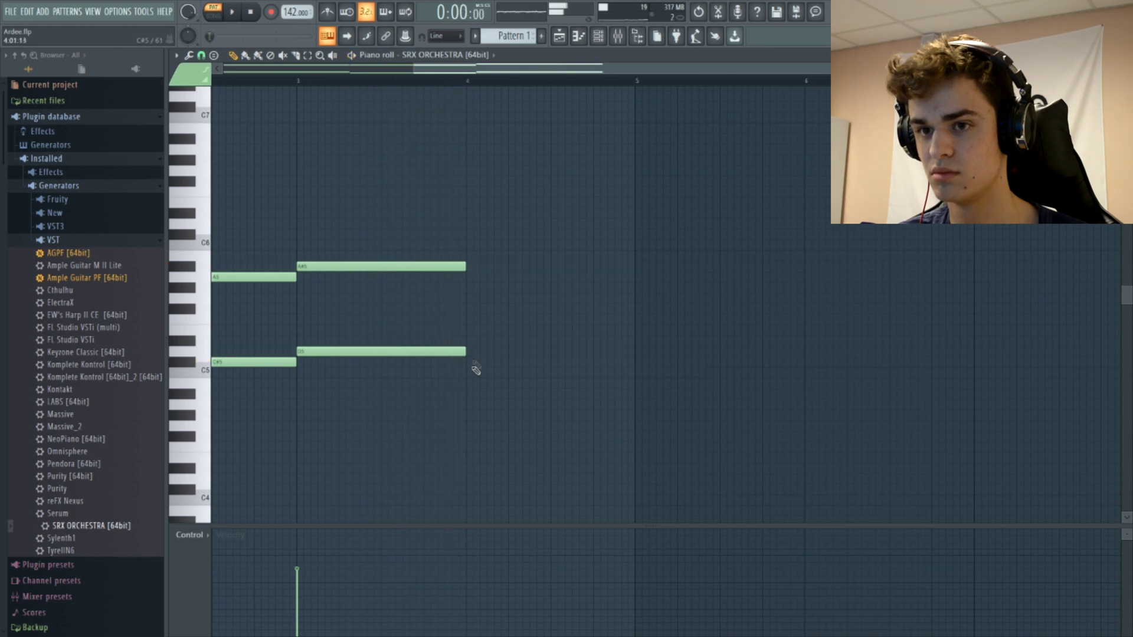
left_click_drag(472, 367, 463, 400)
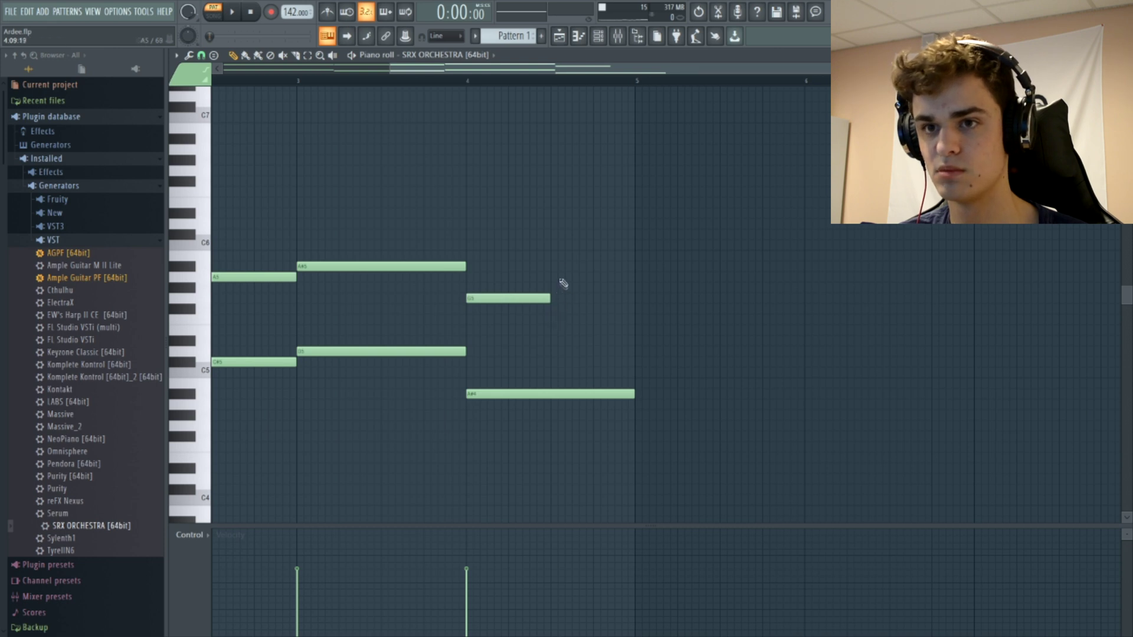
left_click_drag(559, 287, 558, 341)
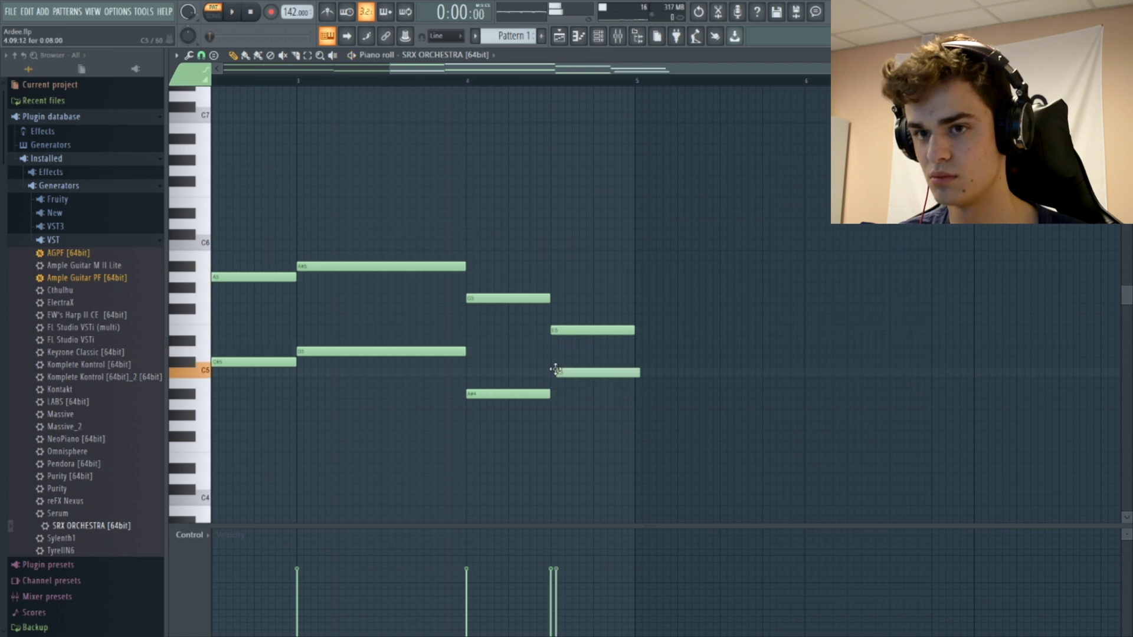
left_click_drag(567, 295, 550, 268)
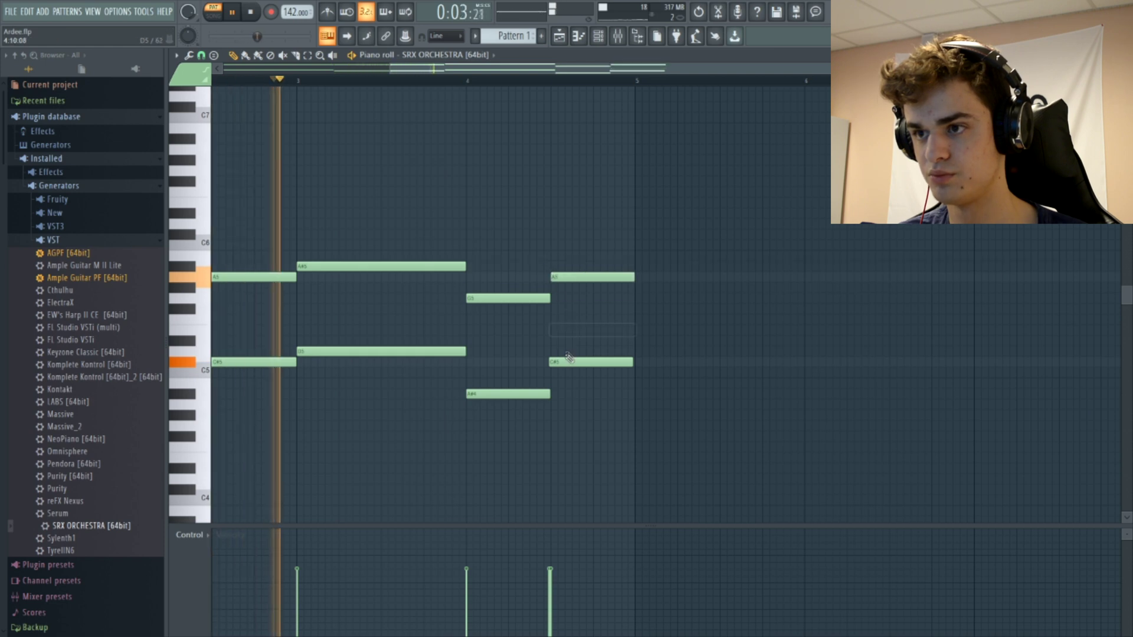
left_click_drag(563, 361, 563, 362)
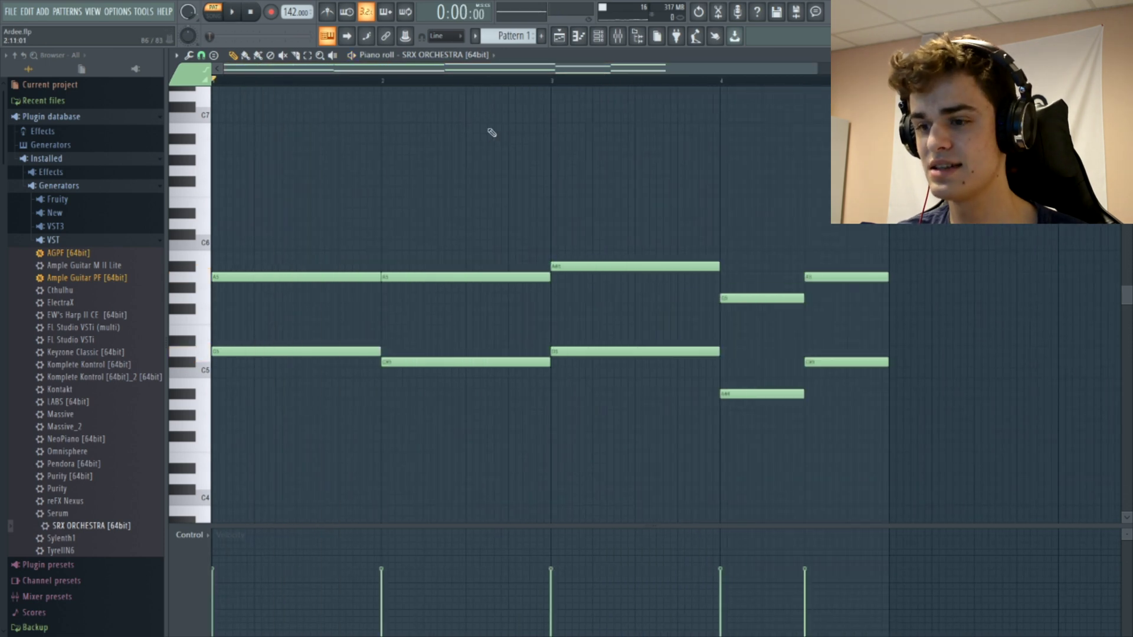
Duplicate the complete four-bar melody into bars 5 to 8 and clear the selection
key("ctrl+a")
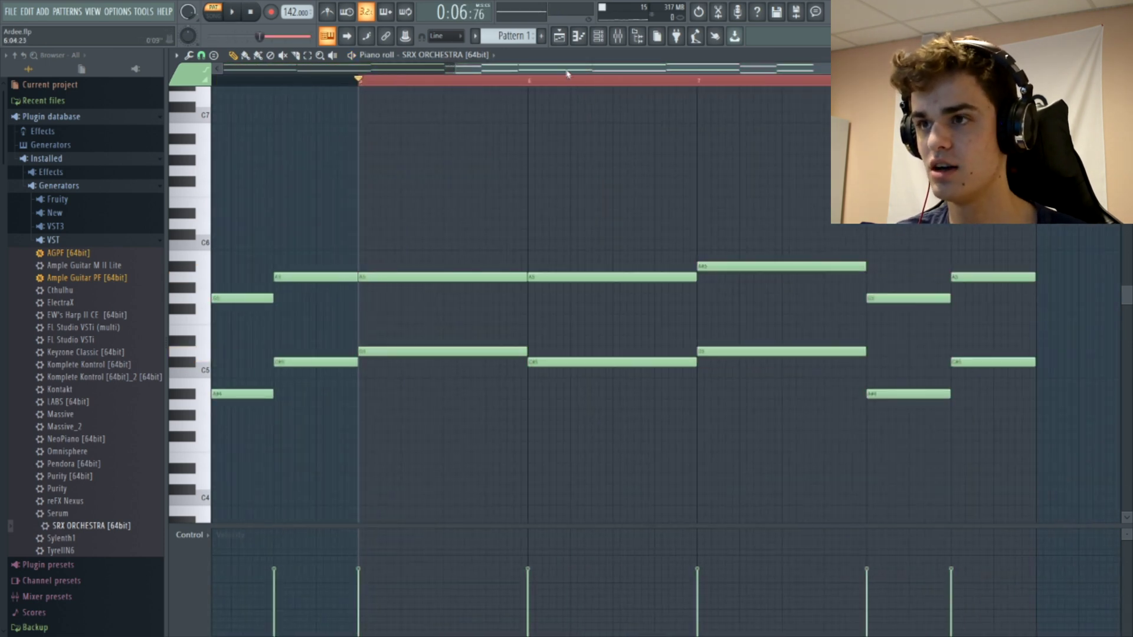
left_click_drag(567, 73, 631, 77)
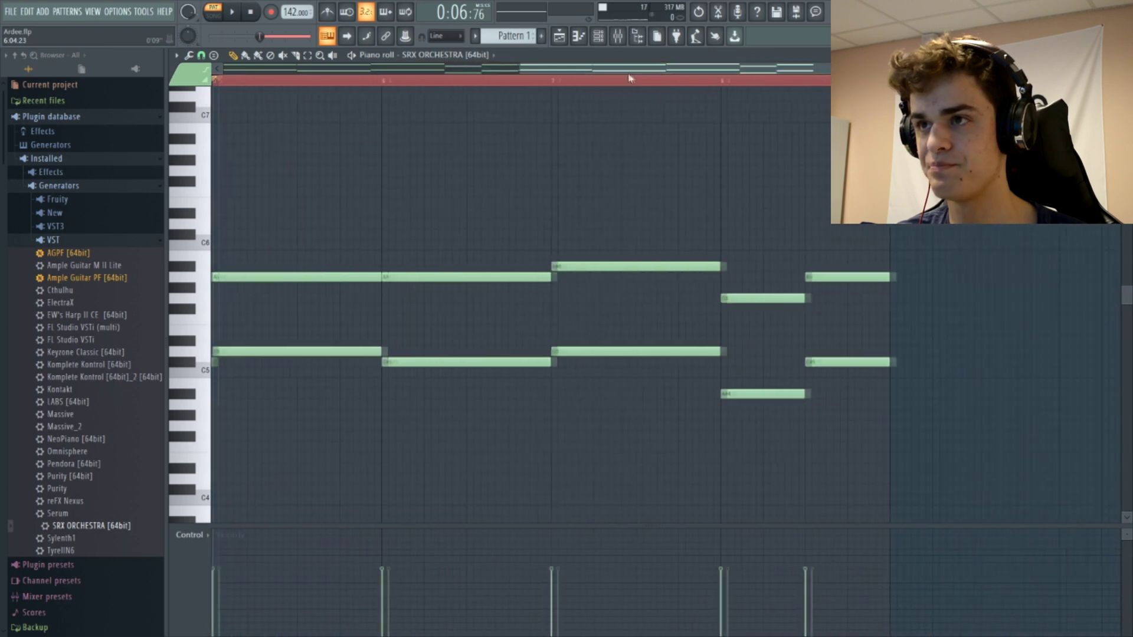
left_click_drag(525, 70, 46, 144)
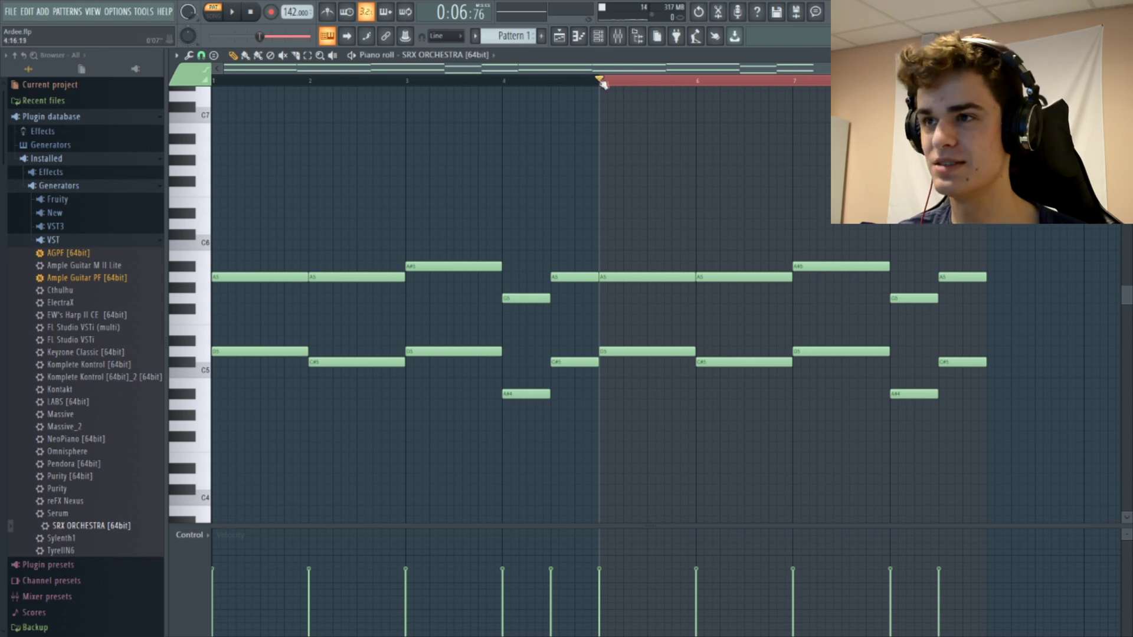
left_click_drag(606, 83, 601, 84)
Switch the piano roll to the SRX ORCHESTRA [64bit] #3 channel and stack one-bar D5, A5, D6 and F6 notes in bar 1
left_click(472, 56)
left_click(473, 58)
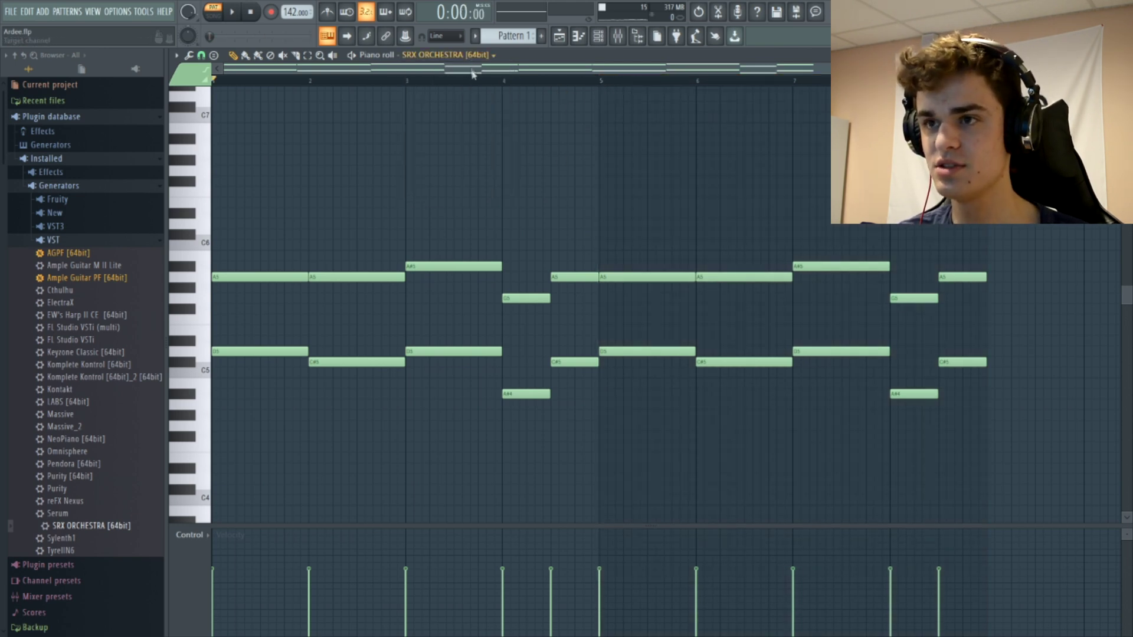
left_click(473, 56)
left_click(489, 179)
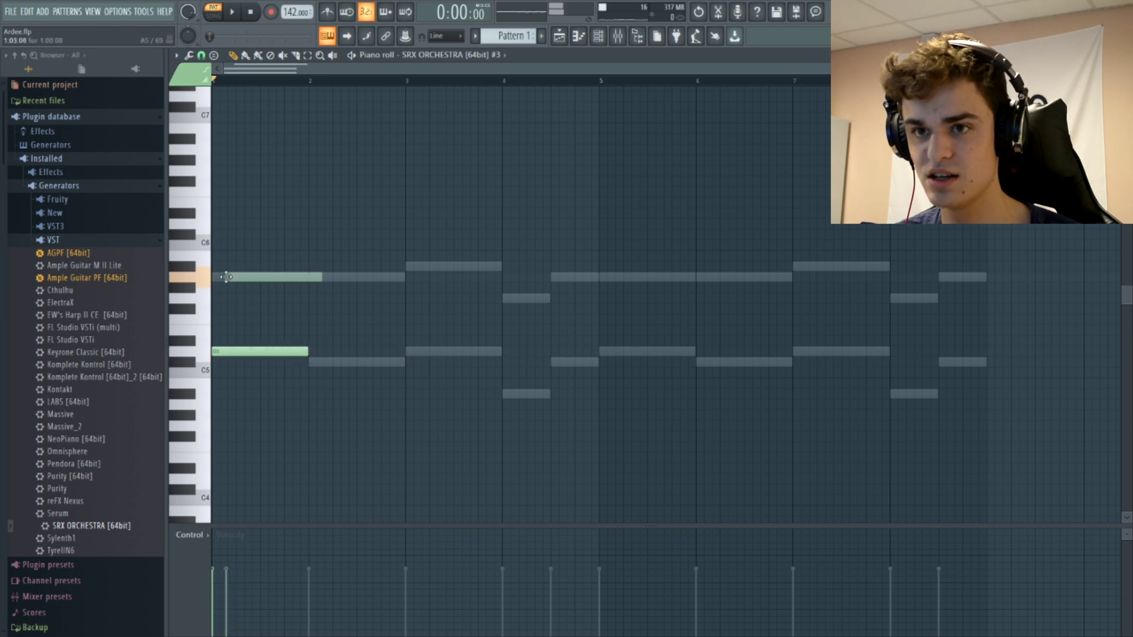
left_click_drag(177, 199, 178, 188)
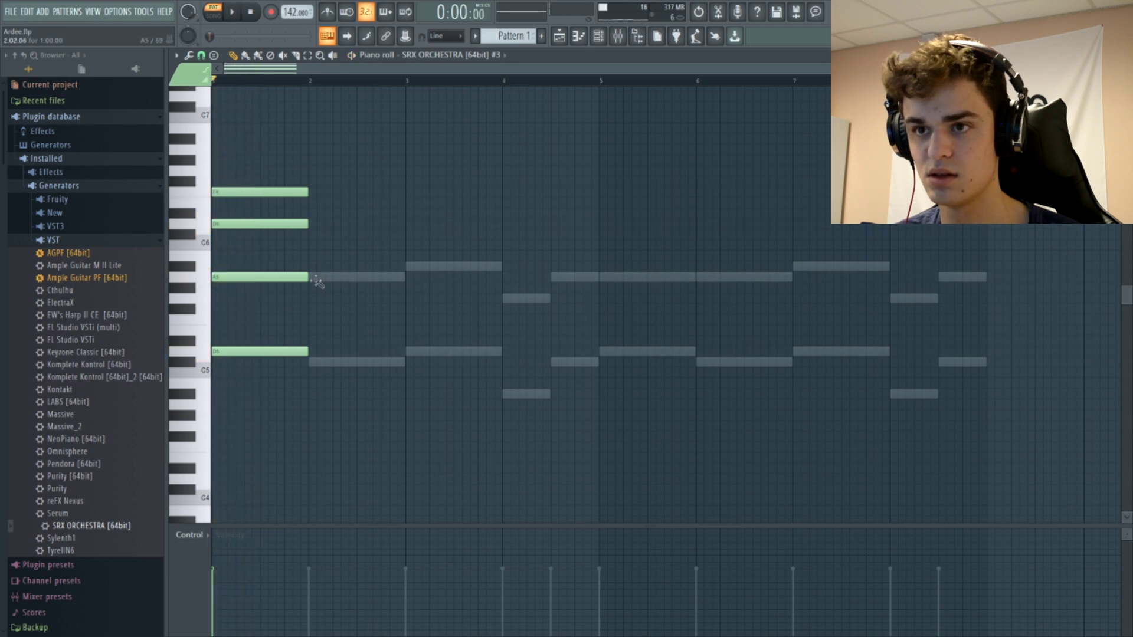
left_click(311, 365)
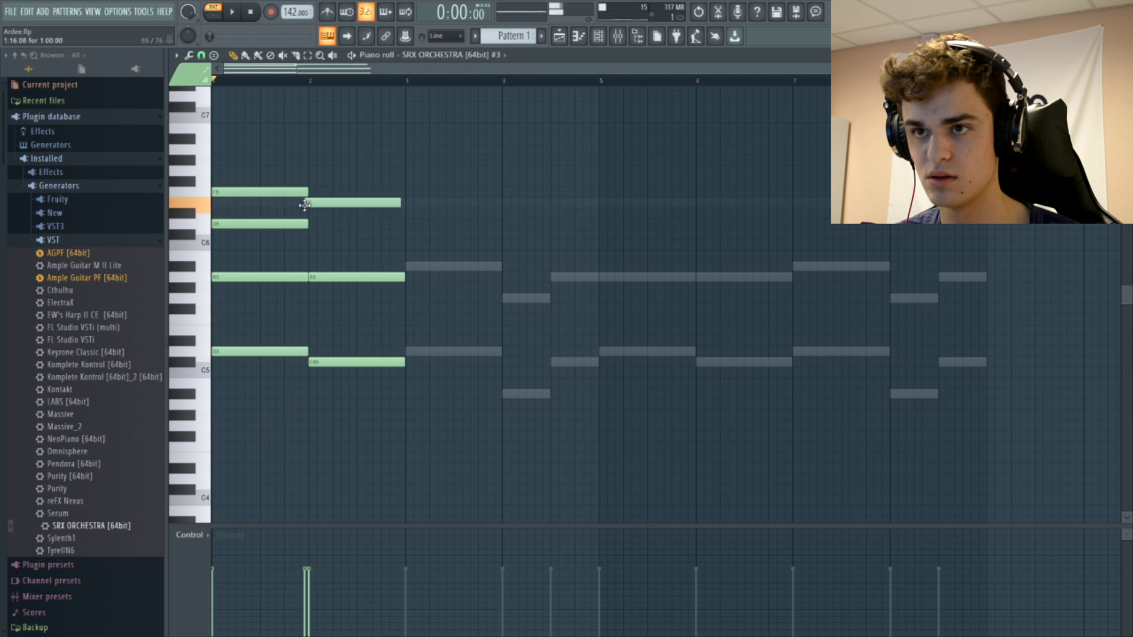
right_click(329, 203)
right_click(332, 277)
right_click(336, 362)
Build a one-bar chord of A4, E5, A5 and C#6 in bar 2 and play it back
mouse_move(323, 396)
left_mouse_down()
mouse_move(317, 412)
mouse_move(307, 399)
left_mouse_up()
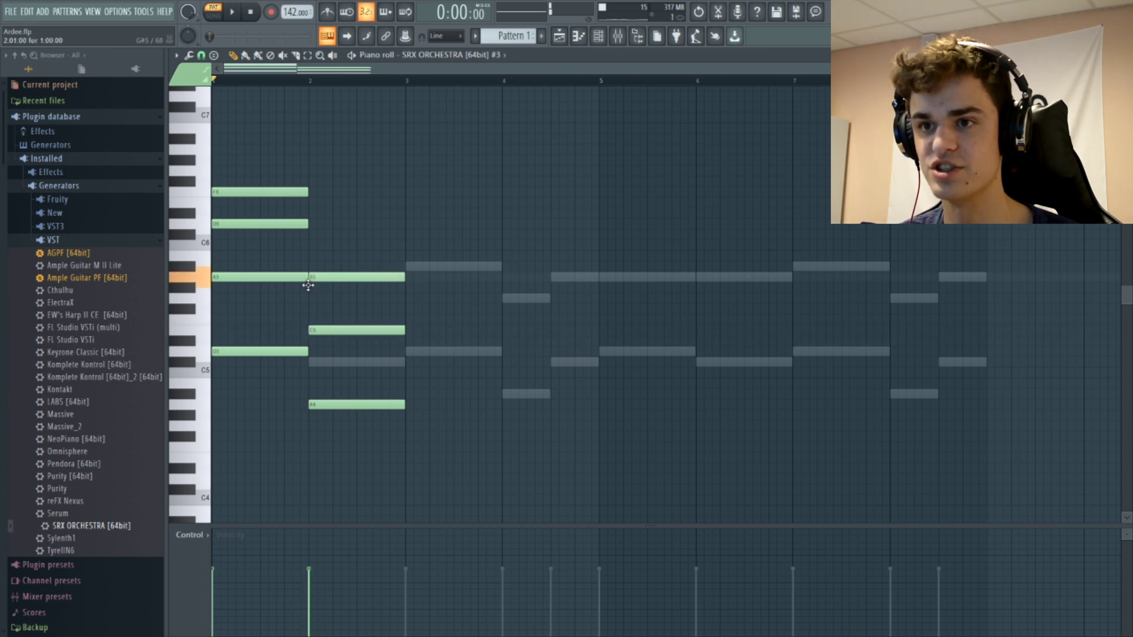
key("space")
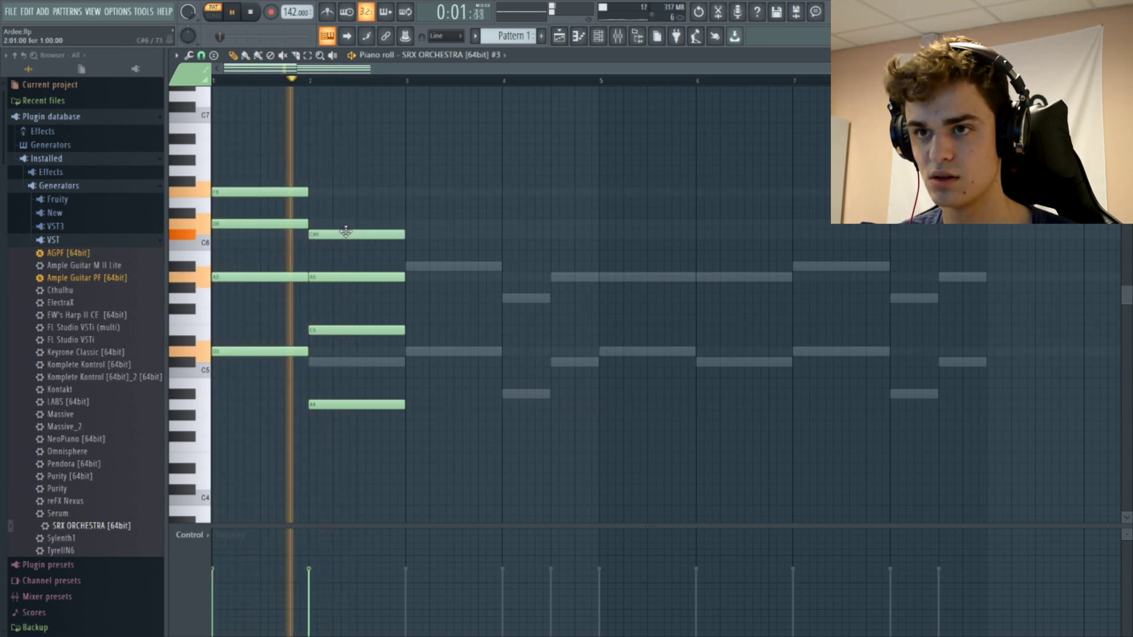
Build a one-bar chord of A#4, F5, A#5 and D6 in bar 3 and play the progression
left_click(202, 56)
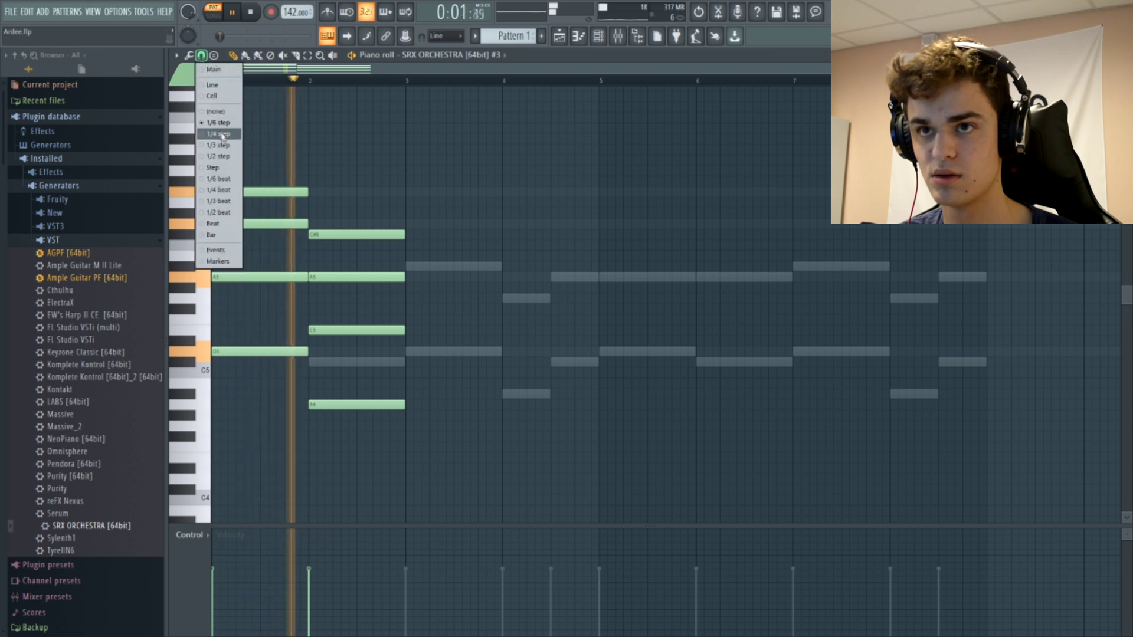
left_click(418, 266)
key("space")
left_click_drag(427, 352, 428, 398)
left_click_drag(421, 332, 410, 322)
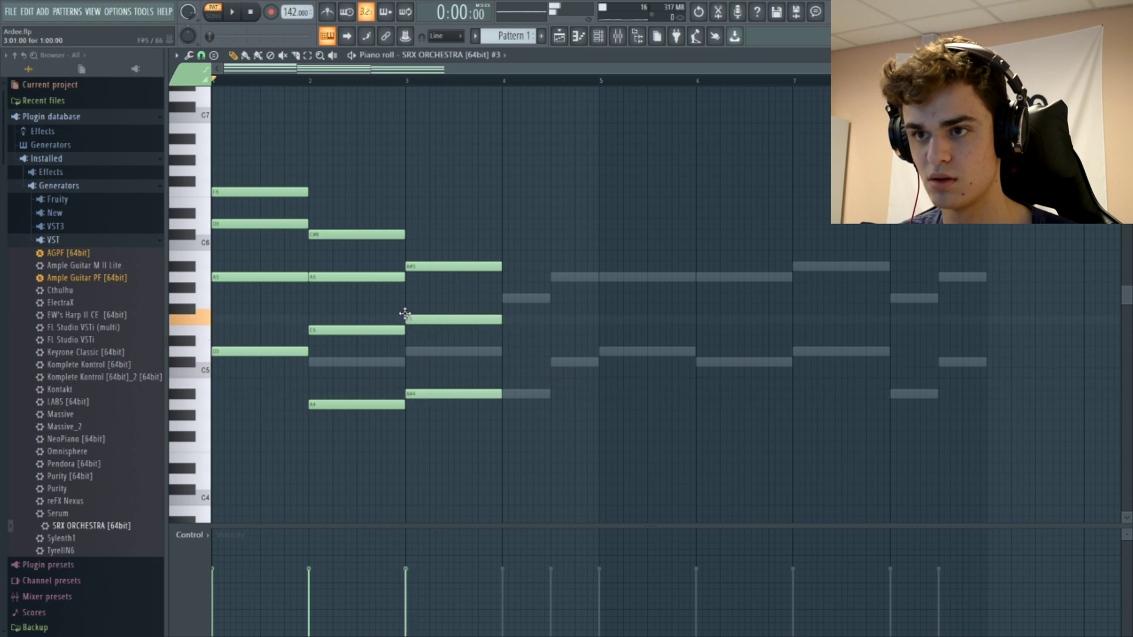
left_click(409, 224)
key("space")
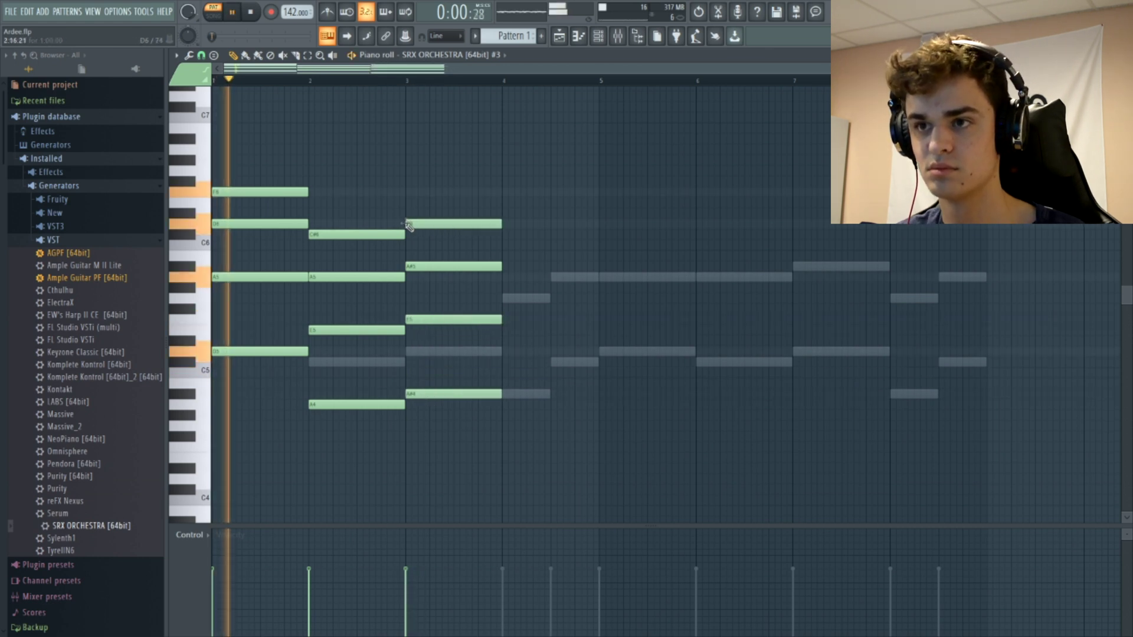
Place half-bar G5 and G4 notes in the first half of bar 4 and a half-bar A4 in its second half
left_click(505, 299)
left_click_drag(609, 300, 551, 301)
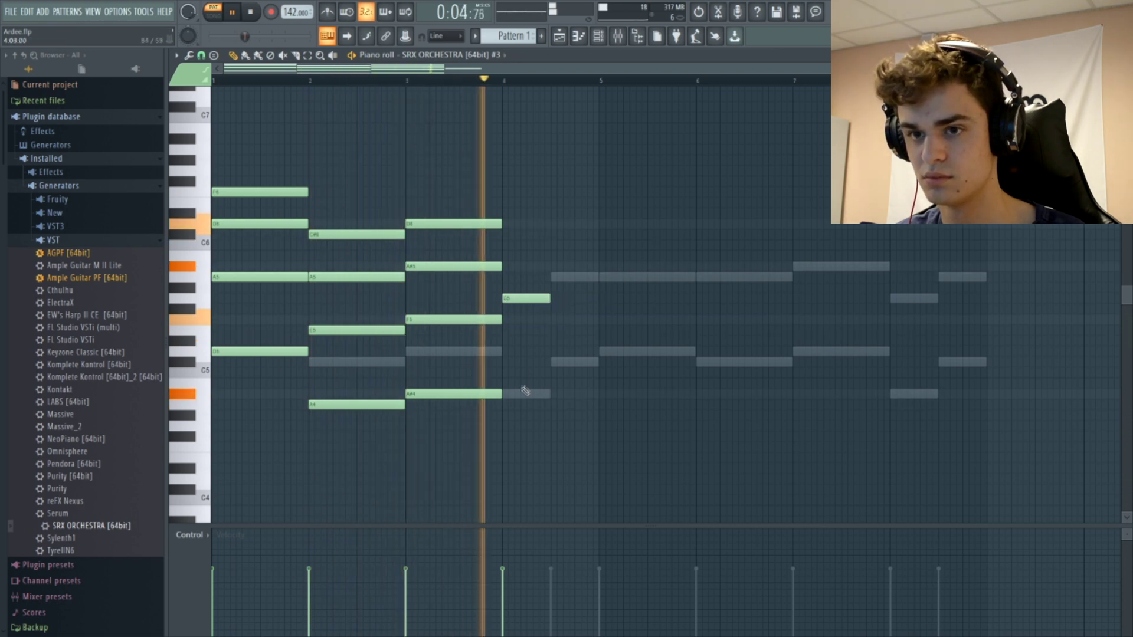
key("space")
left_click(501, 425)
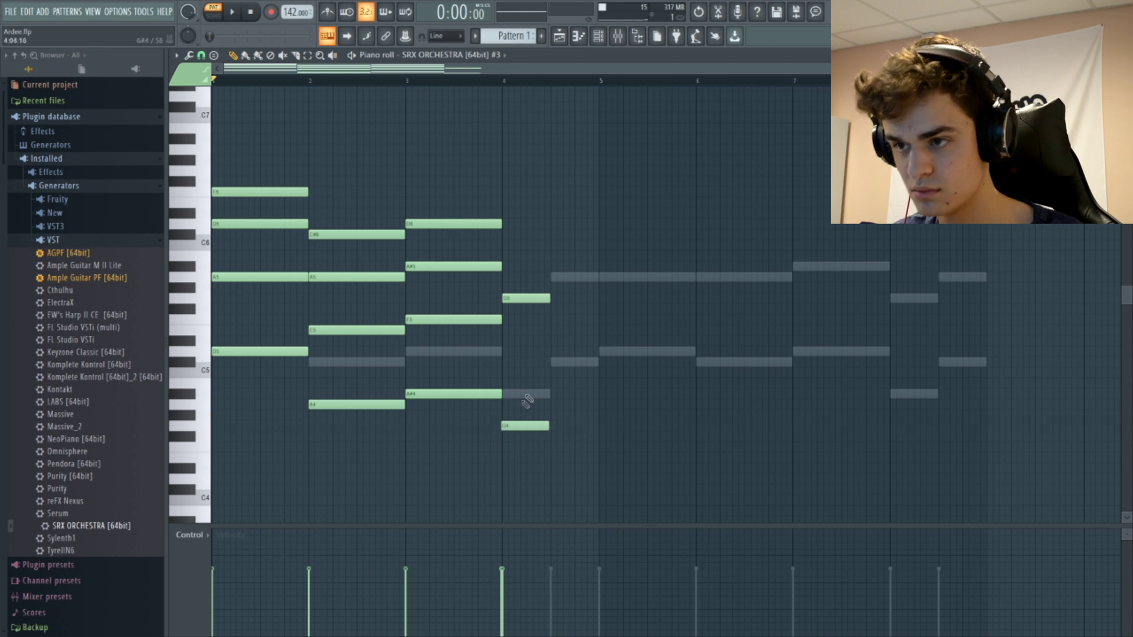
left_click(554, 404)
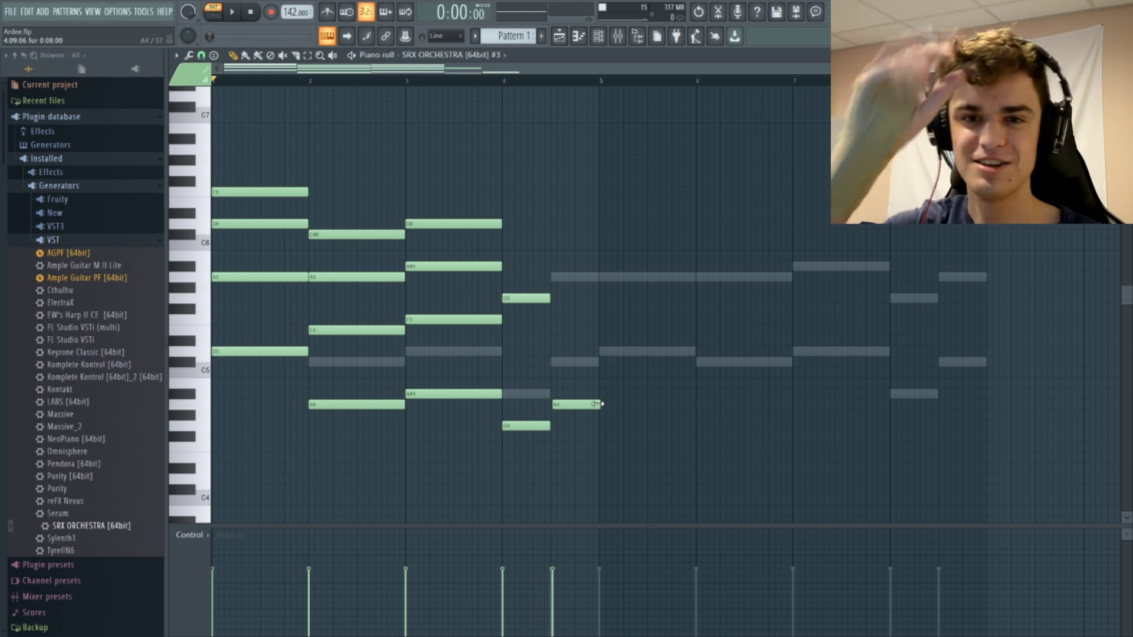
left_click_drag(566, 407, 564, 407)
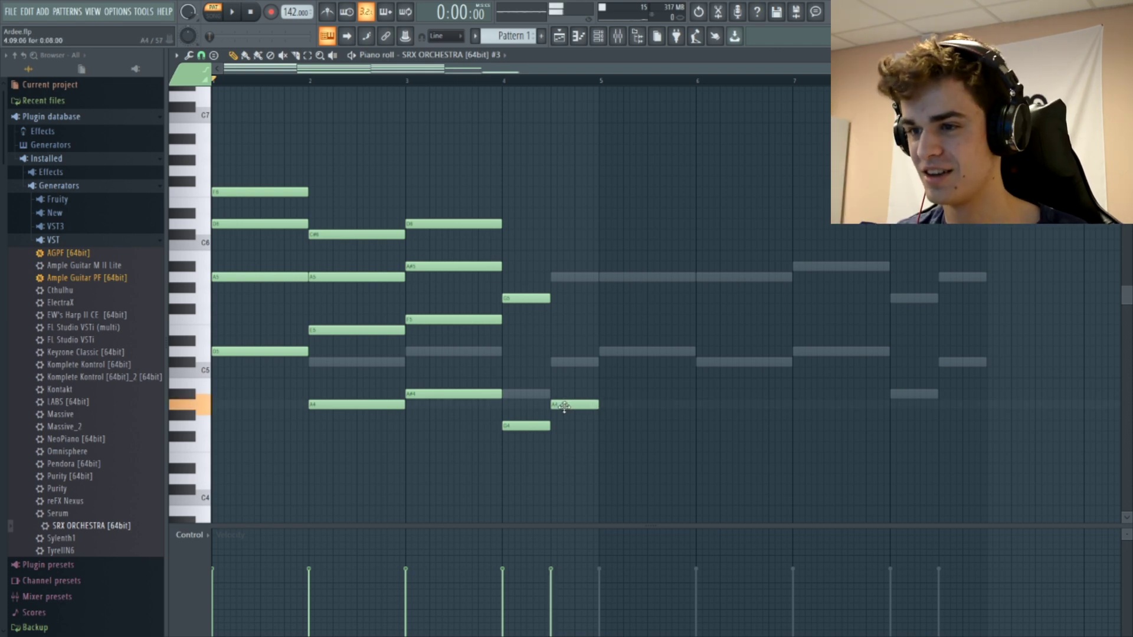
Complete bar 4's chords with D5 and A#5 in the first half and E5, A5 and C#6 in the second half
left_click(512, 354)
left_click(544, 364)
key("space")
left_click(527, 266)
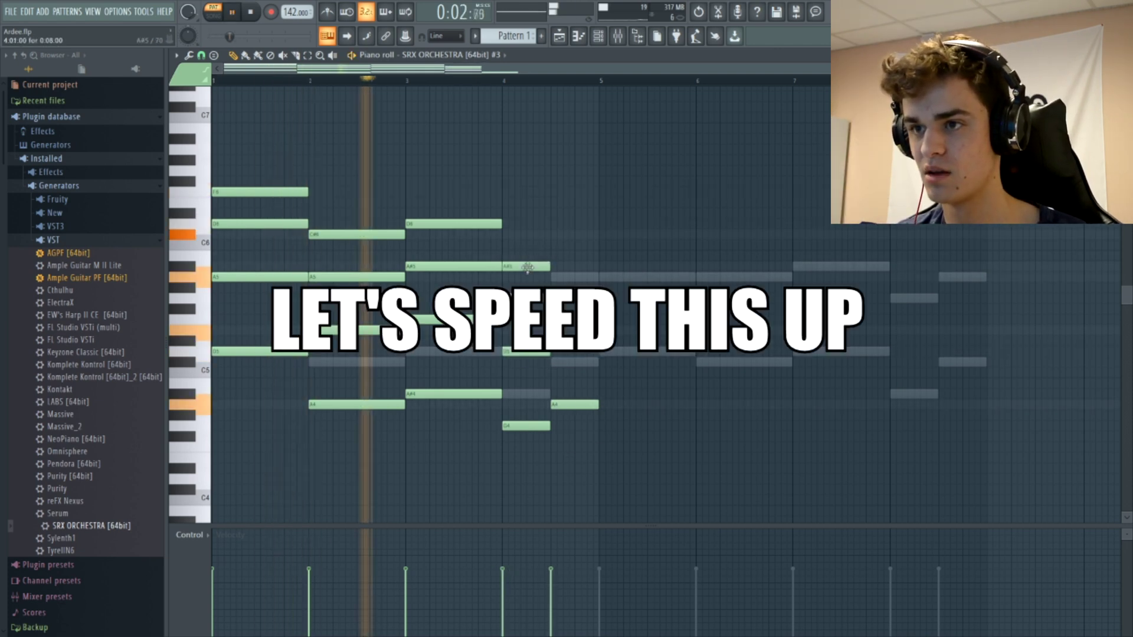
left_click(556, 276)
left_click(557, 235)
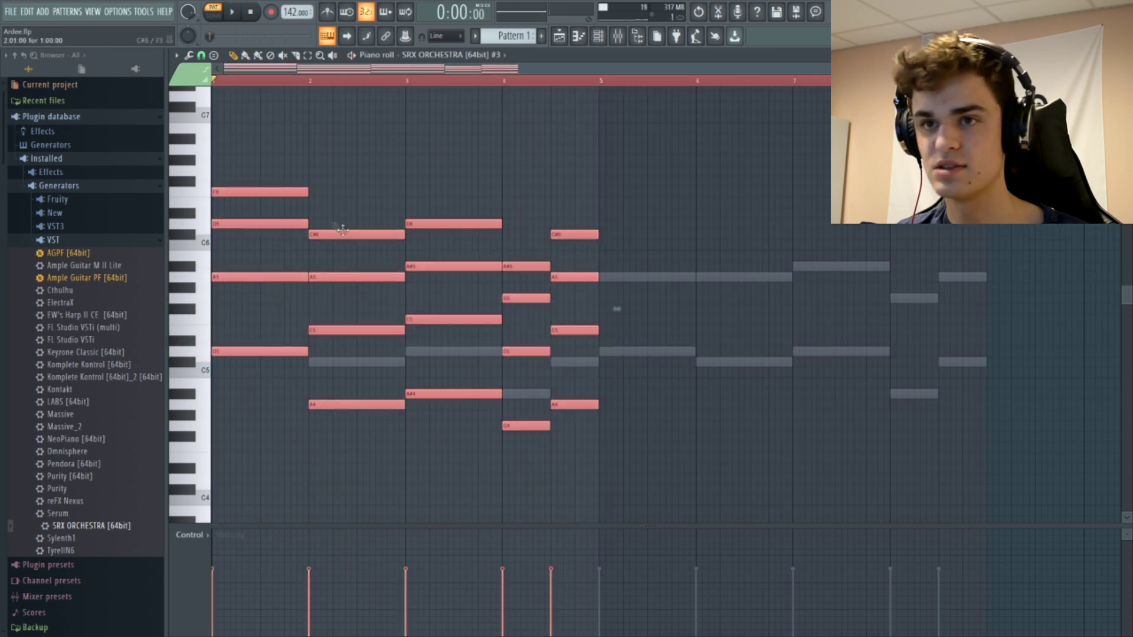
Copy the four-bar chord progression into bars 5 to 8 and set the playback position to bar 5
left_click_drag(258, 191, 636, 196)
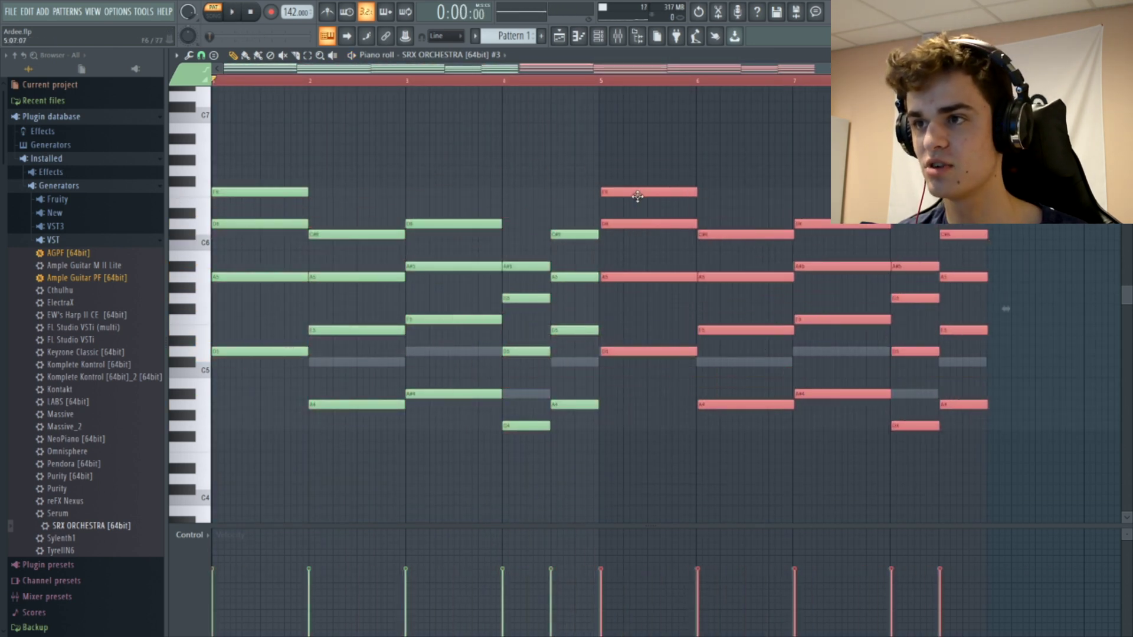
double_click(600, 81)
left_click_drag(587, 70, 807, 107)
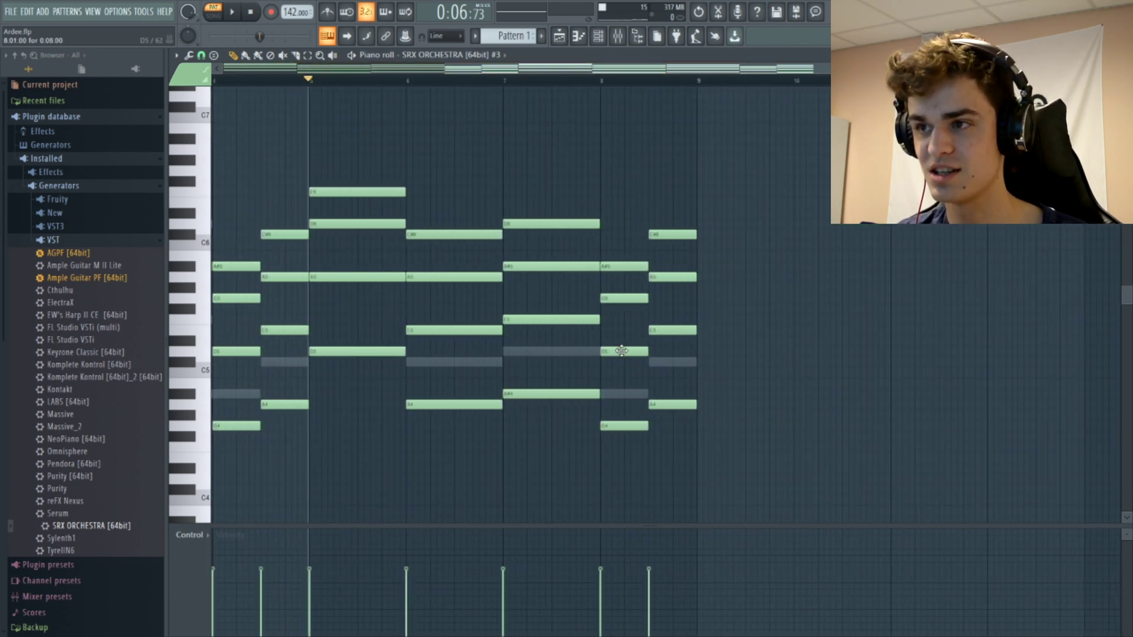
Add a half-bar D6 note to the first chord of bar 8 and audition it
left_click_drag(620, 199, 620, 223)
key("space")
key("space")
Add an E6 note spanning bar 6 as the chord's top voice, removing the trial D6 note, and audition the change
left_click(425, 202)
key("space")
key("space")
left_click(472, 225)
key("space")
key("KP_Multiply")
key("space")
right_click(473, 225)
left_click_drag(453, 202, 504, 206)
key("space")
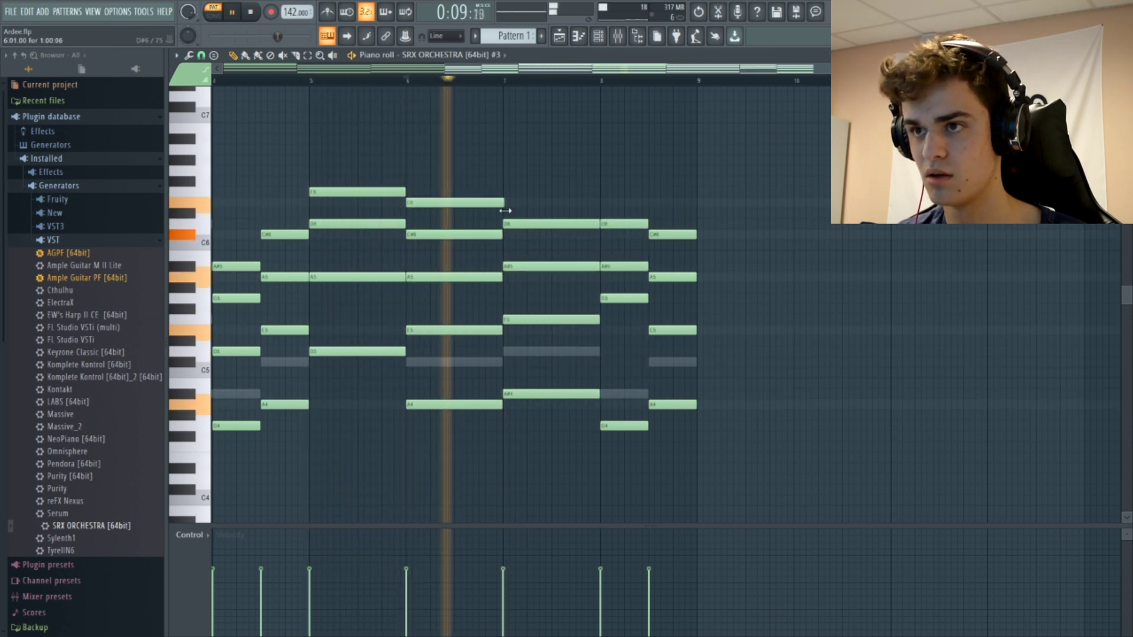
Raise the top notes of bar 8's two chords to F6 and E6 and play back from bar 8
key("space")
left_click_drag(637, 224, 637, 192)
left_click_drag(654, 235, 653, 204)
key("space")
left_click(601, 81)
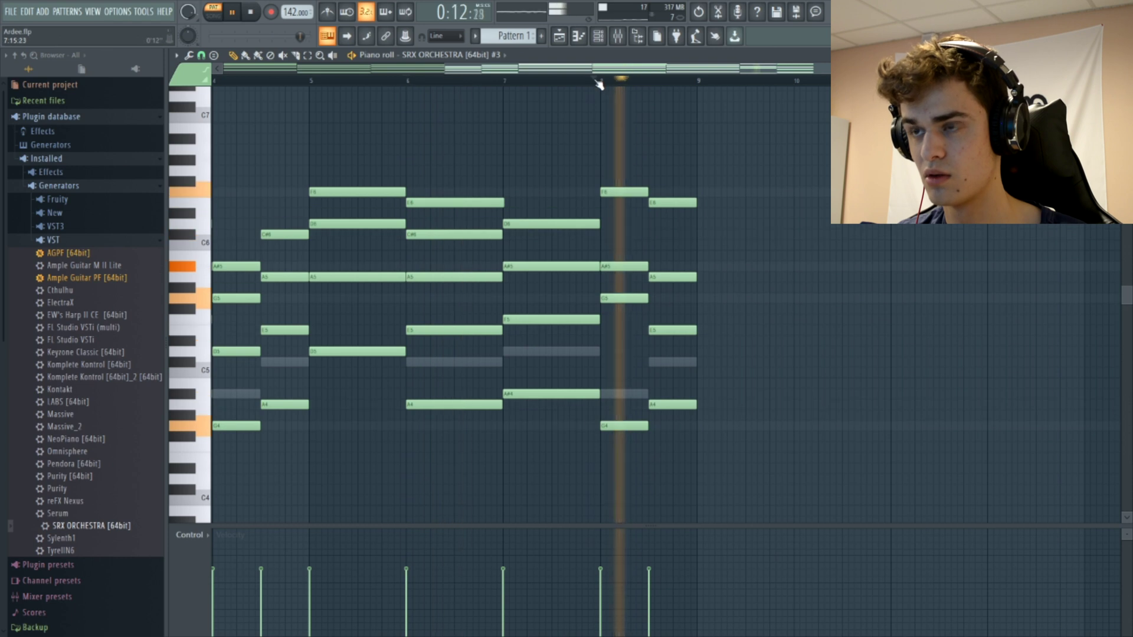
Add a half-bar C#6 note to the second chord of bar 8 and audition the progression
key("space")
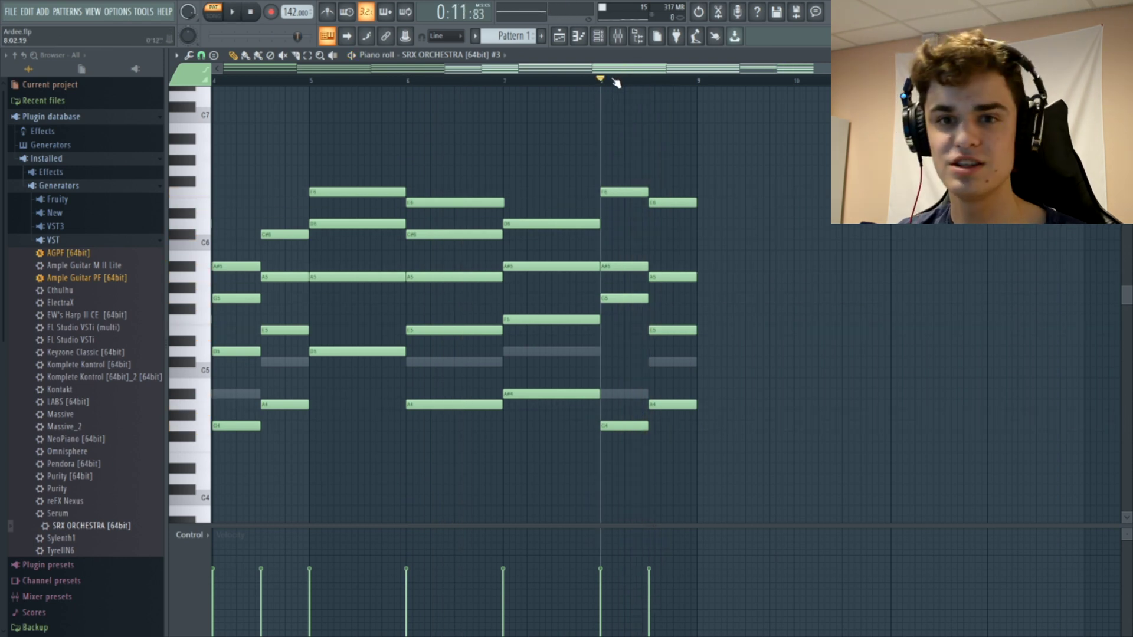
left_click_drag(634, 70, 715, 71)
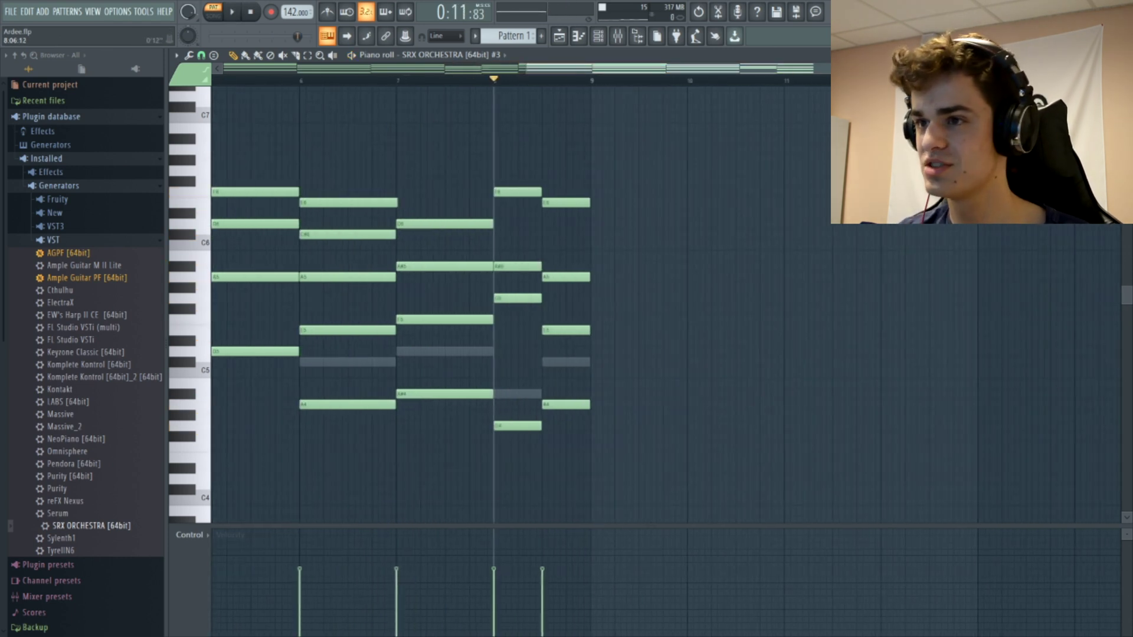
key("space")
left_click_drag(1113, 70, 1044, 70)
key("space")
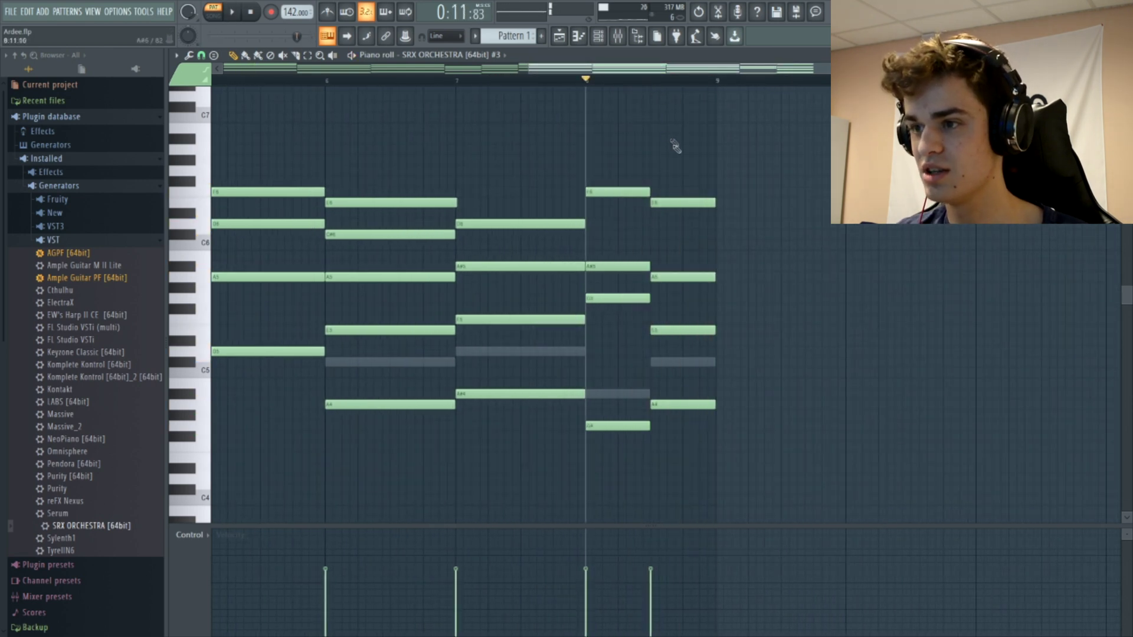
key("space")
left_click(672, 233)
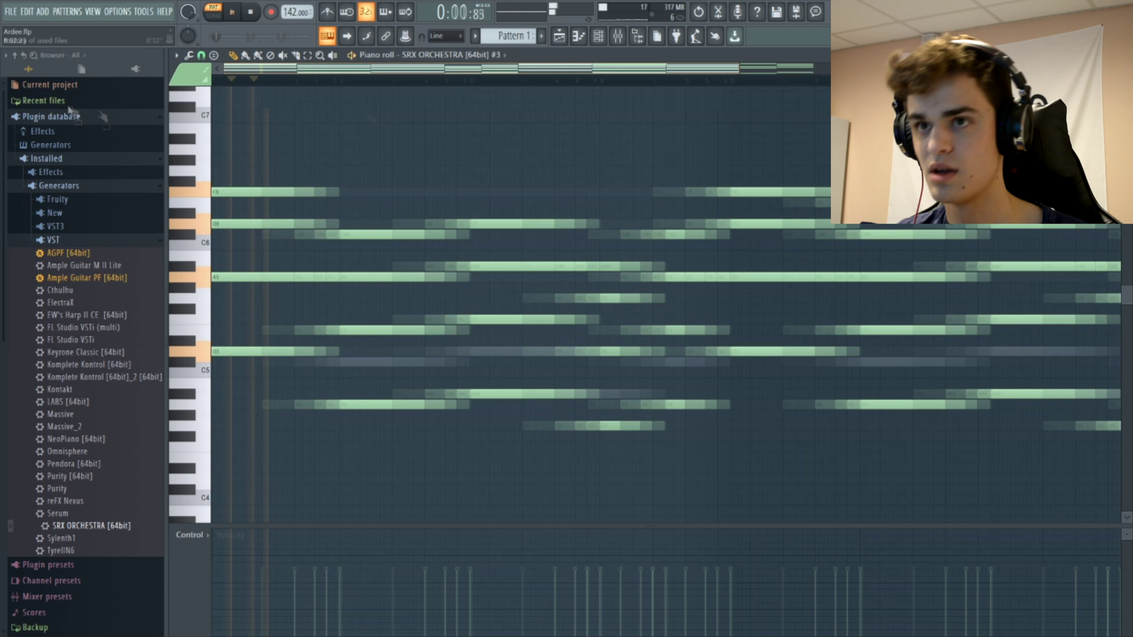
key("space")
left_click_drag(740, 68, 1052, 69)
left_click(190, 57)
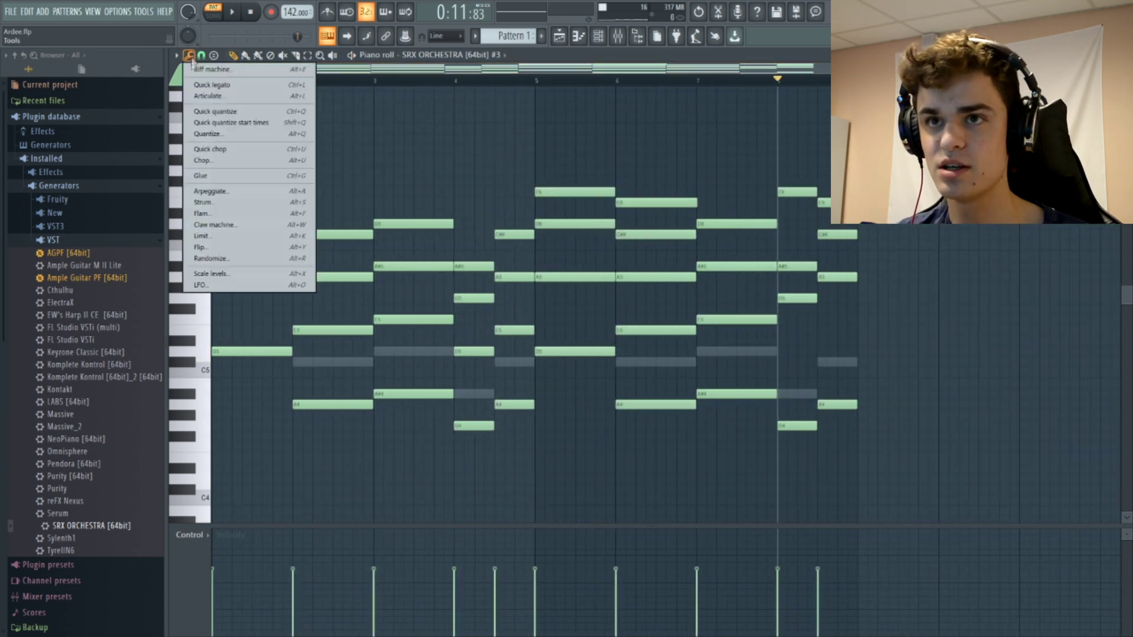
left_click(248, 202)
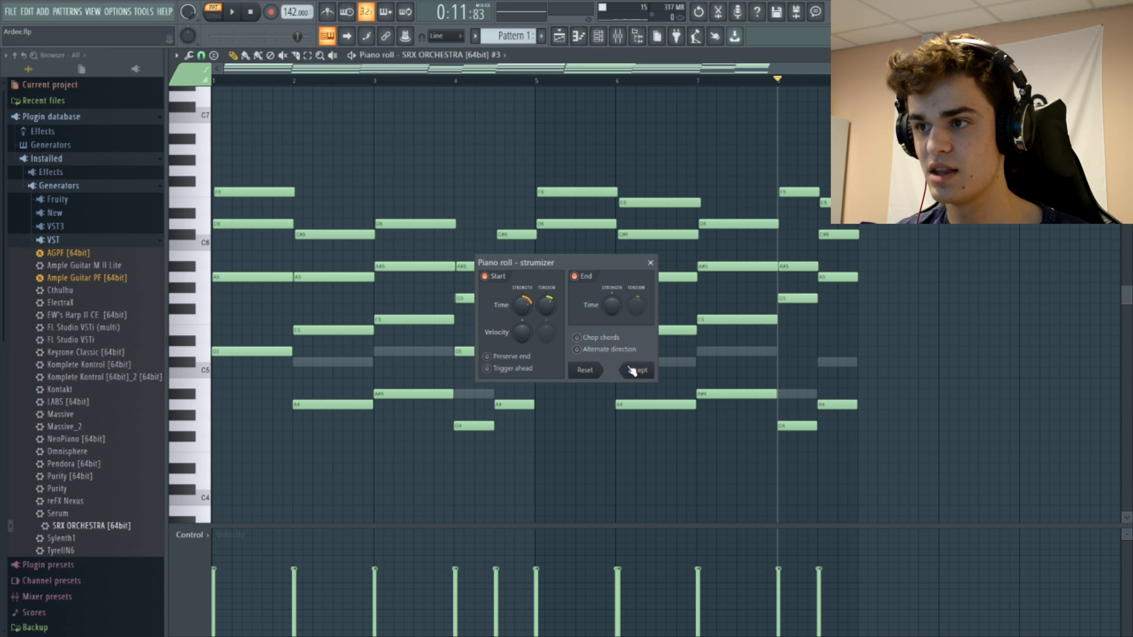
key("space")
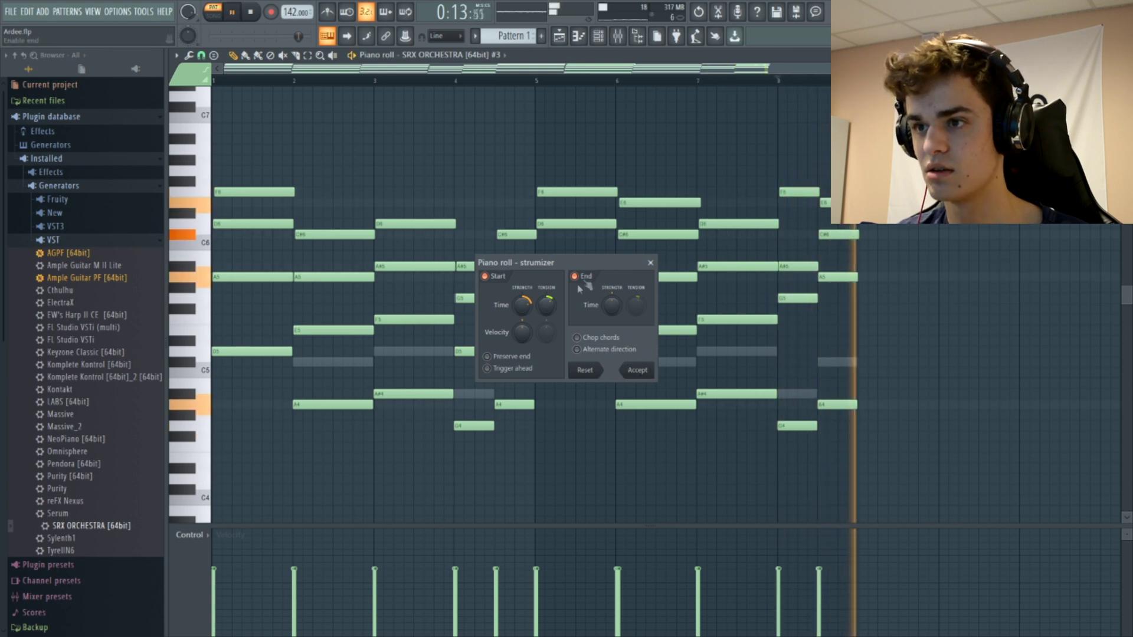
key("space")
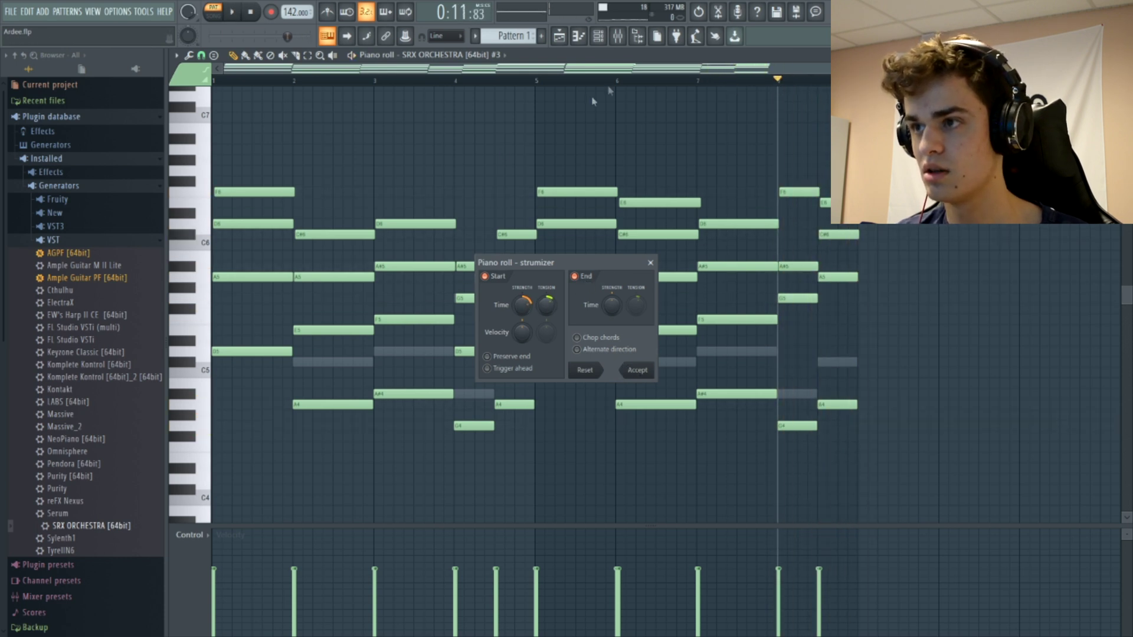
left_click(652, 264)
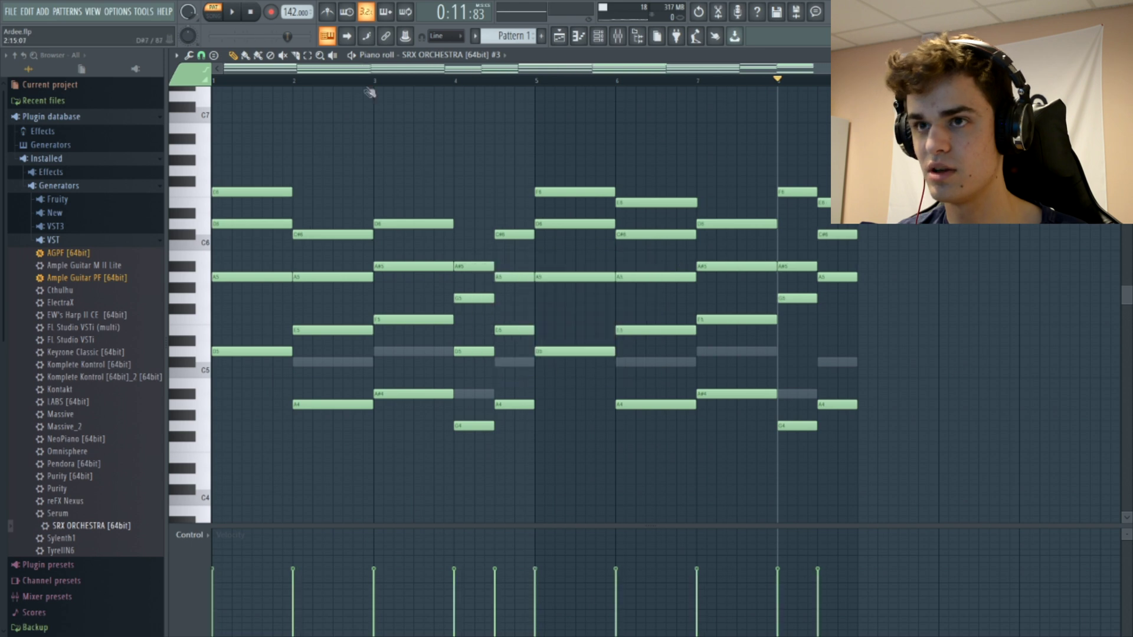
Strum all the chords with a small start-time strength and play back the result
left_click(177, 55)
left_click(188, 55)
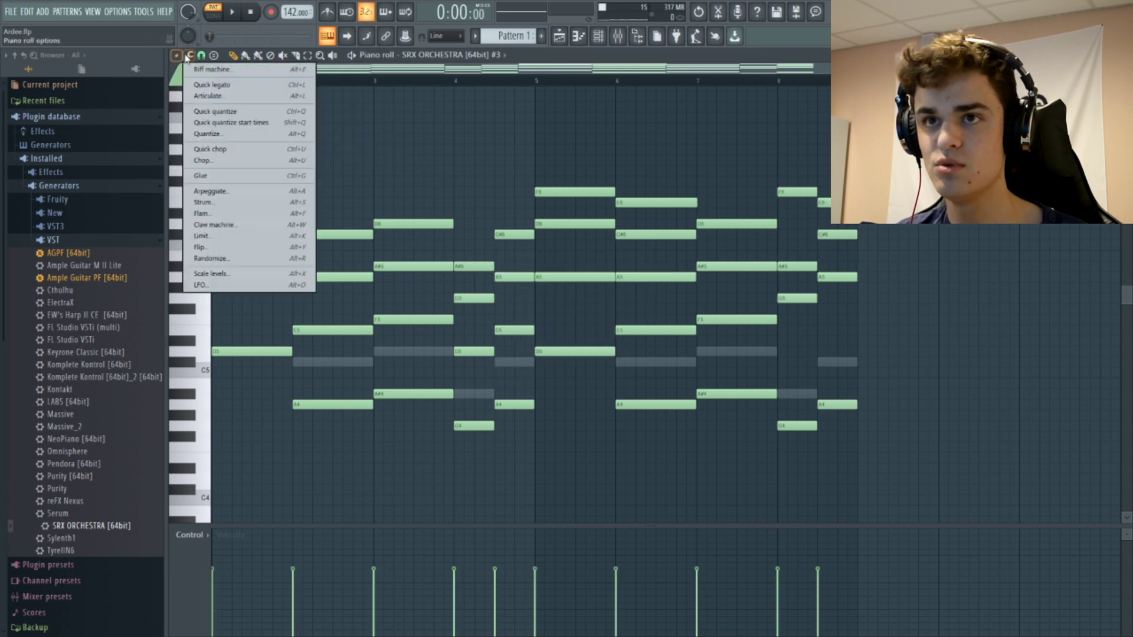
left_click(236, 201)
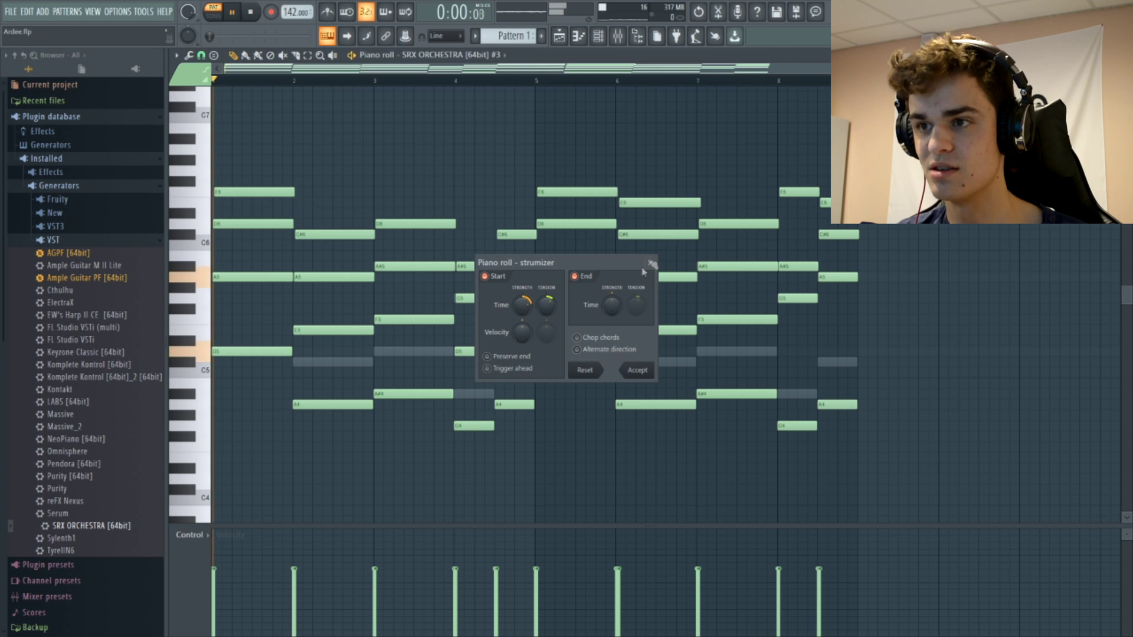
scroll(526, 314, "up", 4)
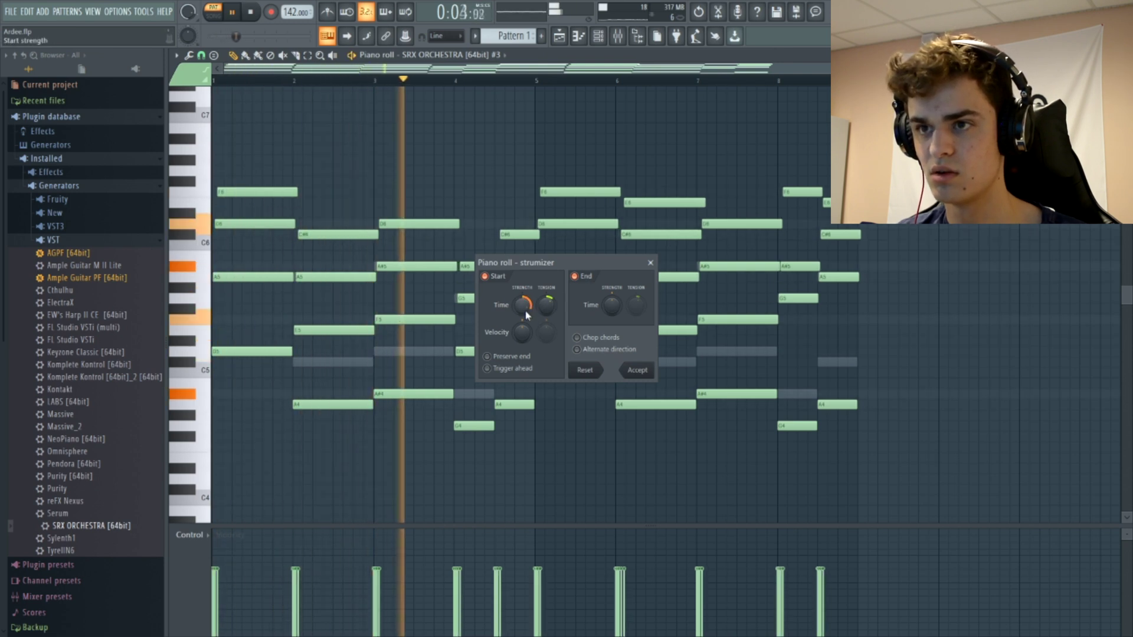
left_click_drag(525, 311, 525, 318)
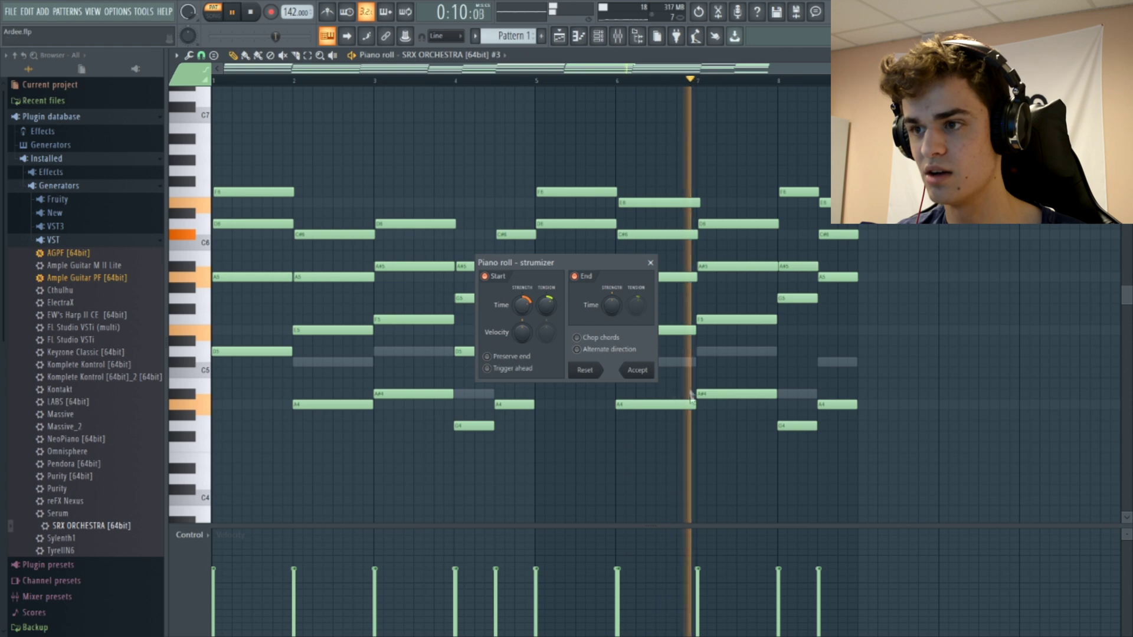
left_click(637, 370)
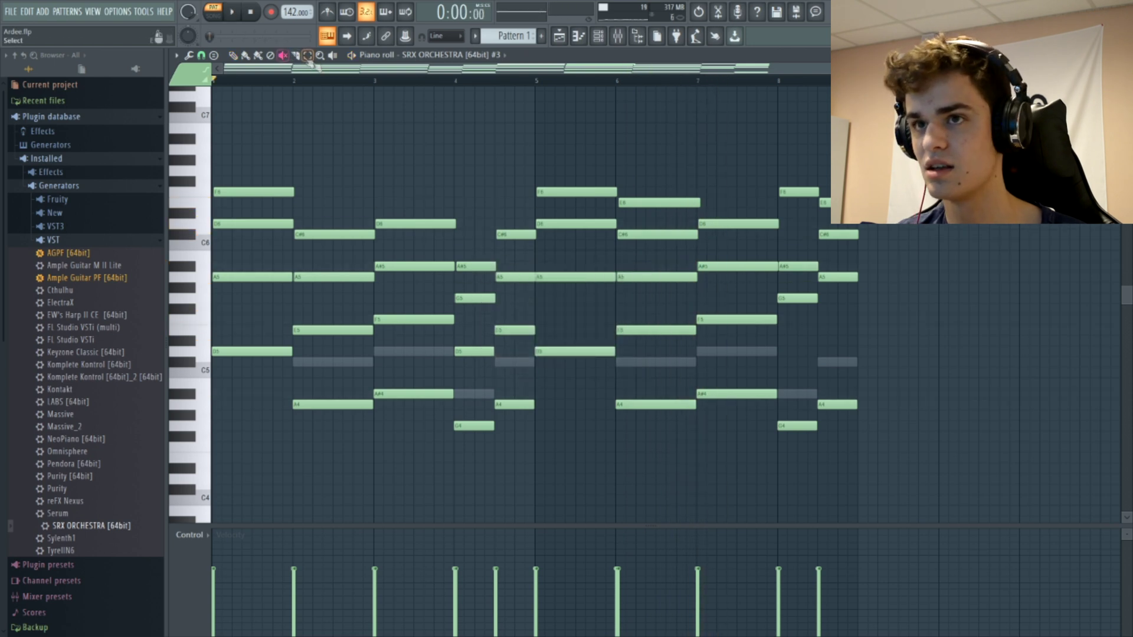
left_click_drag(865, 497, 866, 195)
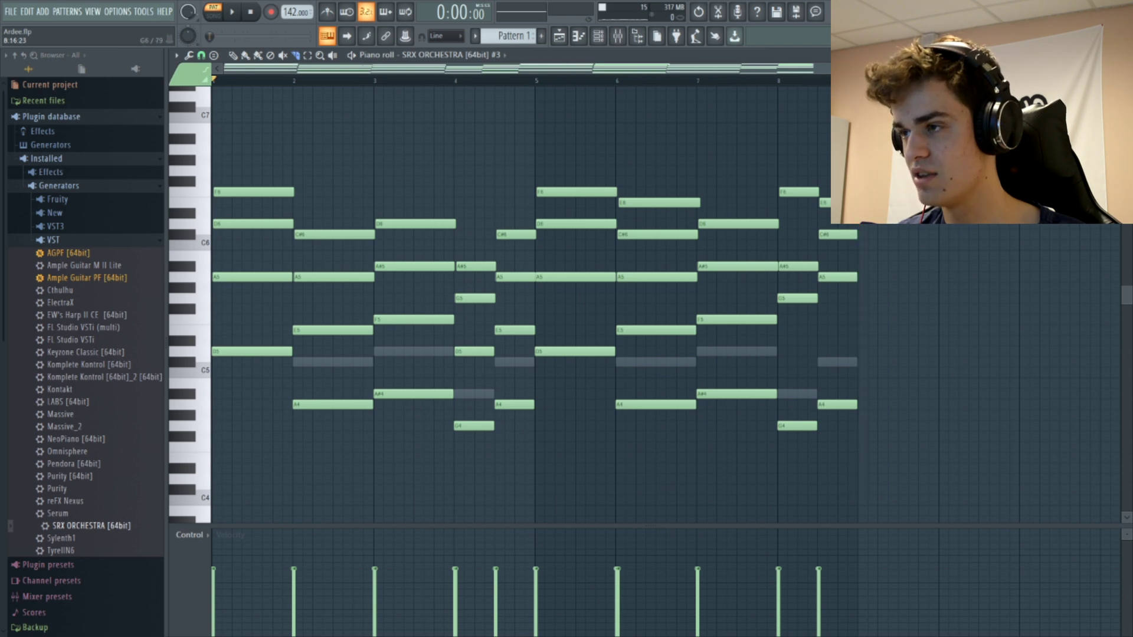
key("space")
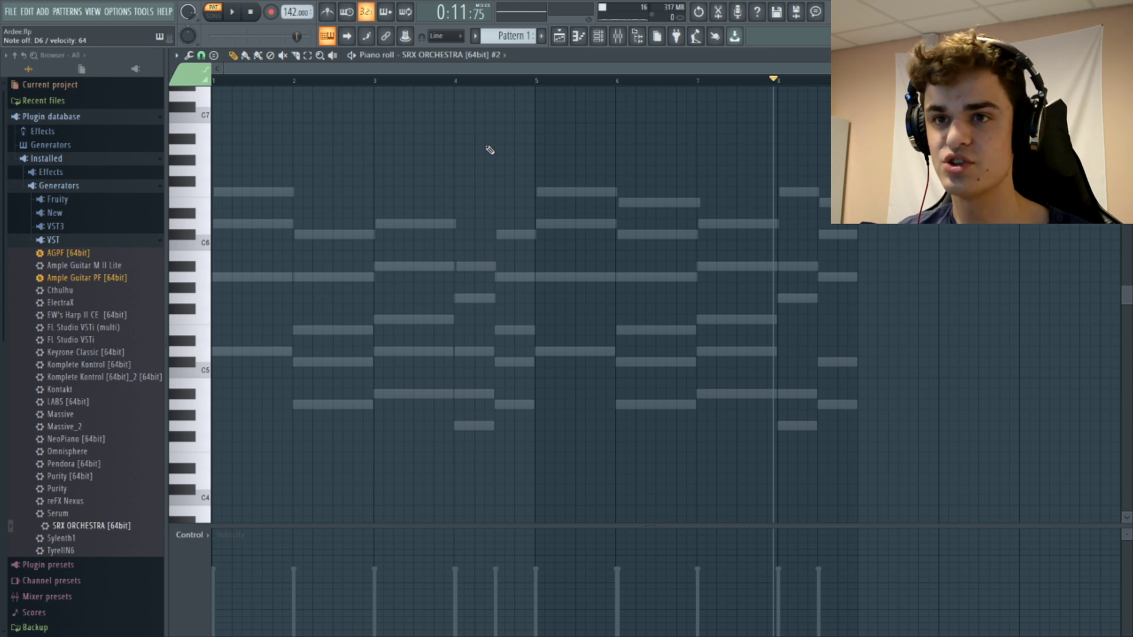
Place a half-bar F6 melody note at the start of bar 1 on SRX ORCHESTRA [64bit] #2 and audition it
key("space")
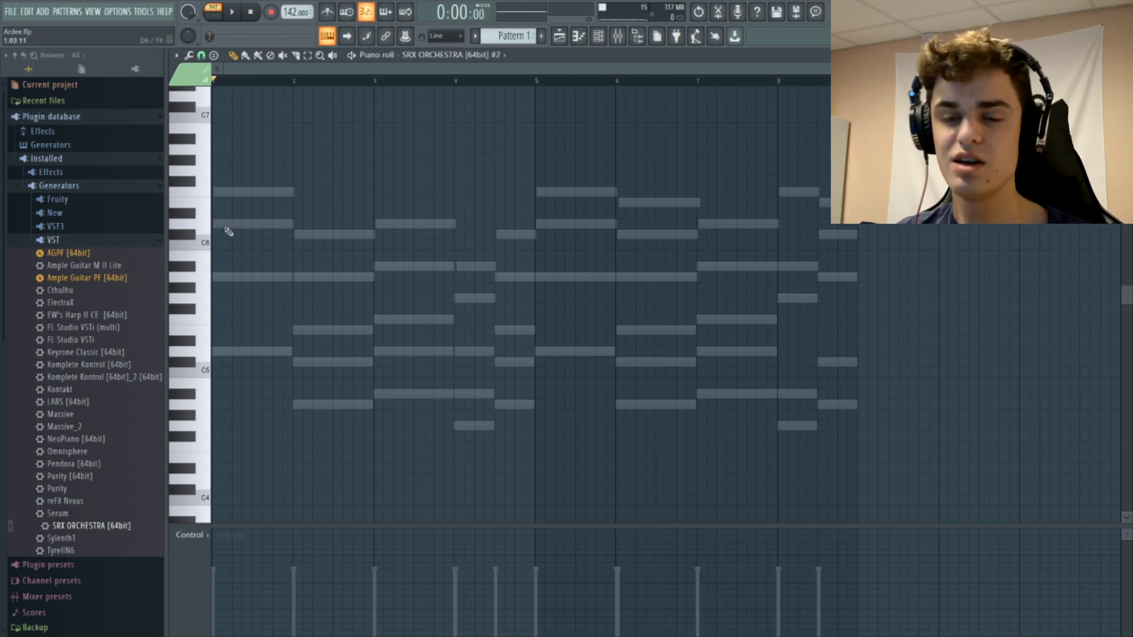
left_click(232, 224)
key("space")
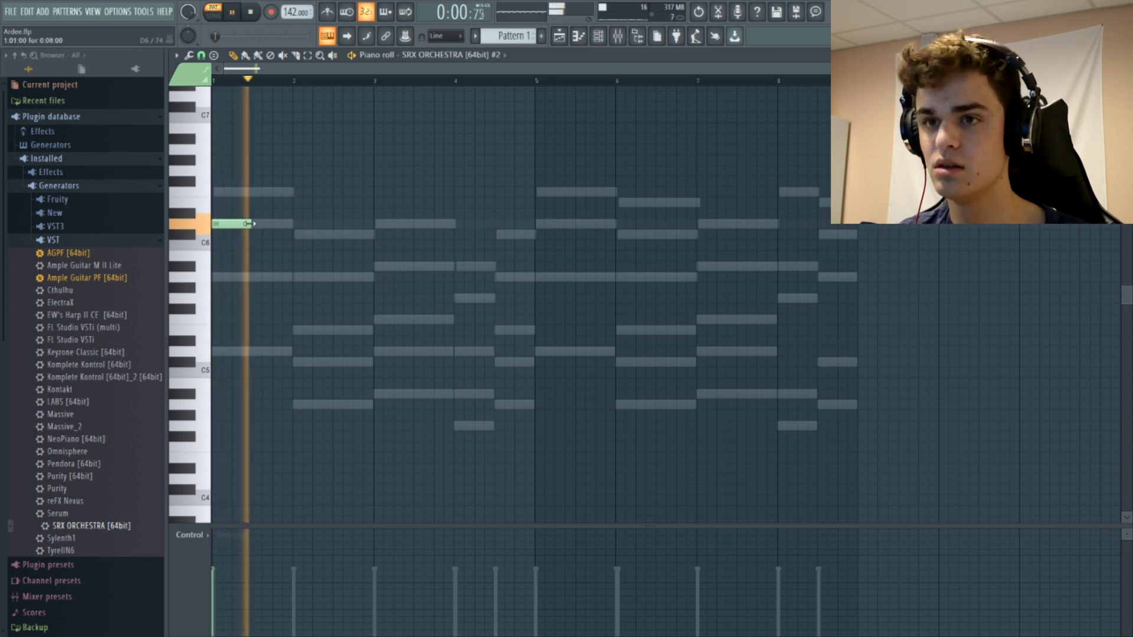
key("space")
key("space")
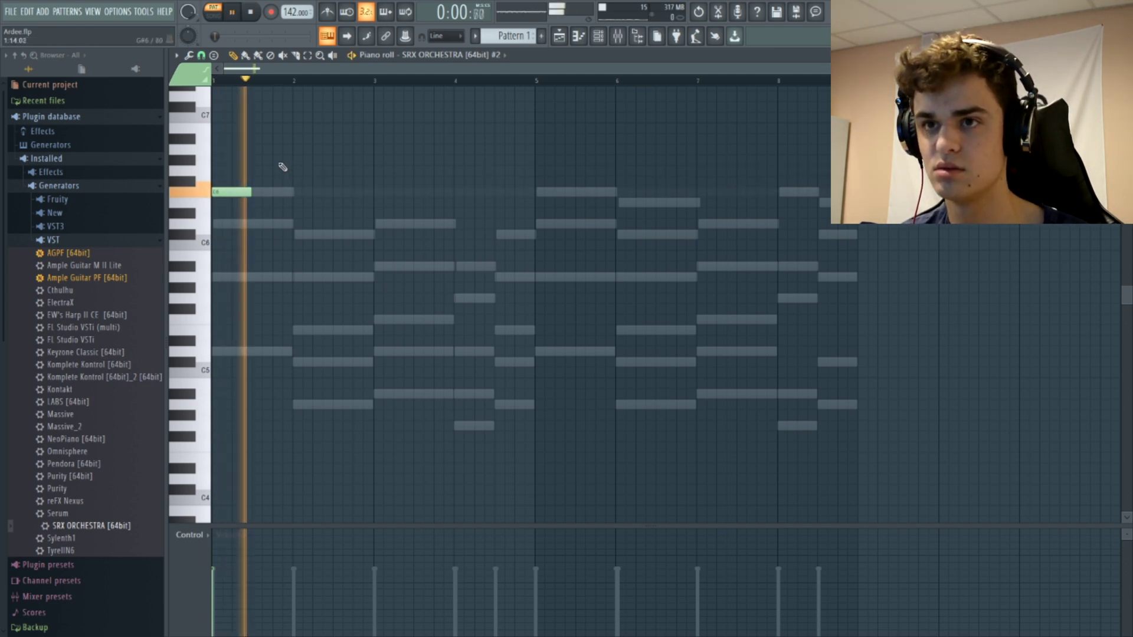
Add short A6 and G6 notes at the end of bar 1 and an E6 note starting bar 2, auditioning the phrase
left_click(274, 149)
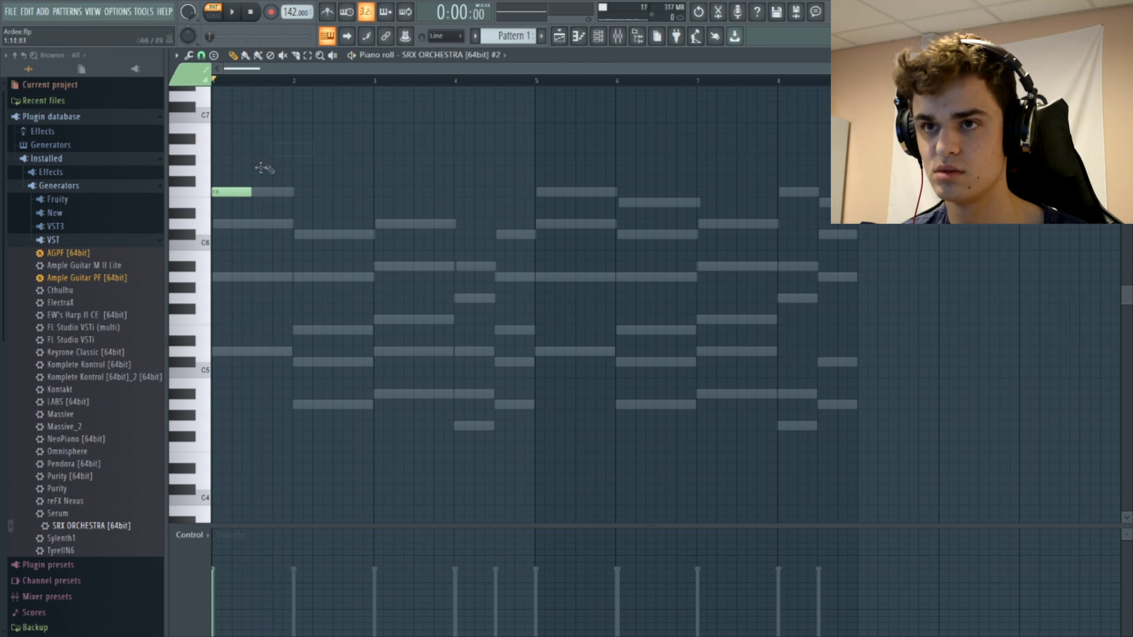
left_click_drag(284, 144, 285, 145)
left_click_drag(259, 202, 272, 196)
key("space")
left_click_drag(351, 203, 252, 192)
key("space")
key("space")
Finish bar 2 with short C#6 and D6 notes and play back the melody
left_click(293, 81)
key("space")
left_click(347, 227)
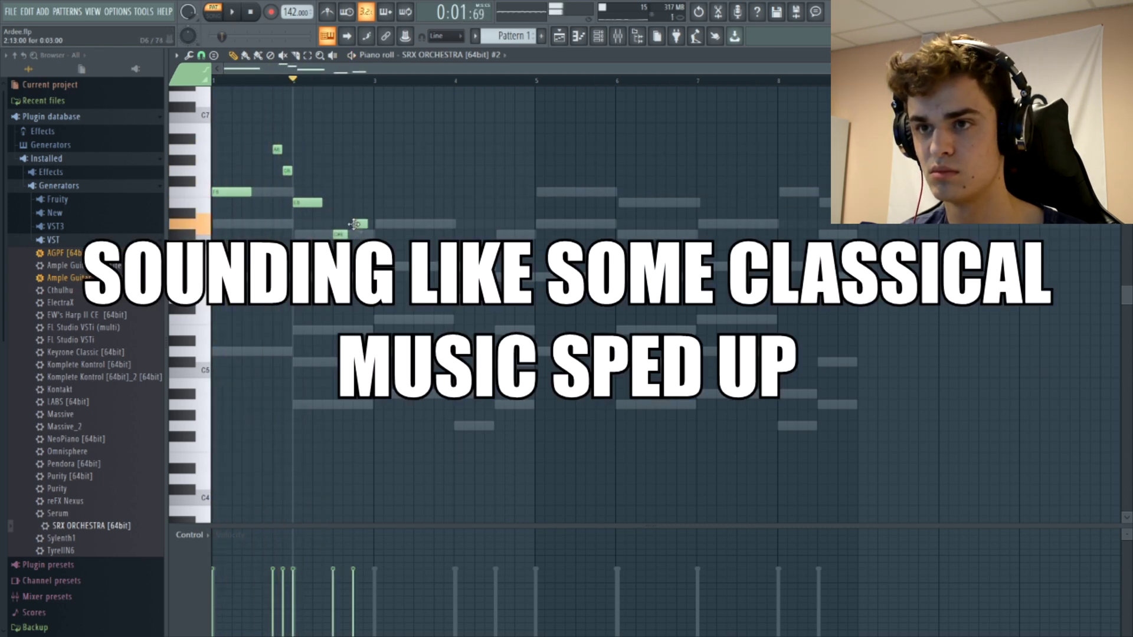
key("space")
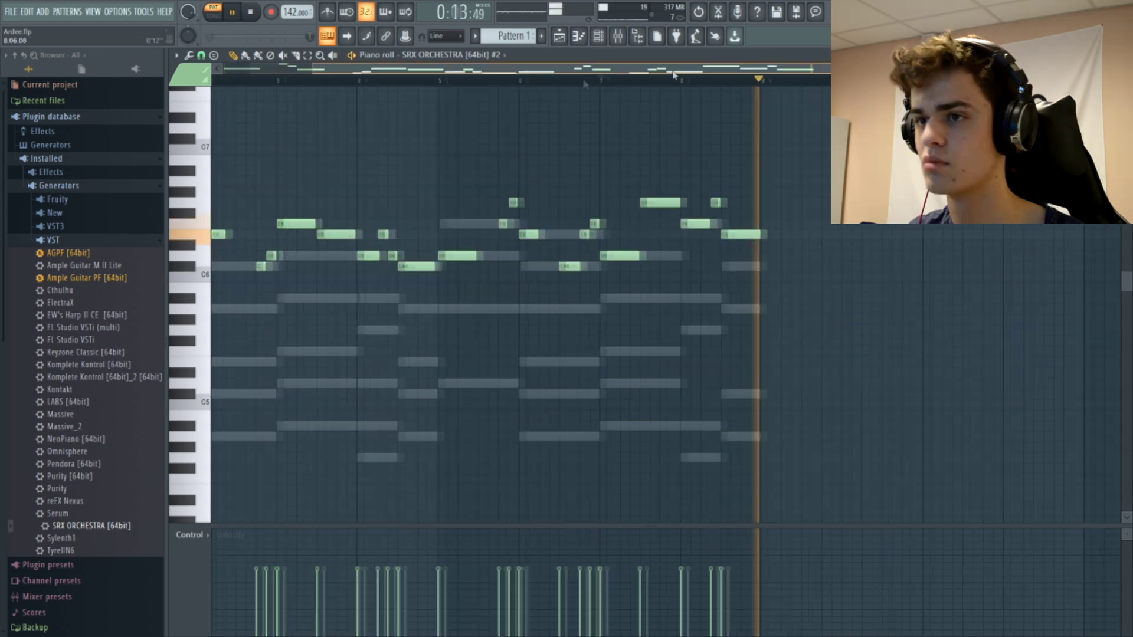
key("space")
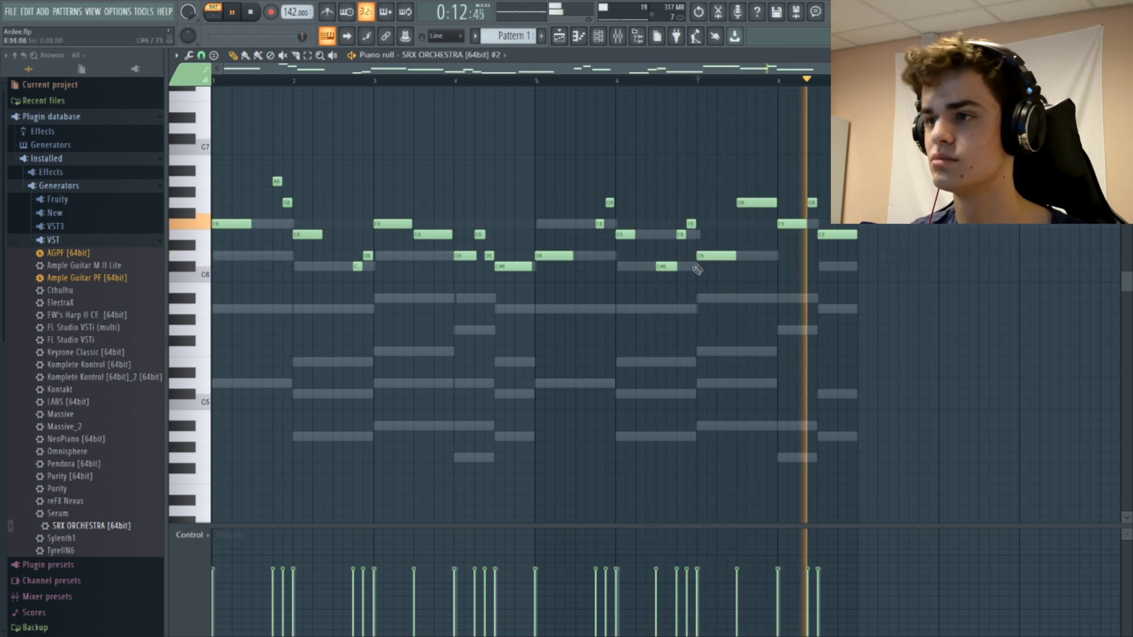
Try randomizing the melody's note velocities with a reduced velocity level
left_click(188, 54)
left_click(218, 261)
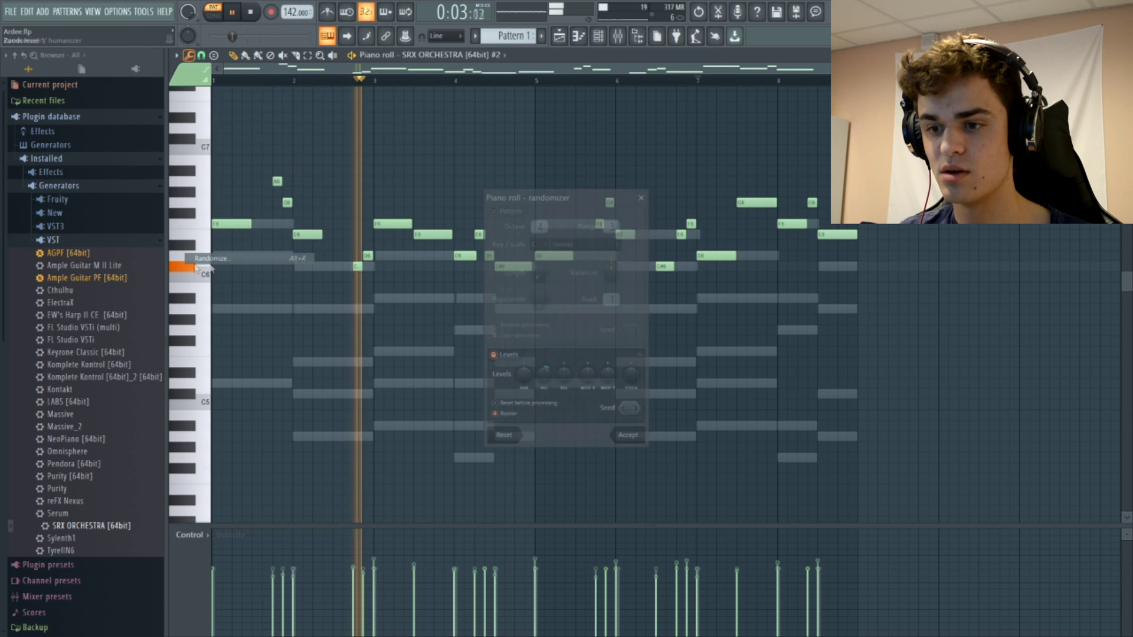
left_click_drag(544, 374, 544, 392)
left_click(628, 433)
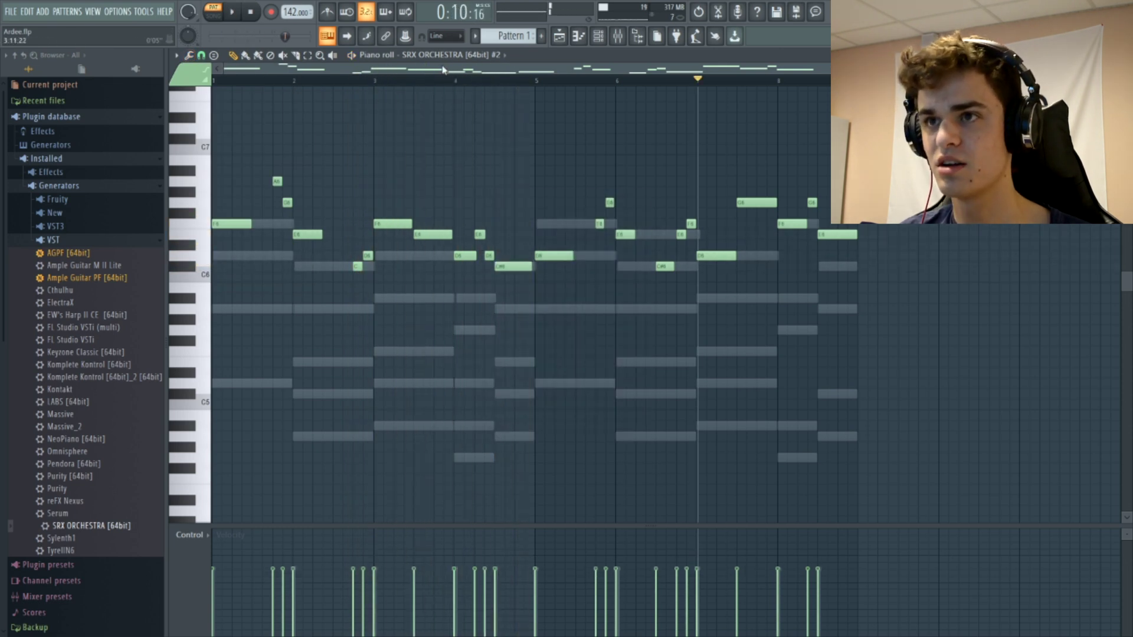
Randomize the note velocities of the chords on SRX ORCHESTRA [64bit] #3
left_click(451, 54)
left_click(460, 168)
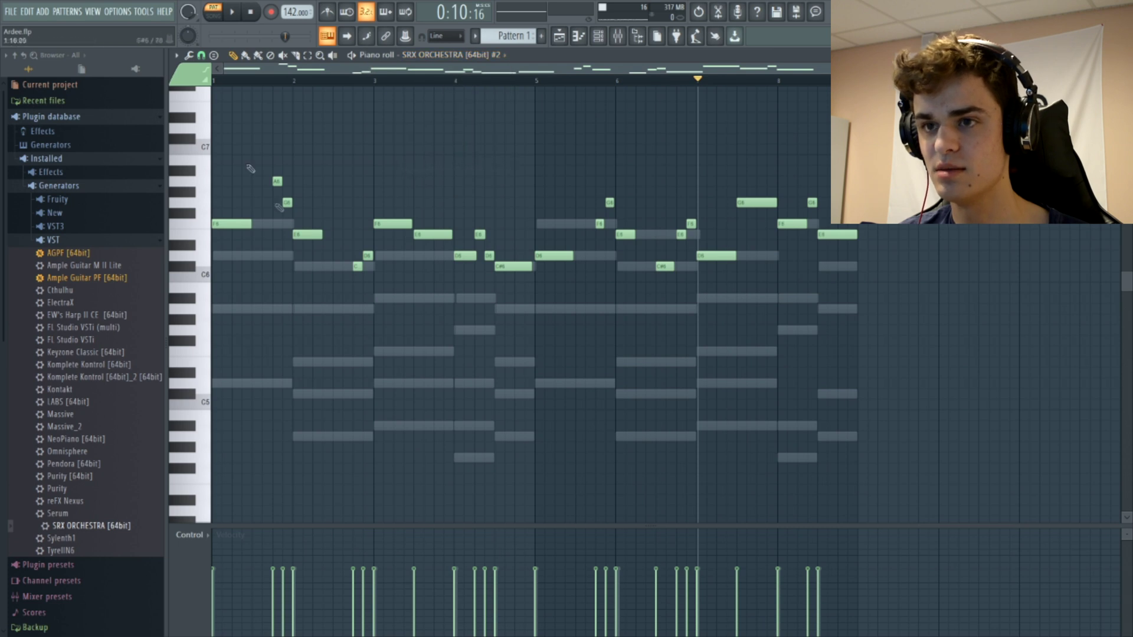
left_click(428, 65)
left_click(413, 182)
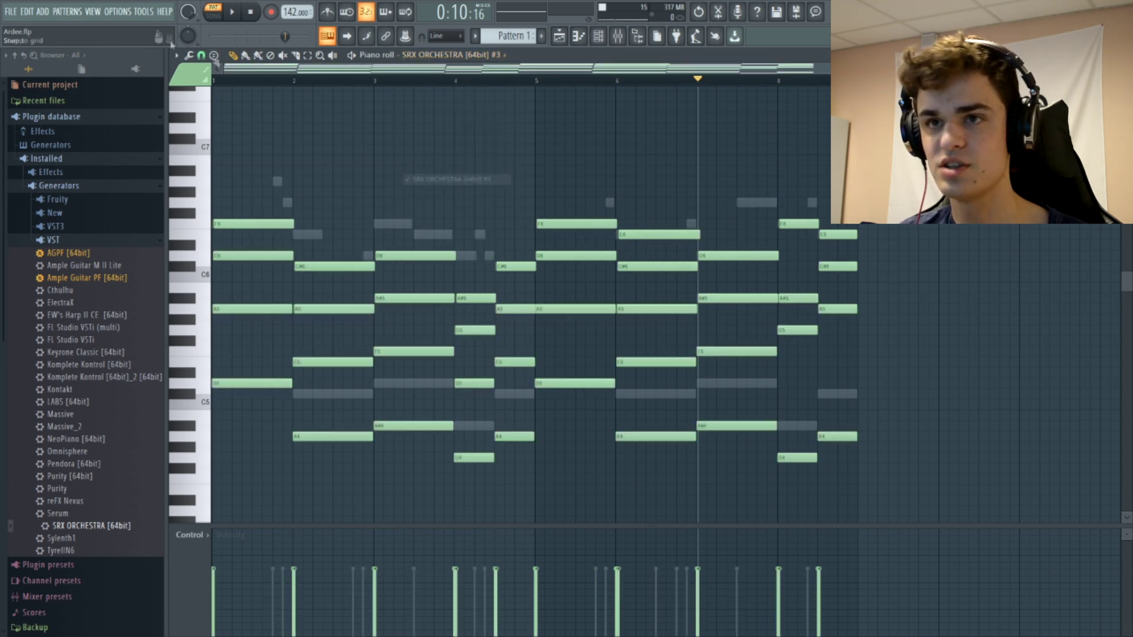
left_click(189, 55)
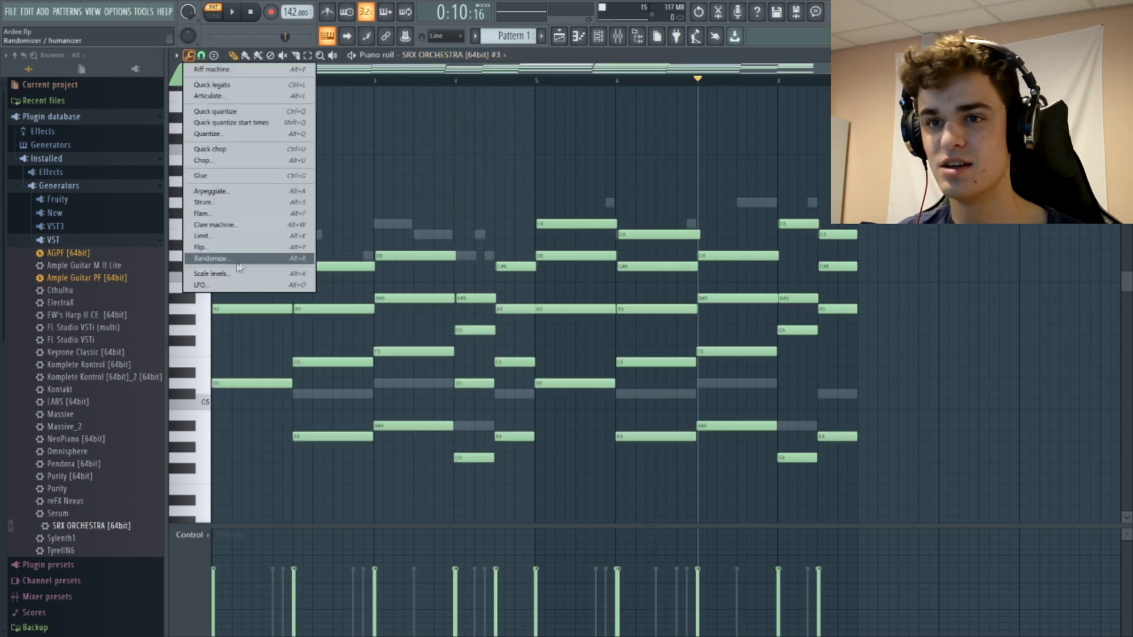
left_click(270, 258)
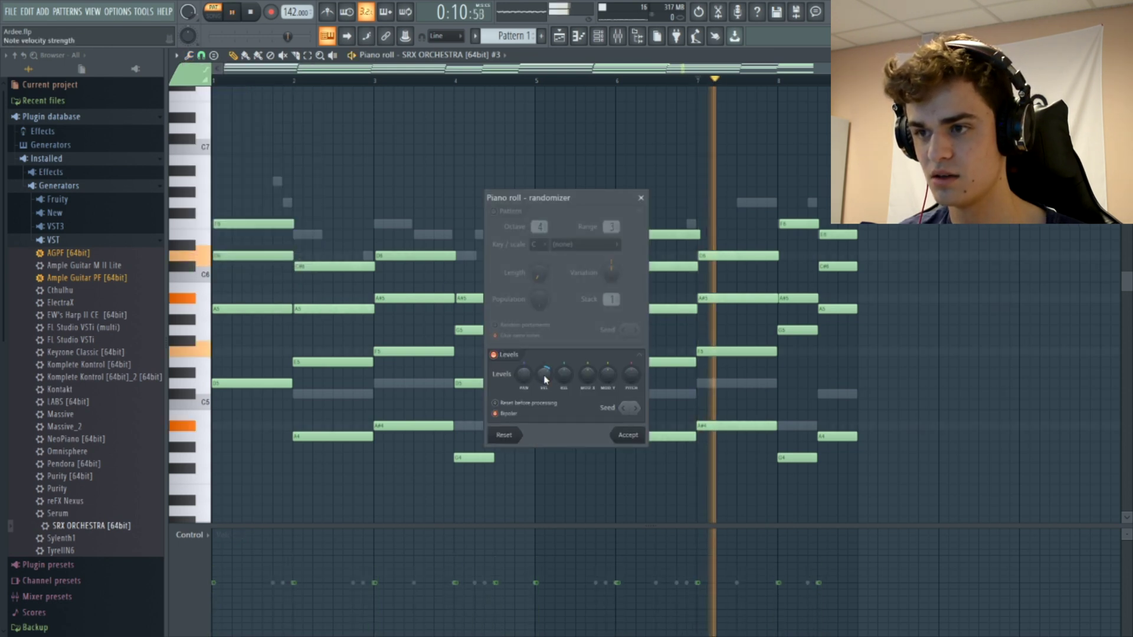
left_click_drag(545, 379, 545, 363)
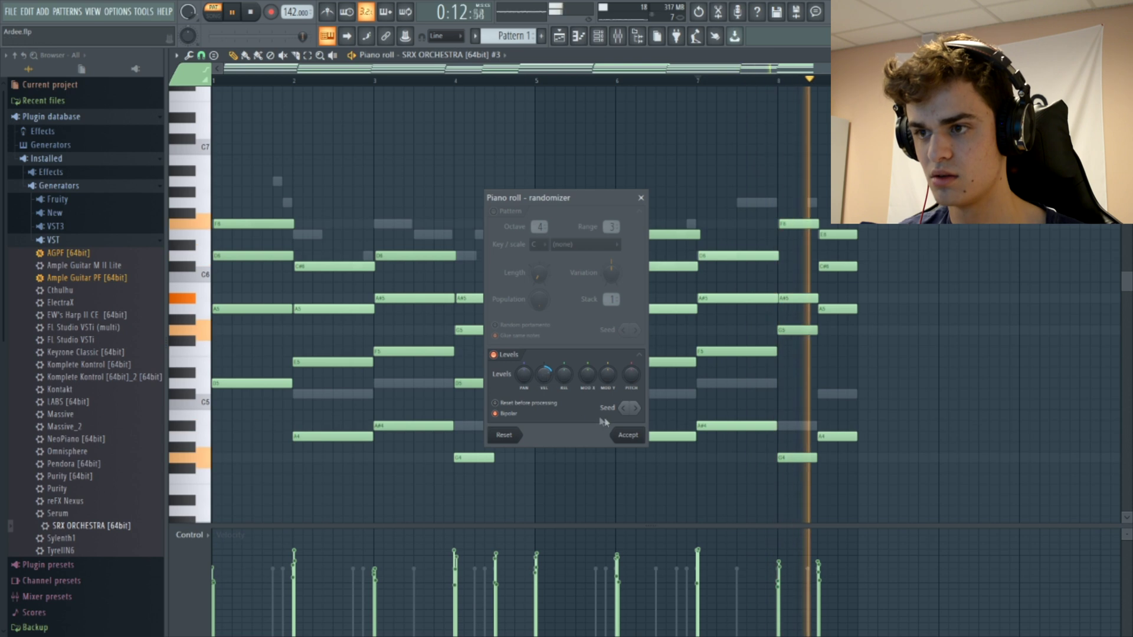
left_click(628, 435)
Randomize the note velocities of the SRX ORCHESTRA [64bit] channel as well
left_click(431, 55)
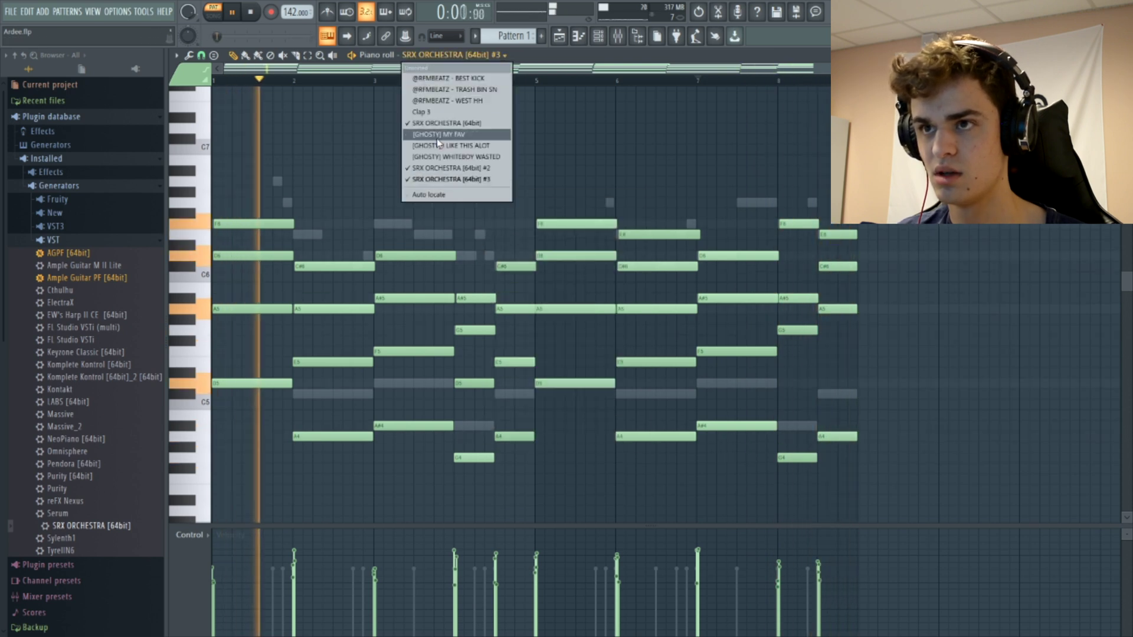
left_click(454, 122)
left_click(189, 54)
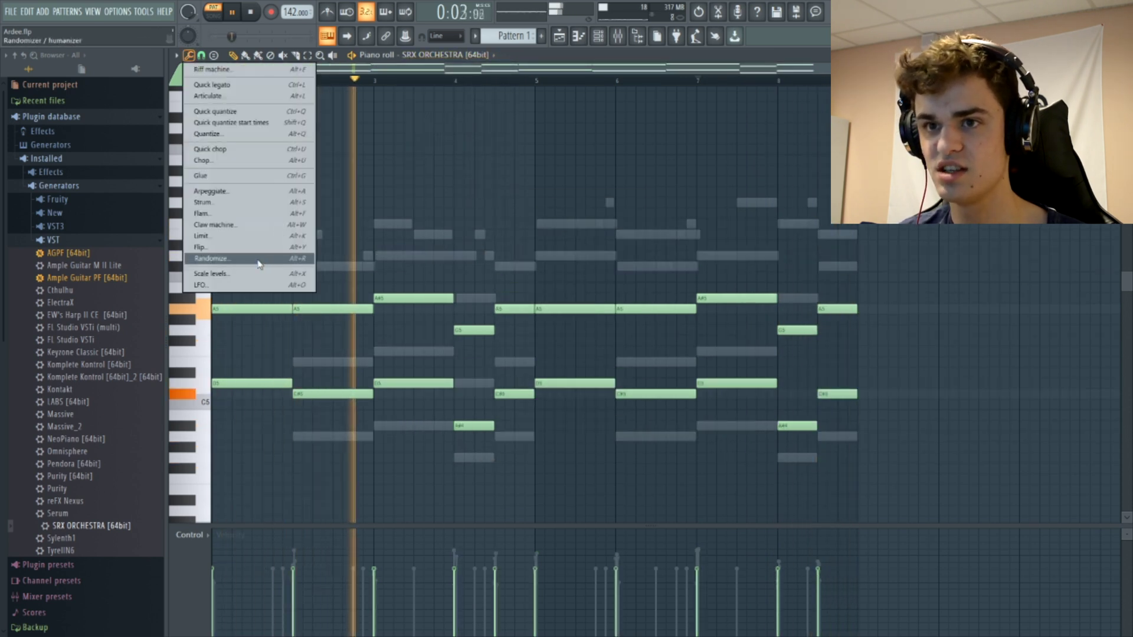
left_click(236, 258)
left_click(627, 434)
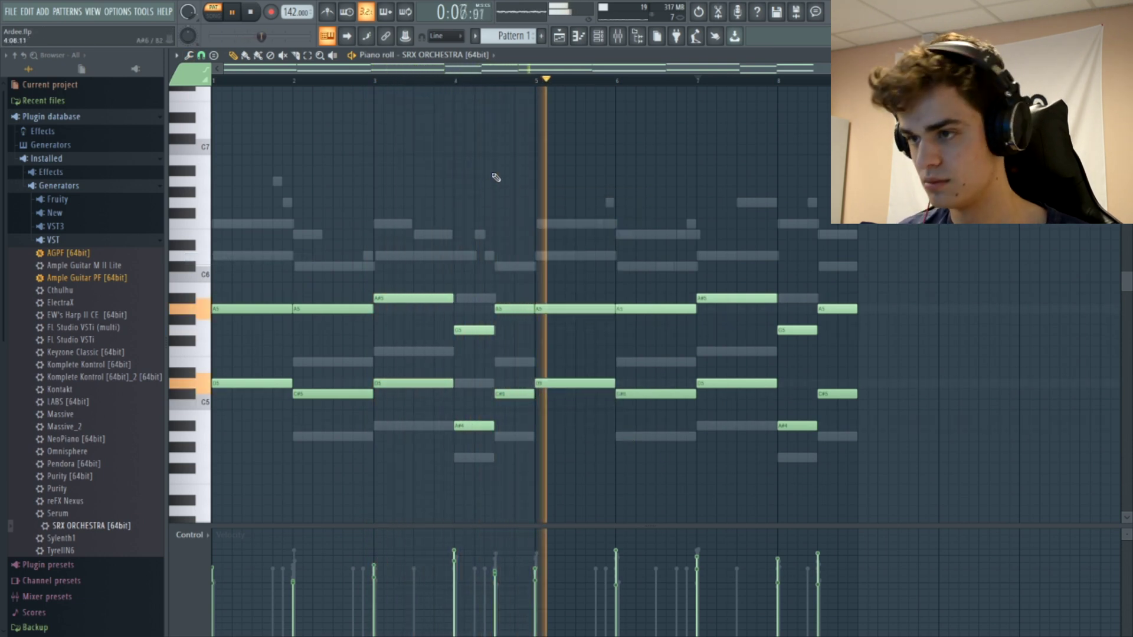
Split Pattern 1 by channel in the Playlist
left_click(560, 49)
right_click(242, 95)
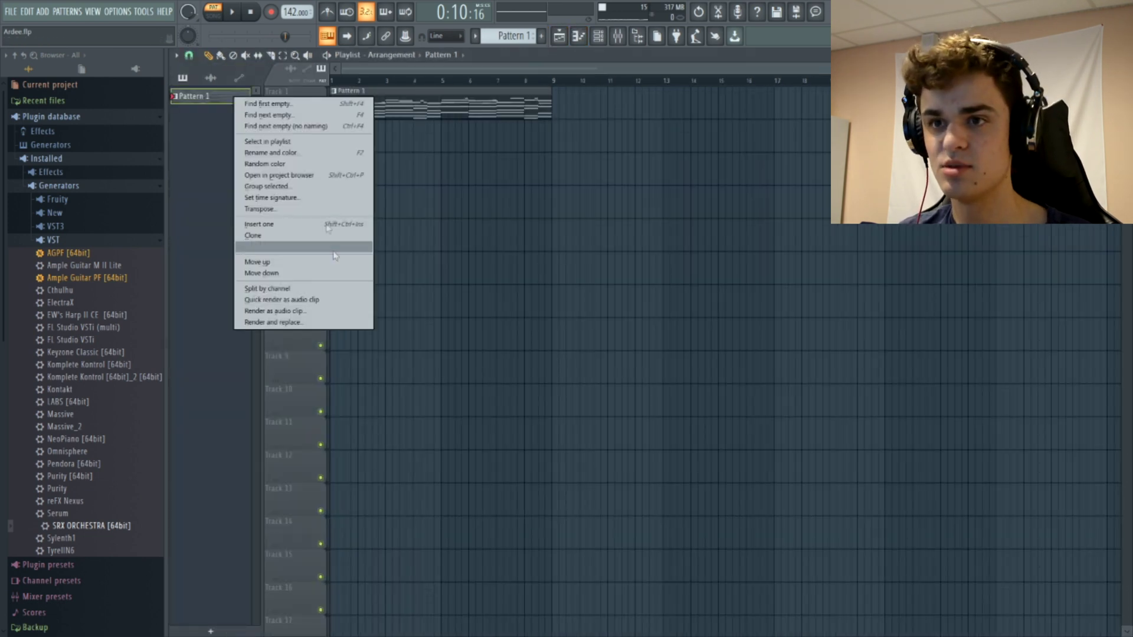
left_click(301, 288)
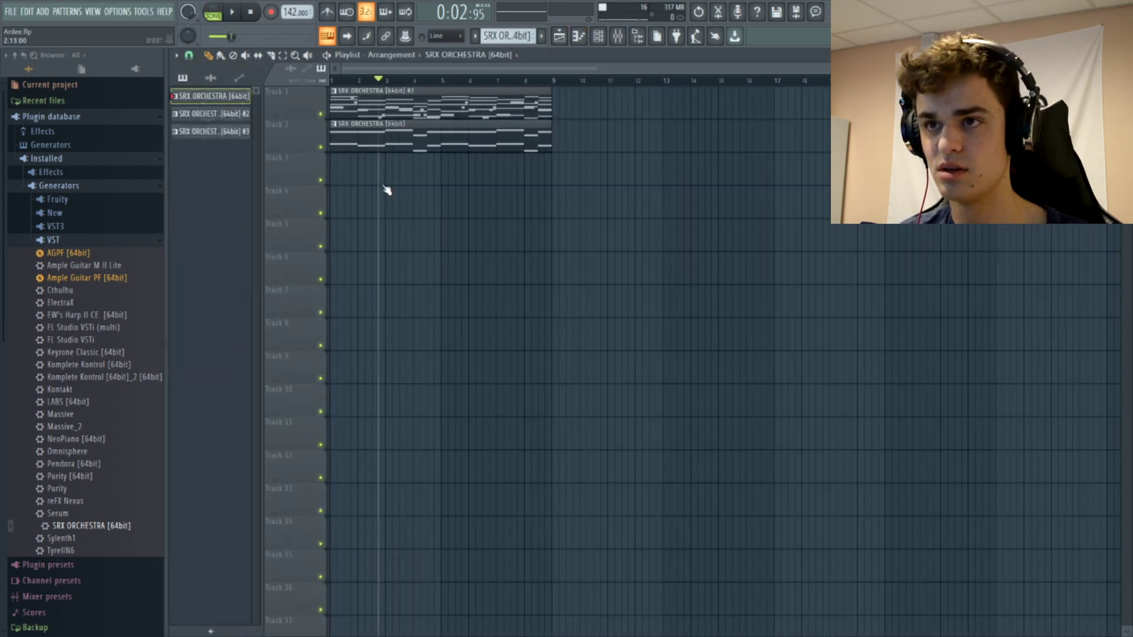
Place the SRX ORCHESTRA [64bit] #2 melody clip on Track 3 of the Playlist, starting at bar 1
left_click_drag(406, 157, 401, 155)
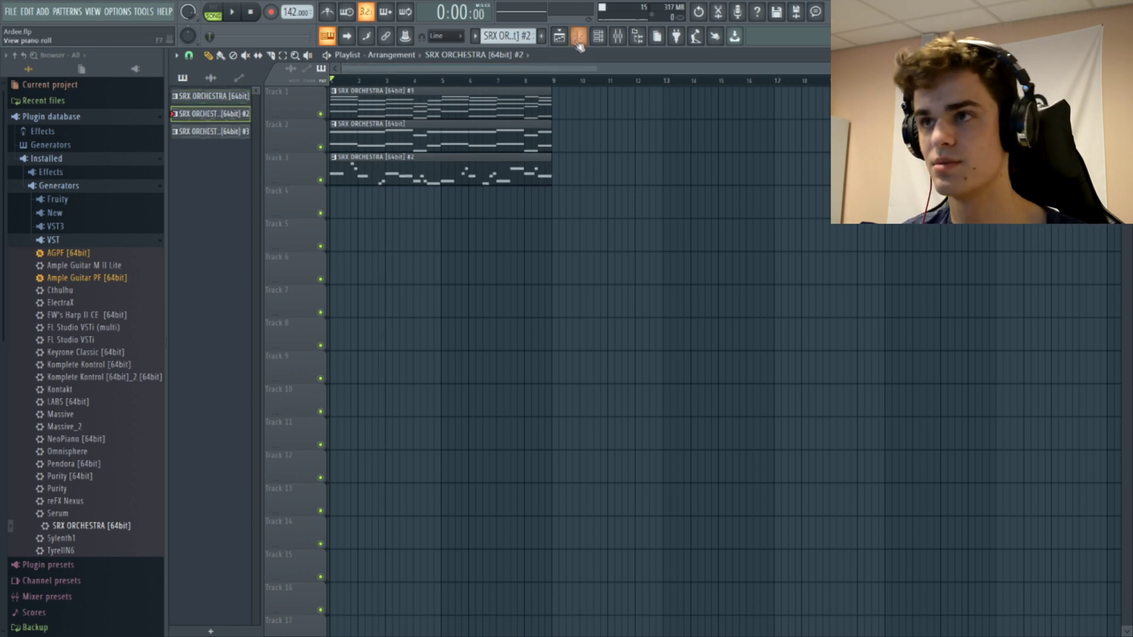
left_click(599, 37)
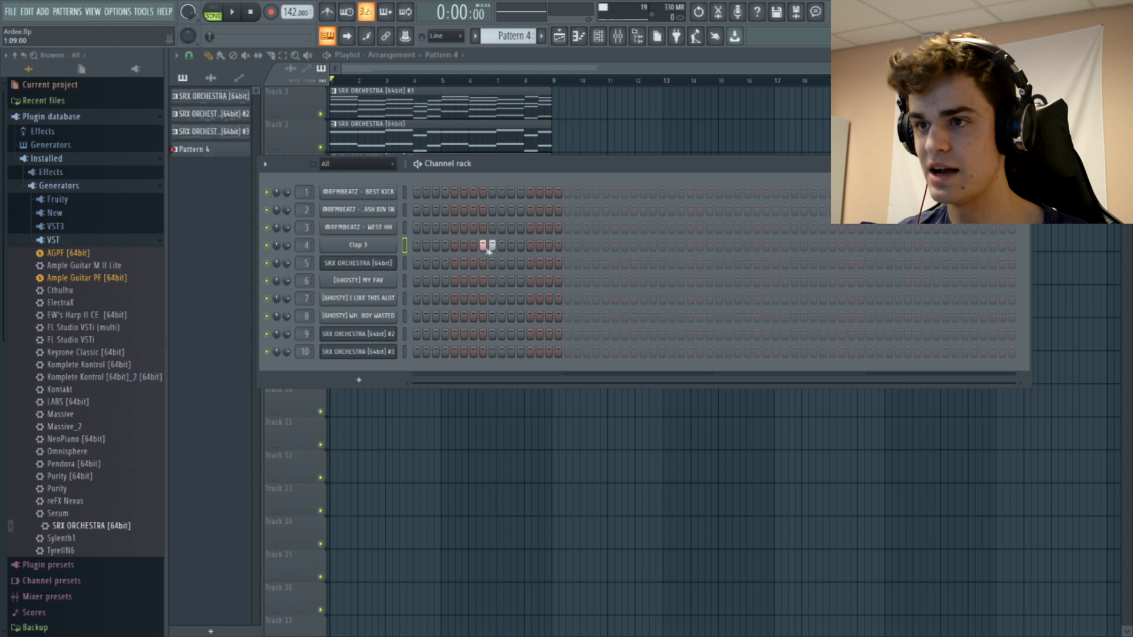
left_click_drag(571, 172, 482, 332)
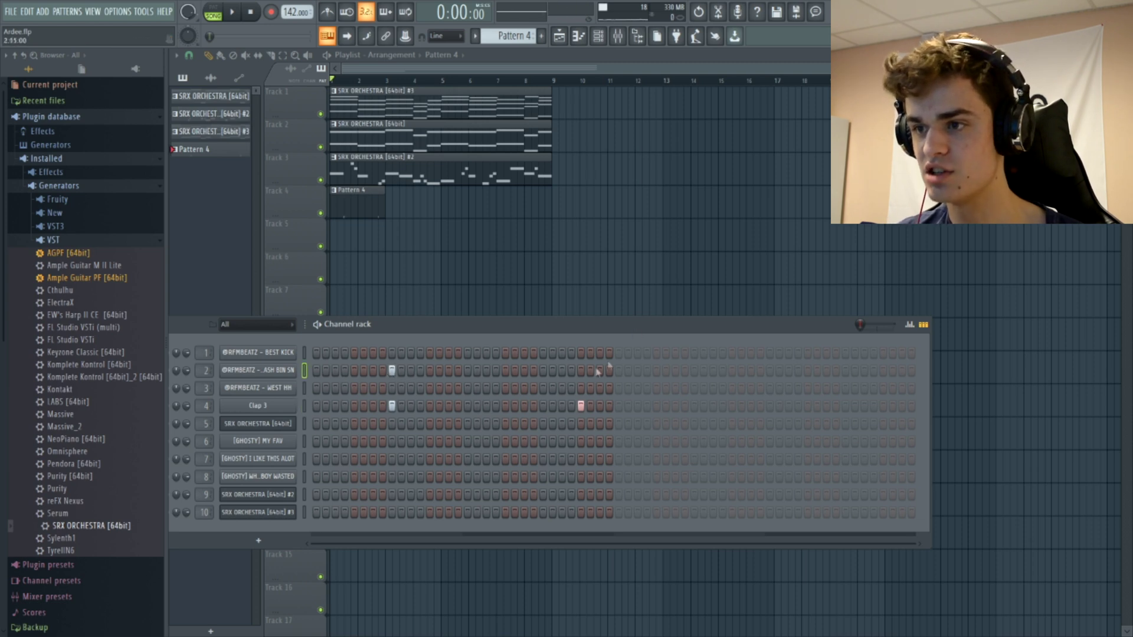
left_click(694, 406)
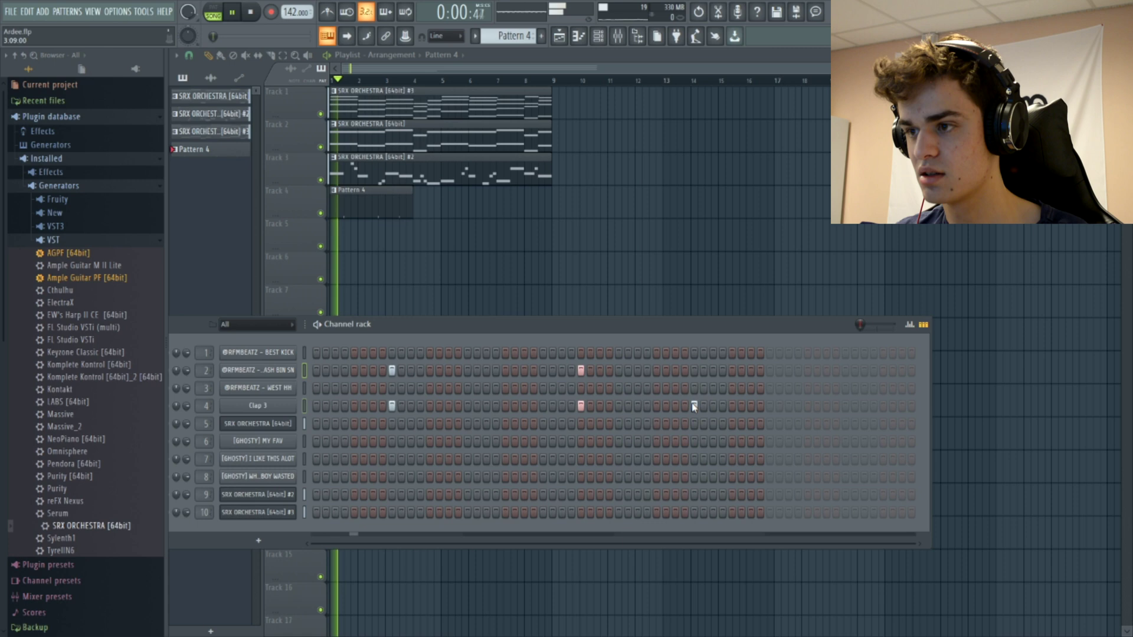
left_click(882, 406)
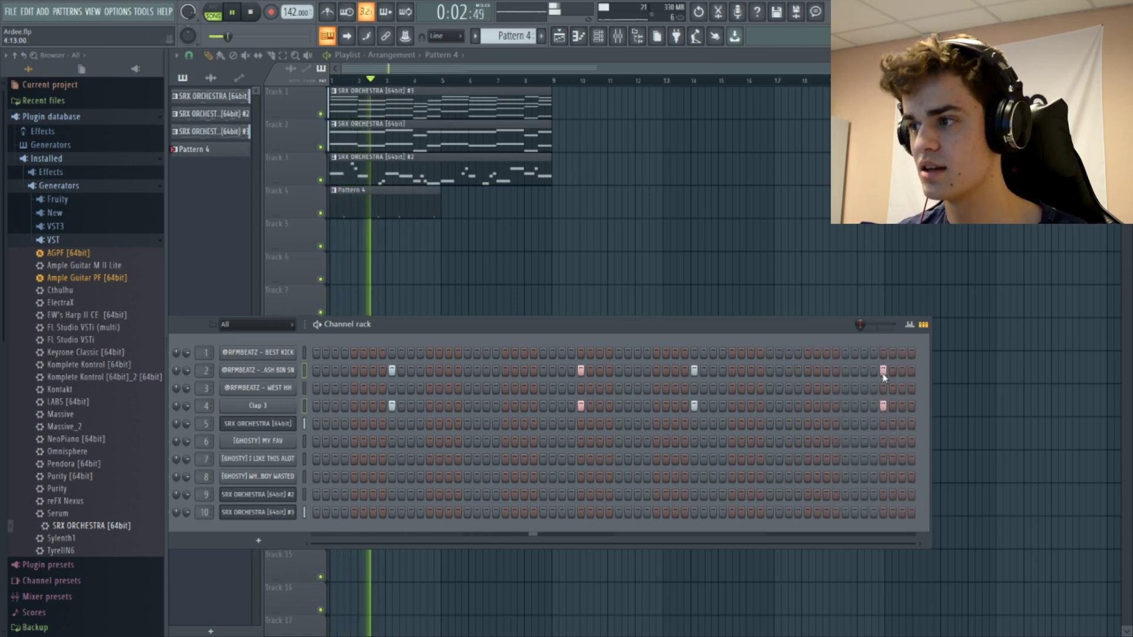
Duplicate the TRASH BIN SN snare notes of Pattern 4 to fill eight bars
double_click(393, 214)
key("ctrl+a")
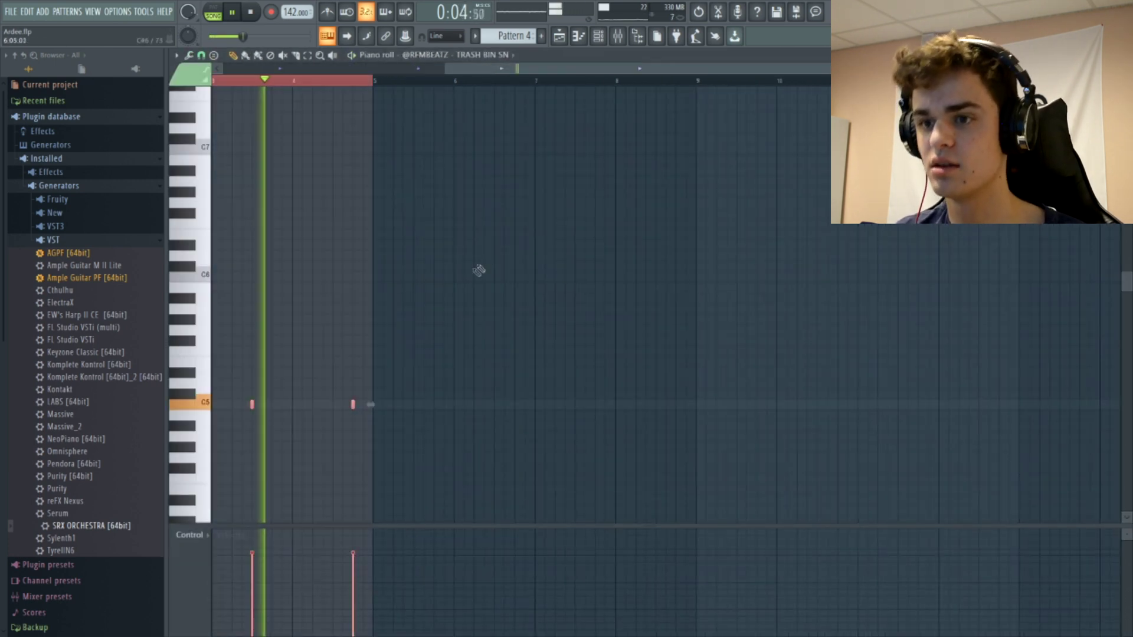
key("ctrl+b")
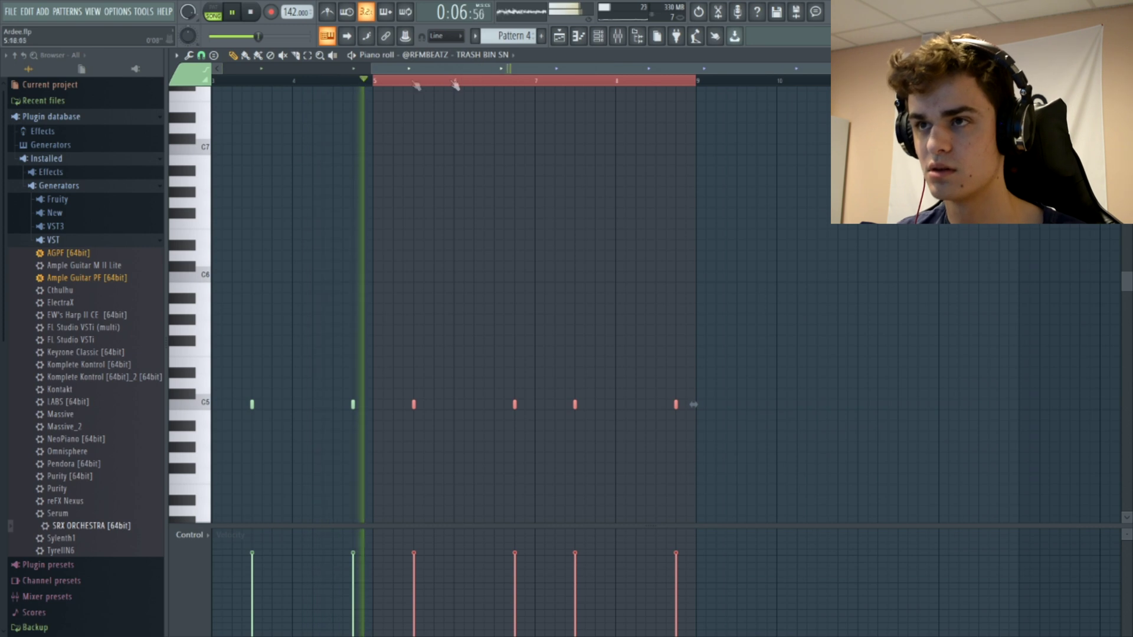
Duplicate the Clap 3 notes to cover eight bars, matching the snare rhythm
left_click(466, 55)
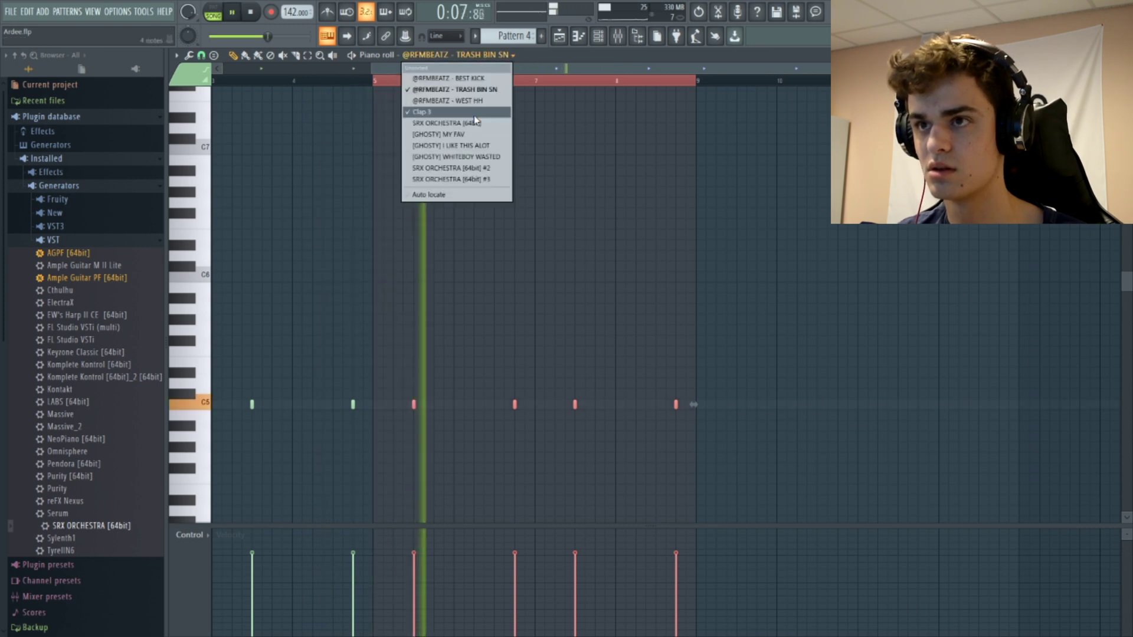
left_click(448, 112)
key("space")
key("space")
left_click_drag(416, 405, 738, 406)
left_click(720, 381)
left_click(665, 405)
right_click(663, 407)
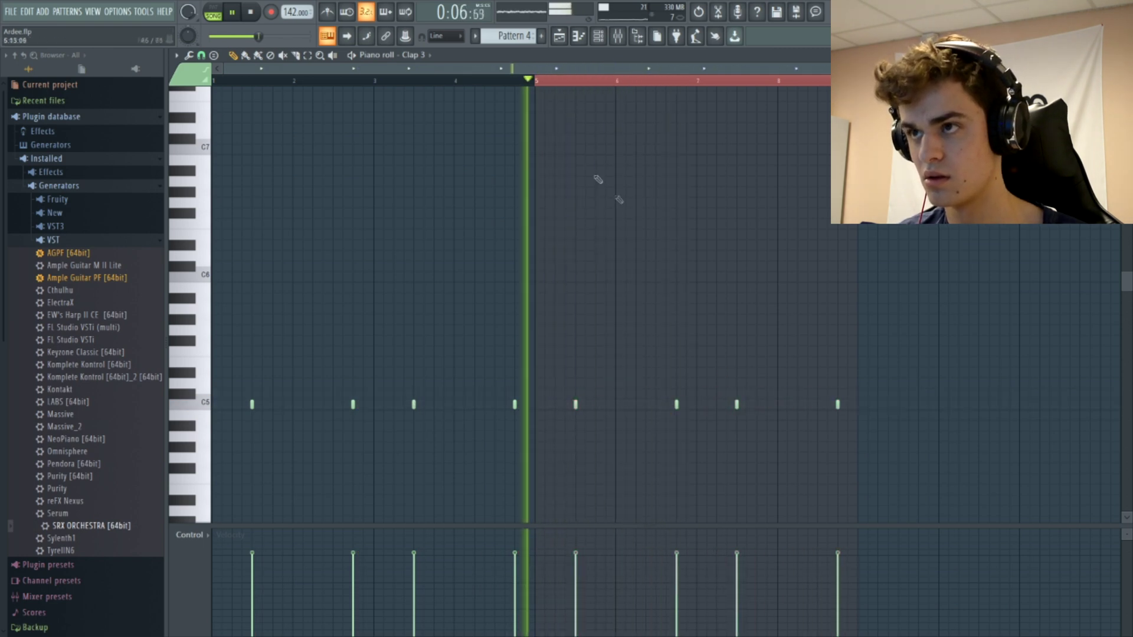
Add a softer TRASH BIN SN hit just before the last snare of Pattern 4
left_click(414, 55)
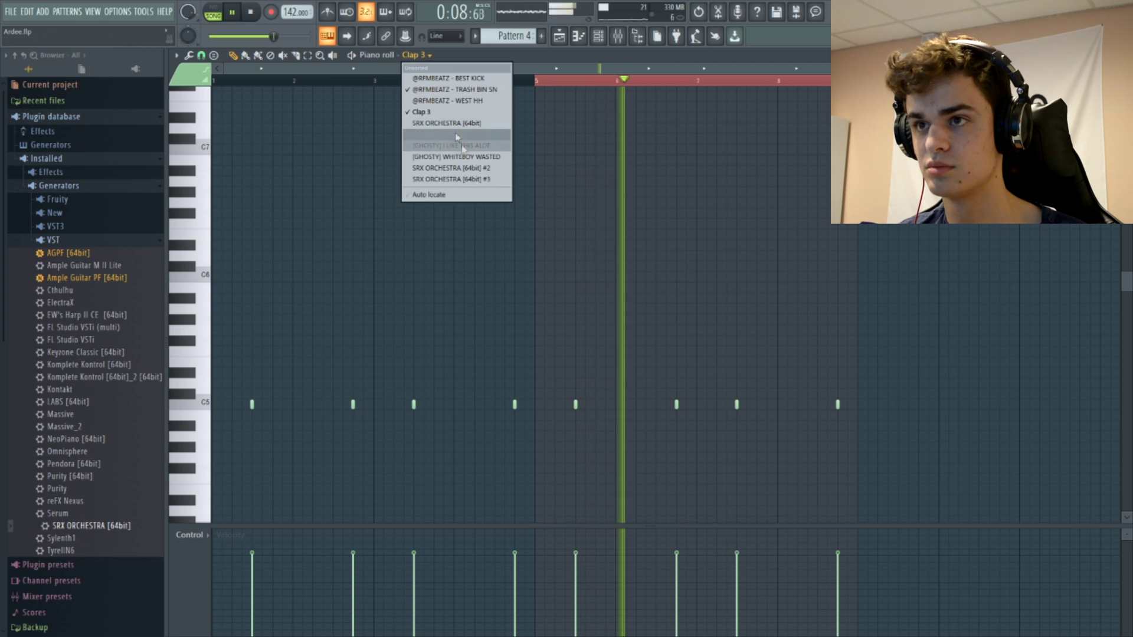
left_click(451, 89)
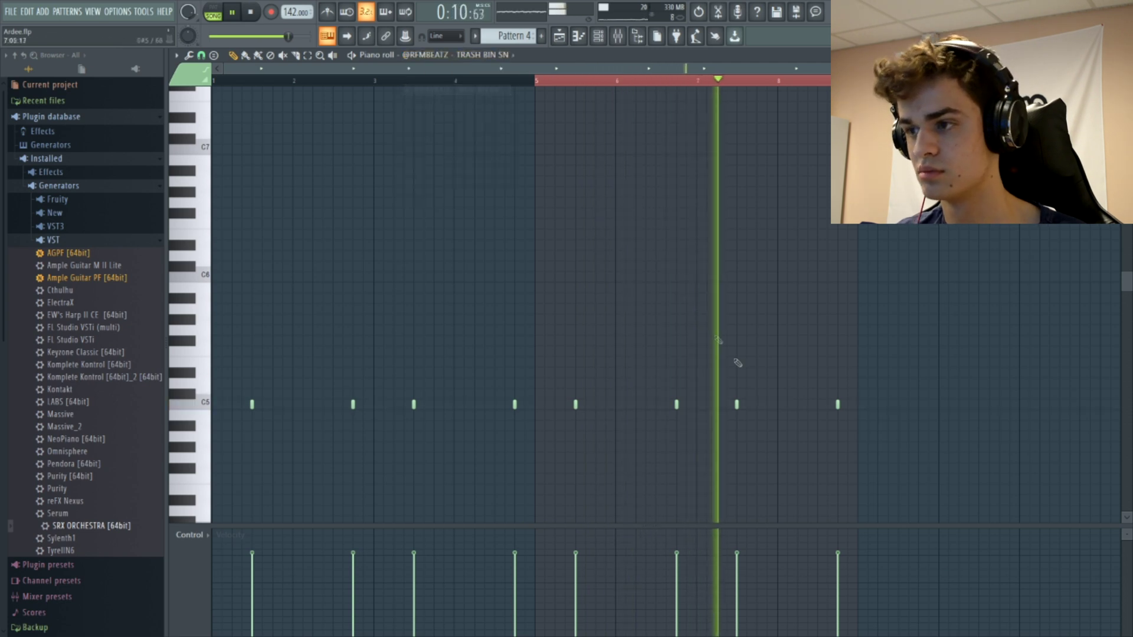
left_click(827, 405)
left_click(818, 603)
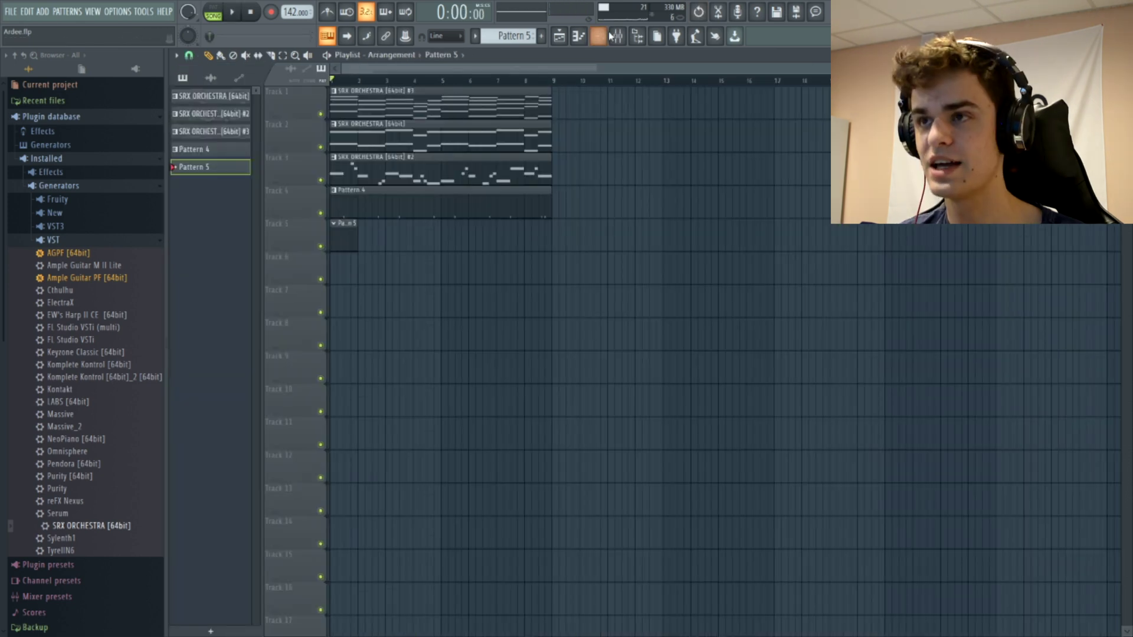
left_click(607, 36)
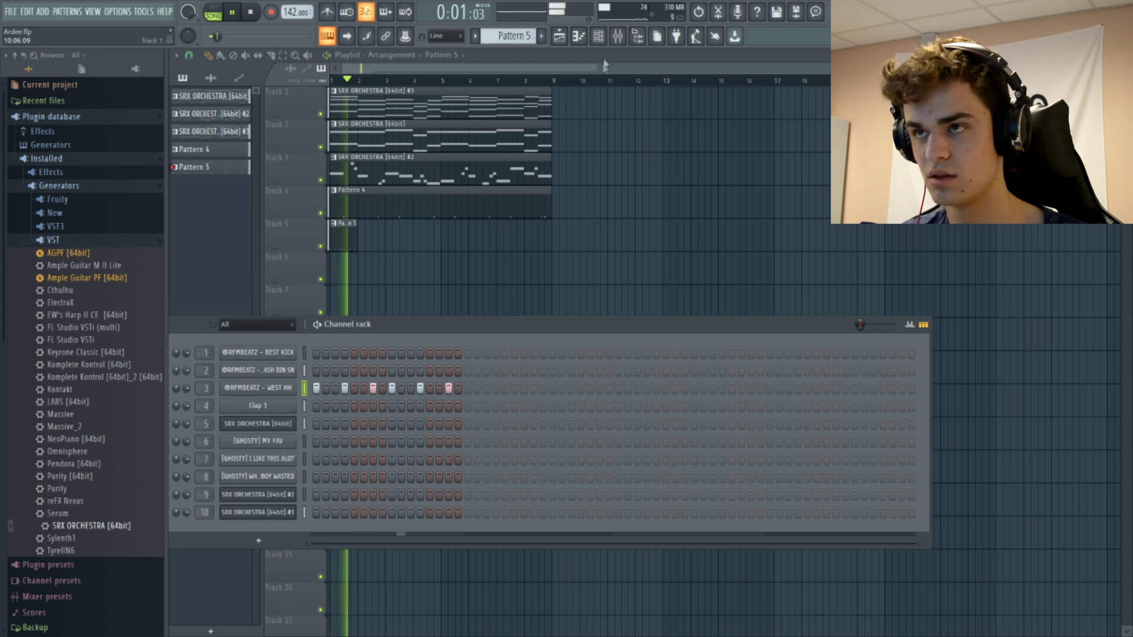
left_click(579, 40)
key("ctrl+a")
key("ctrl+b")
key("ctrl+a")
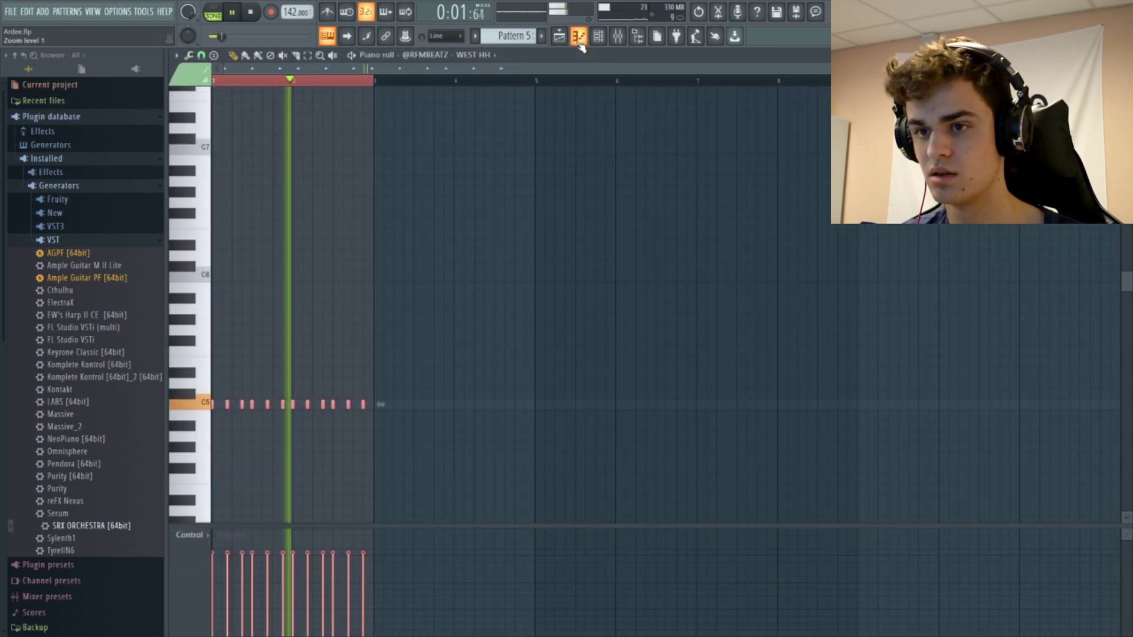
key("ctrl+b")
key("ctrl+a")
key("ctrl+b")
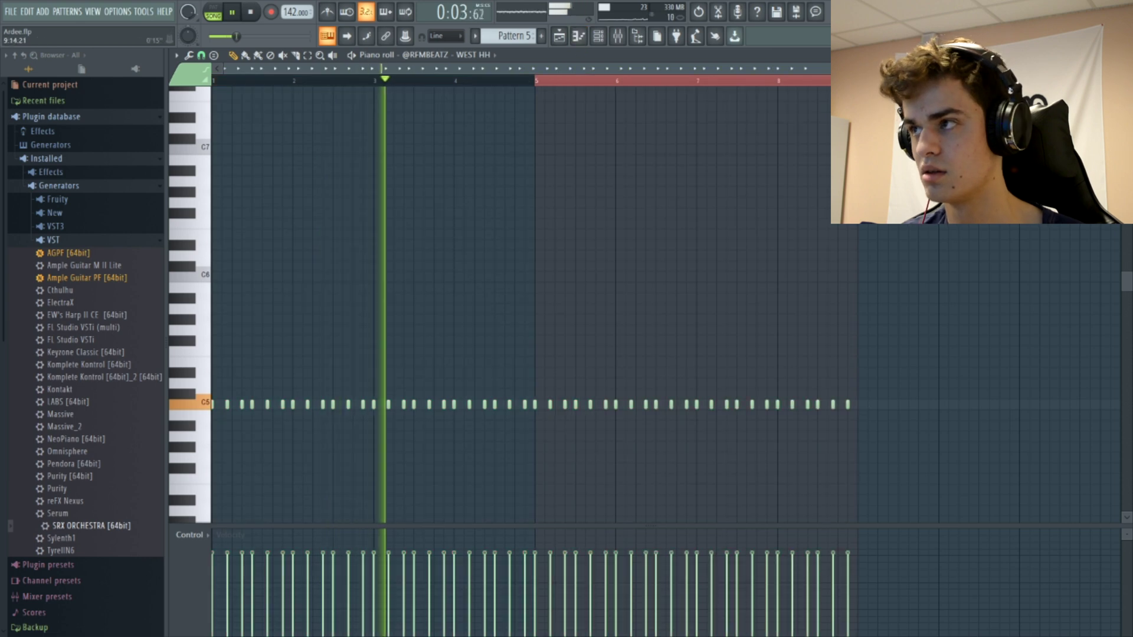
Add two extra WEST HH notes at the start of bar 4 and lower their velocities
left_click_drag(1053, 69, 746, 70)
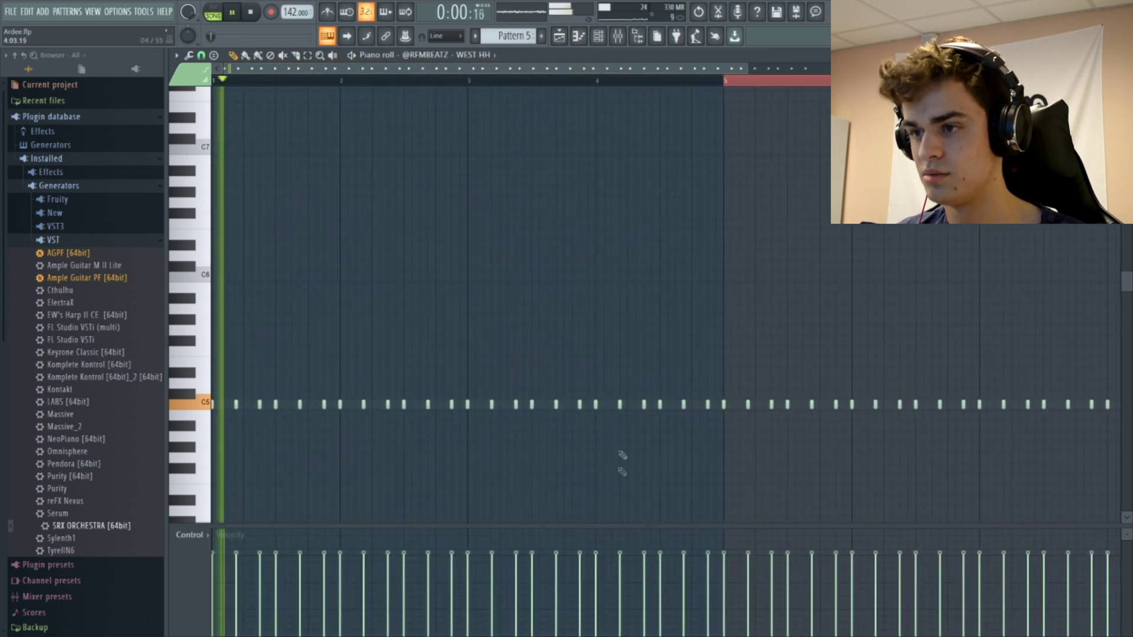
left_click(604, 405)
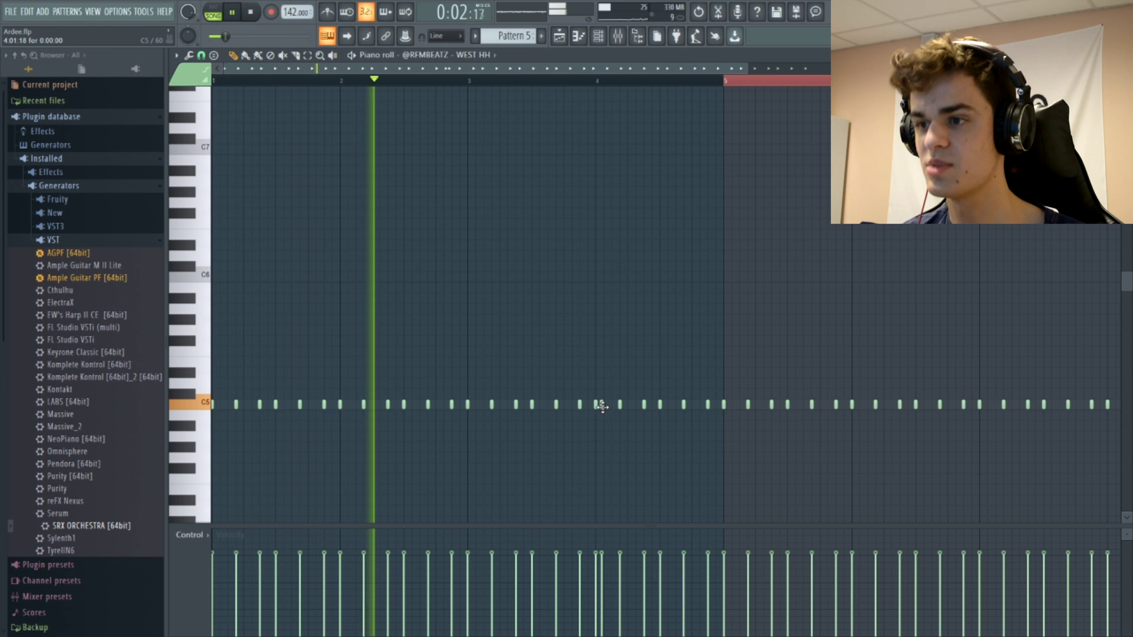
left_click(611, 404)
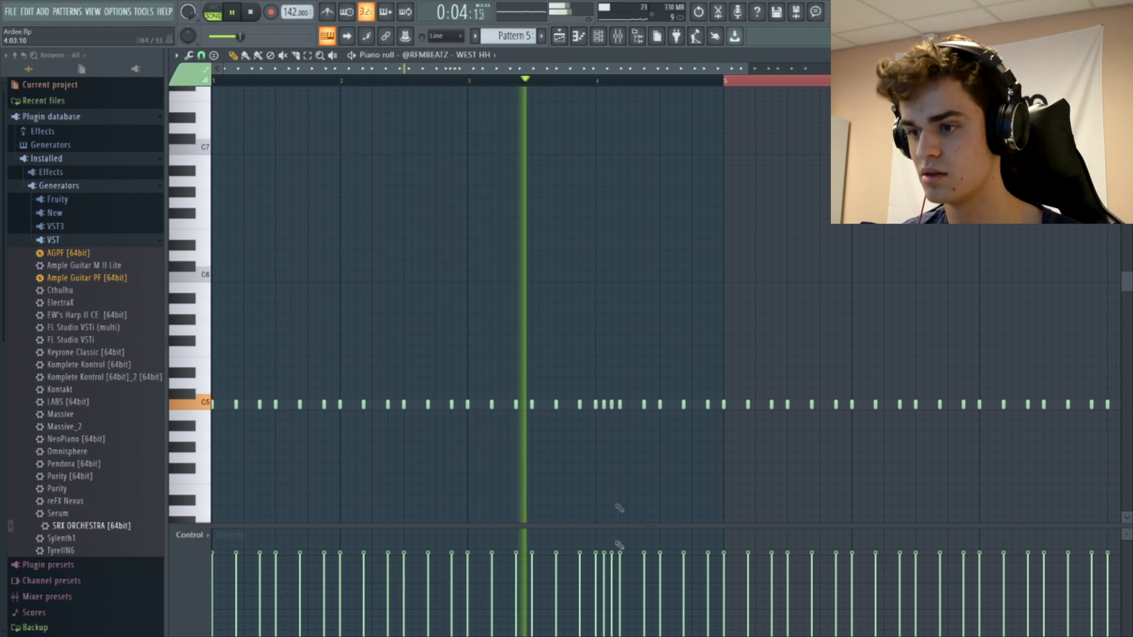
left_click_drag(611, 583, 604, 587)
Add a fast three-note WEST HH roll in the middle of bar 4 with descending velocities
left_click_drag(652, 404, 655, 411)
right_click(650, 405)
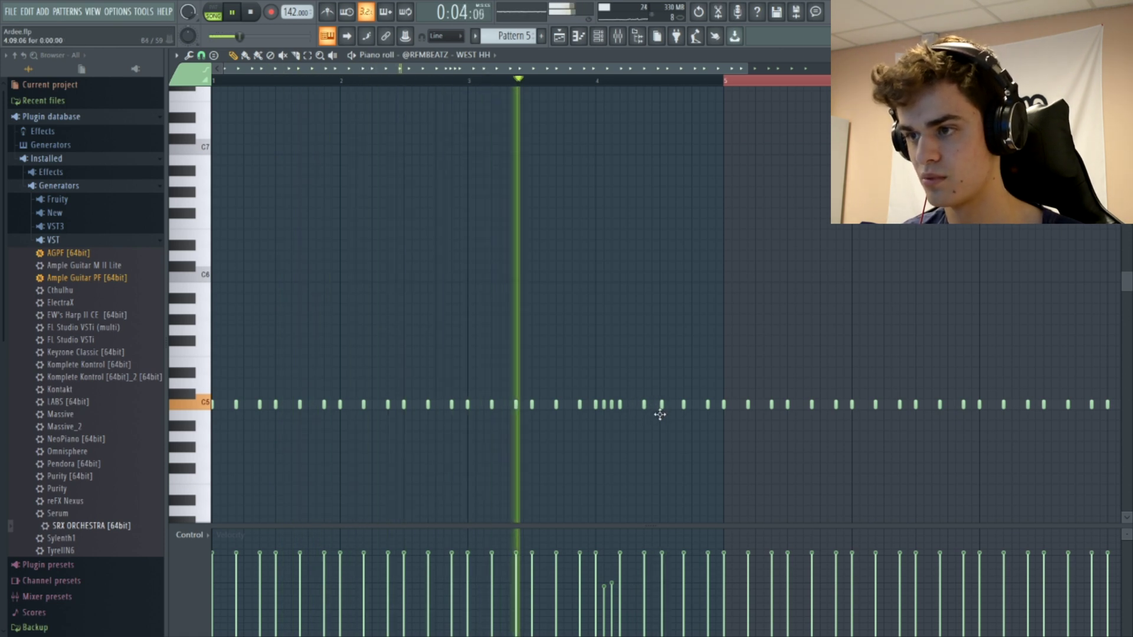
left_click(646, 405)
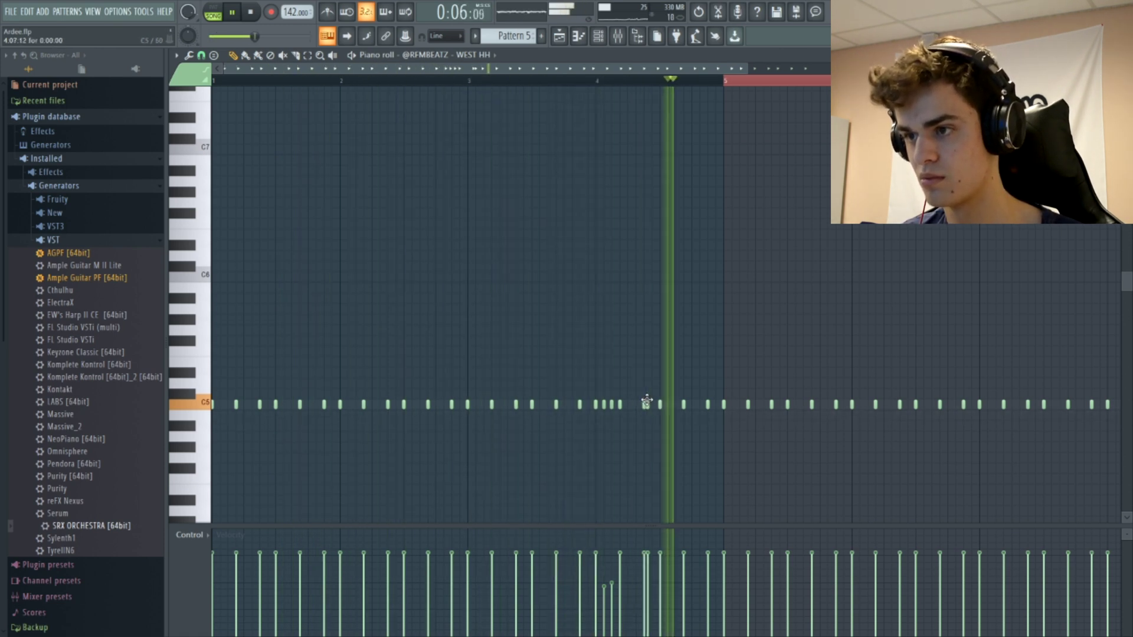
left_click_drag(649, 419, 651, 405)
left_click(655, 404)
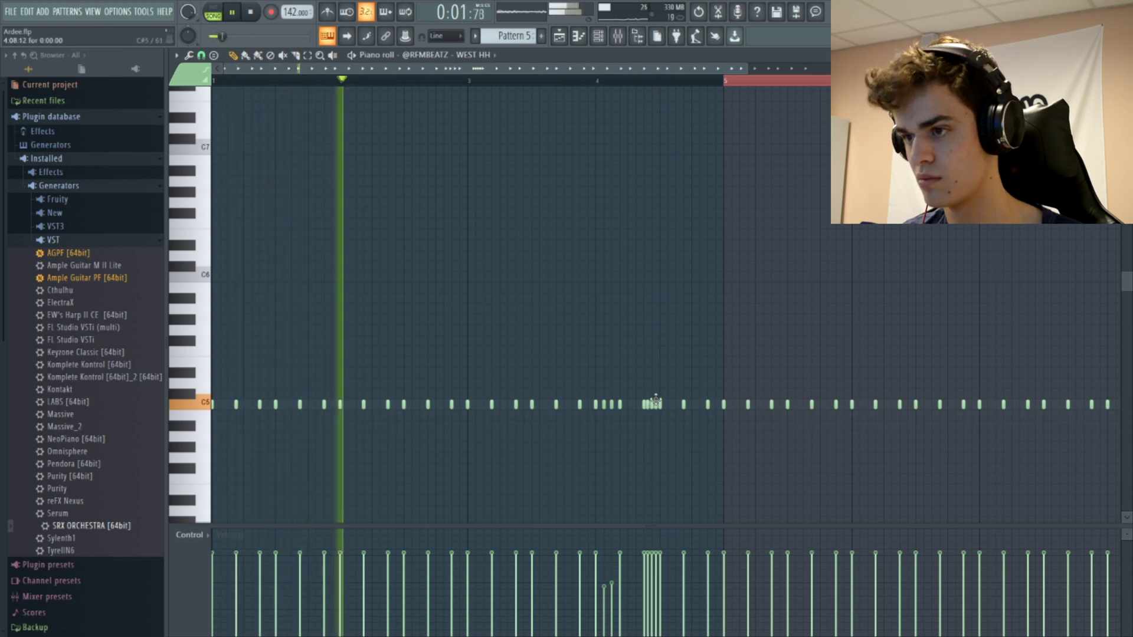
left_click_drag(656, 604, 648, 593)
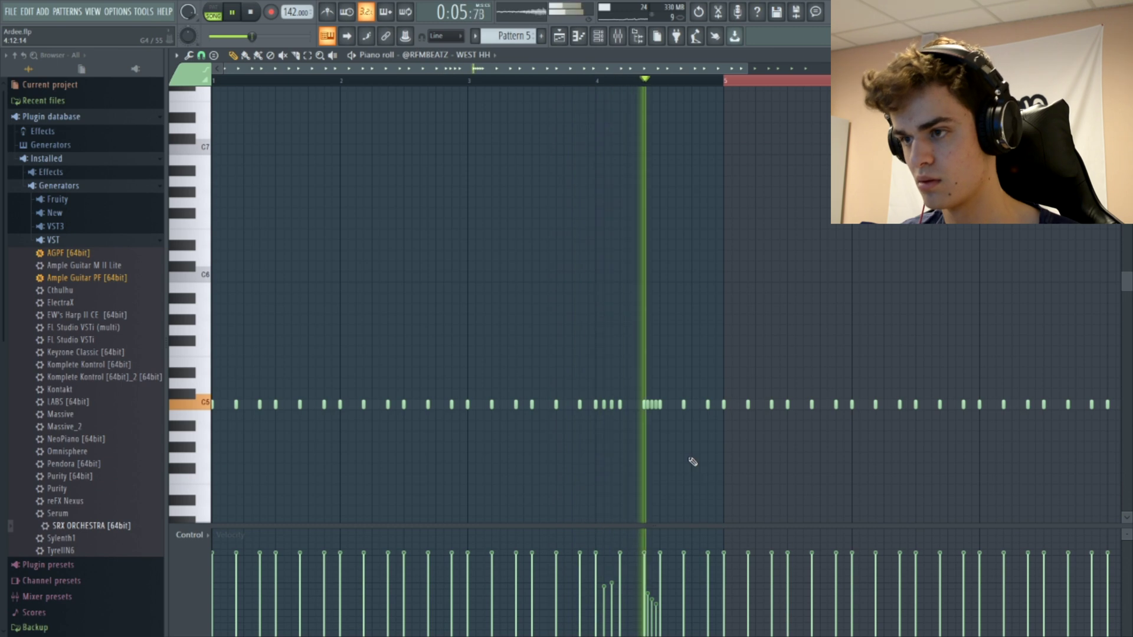
Add two softer WEST HH notes in the second half of bar 4, just before its last two hits
left_click(679, 407)
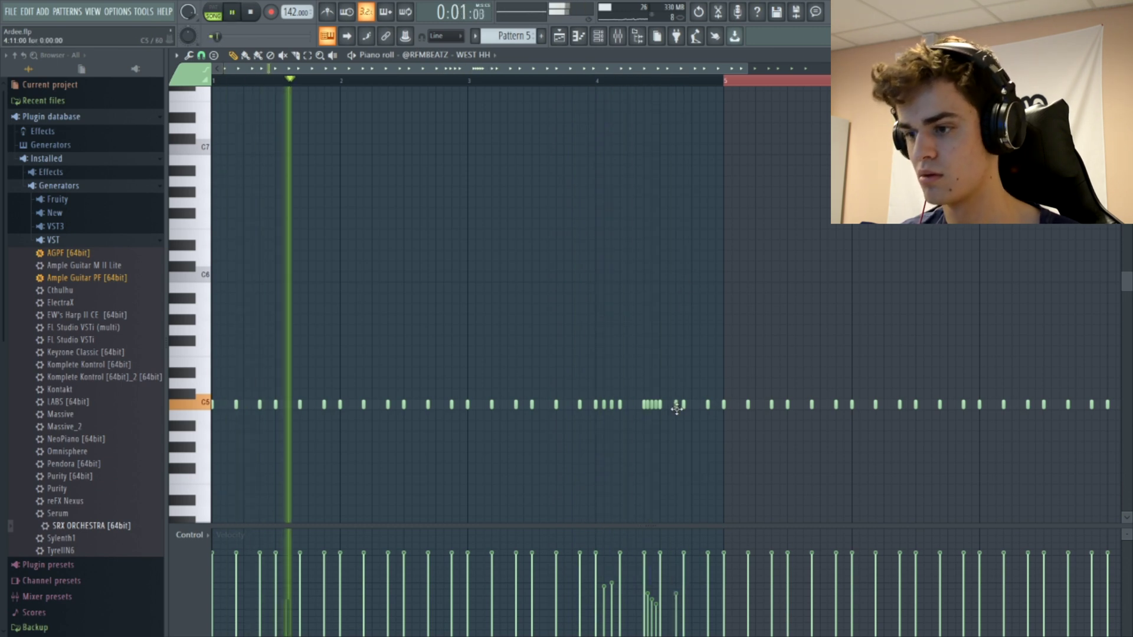
left_click(611, 75)
left_click_drag(648, 69, 716, 73)
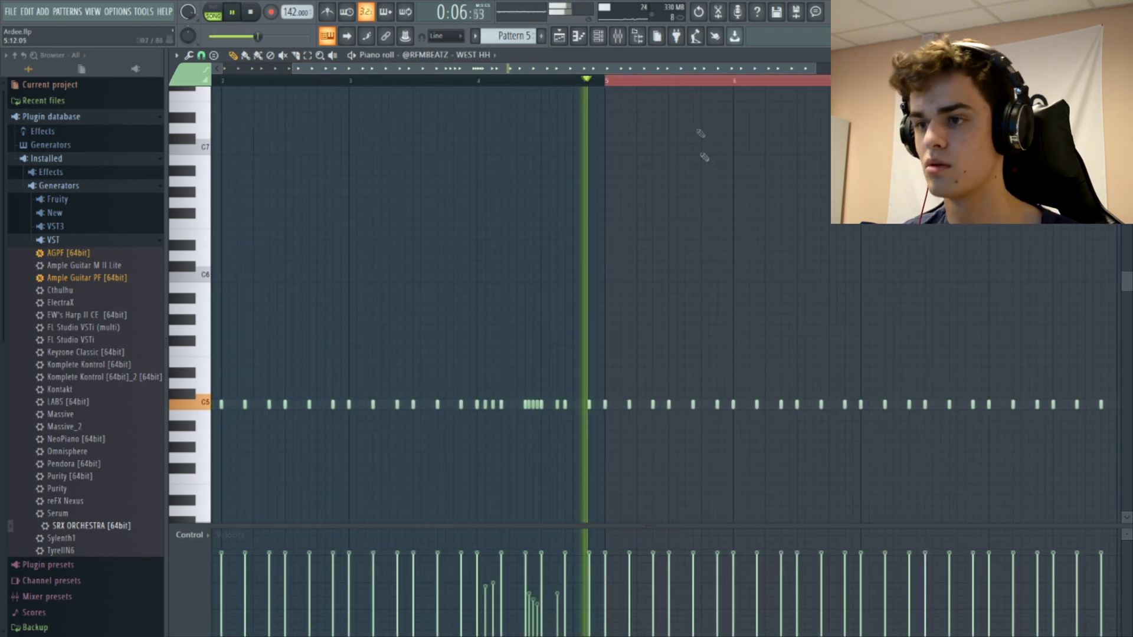
left_click(594, 404)
key("space")
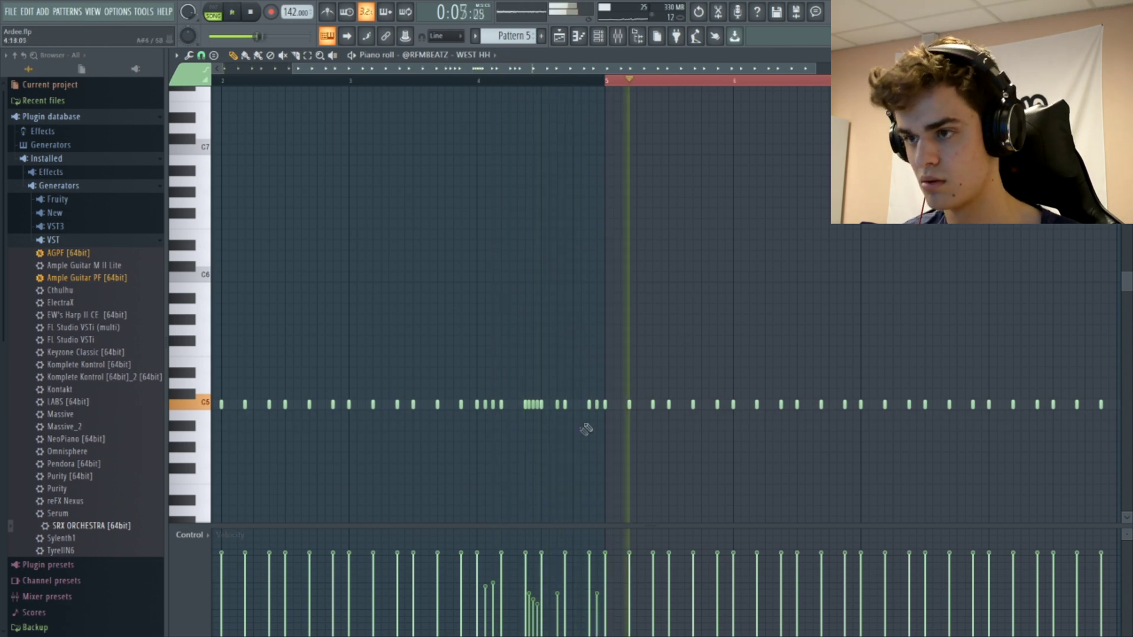
left_click_drag(596, 404, 583, 404)
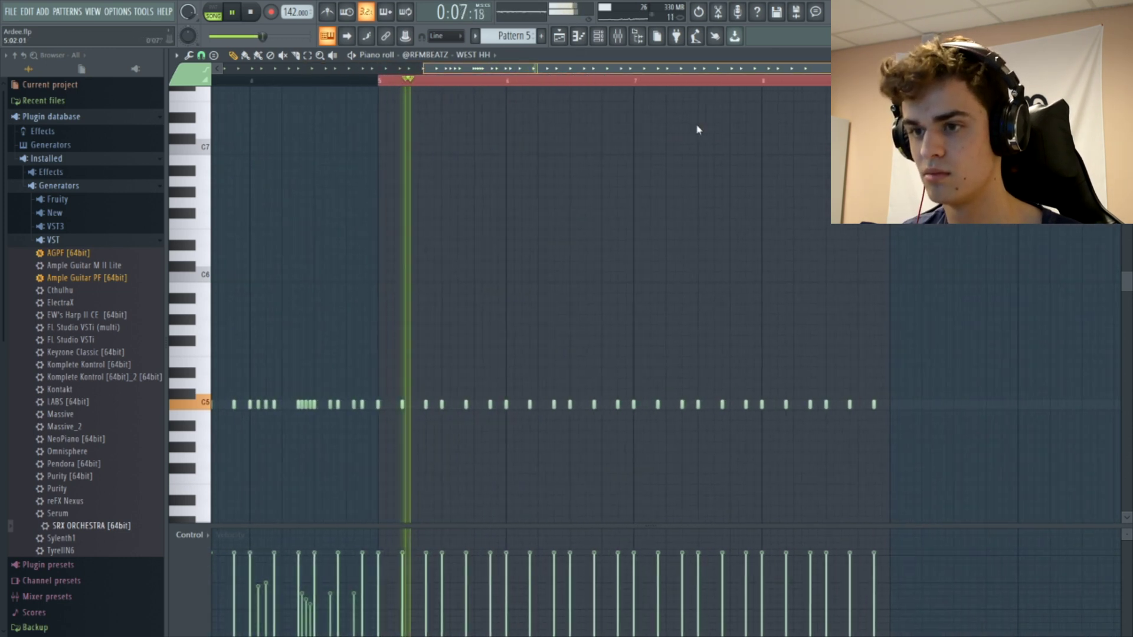
Add softer WEST HH fill notes in bars 6 and 8, plus pitched hats near the ends of bars 4 and 8
left_click(567, 406)
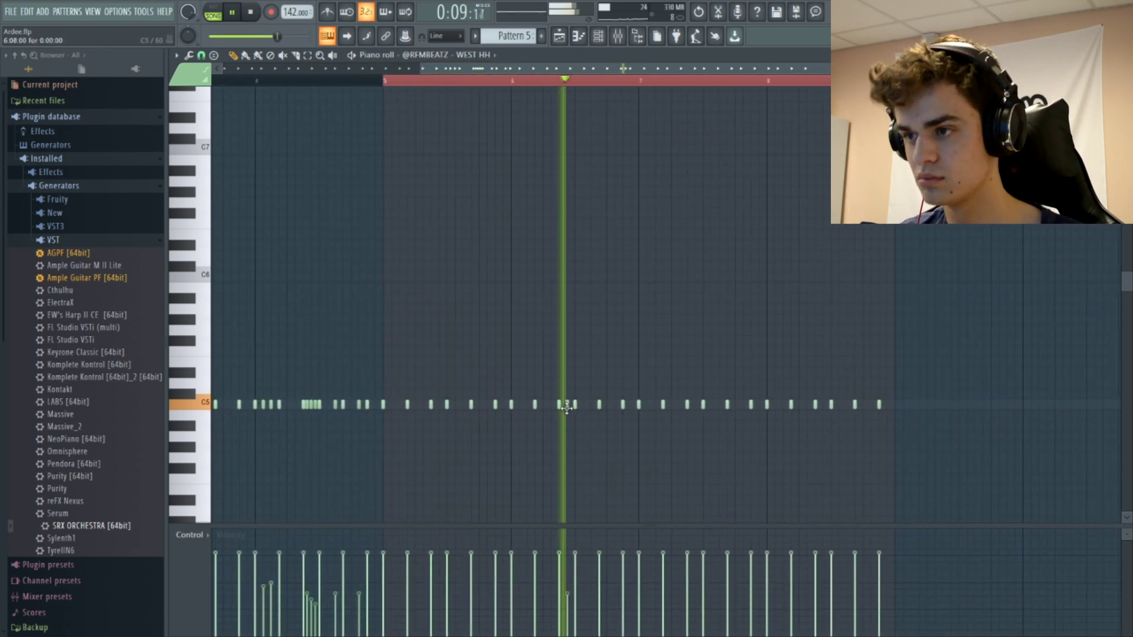
left_click(782, 405)
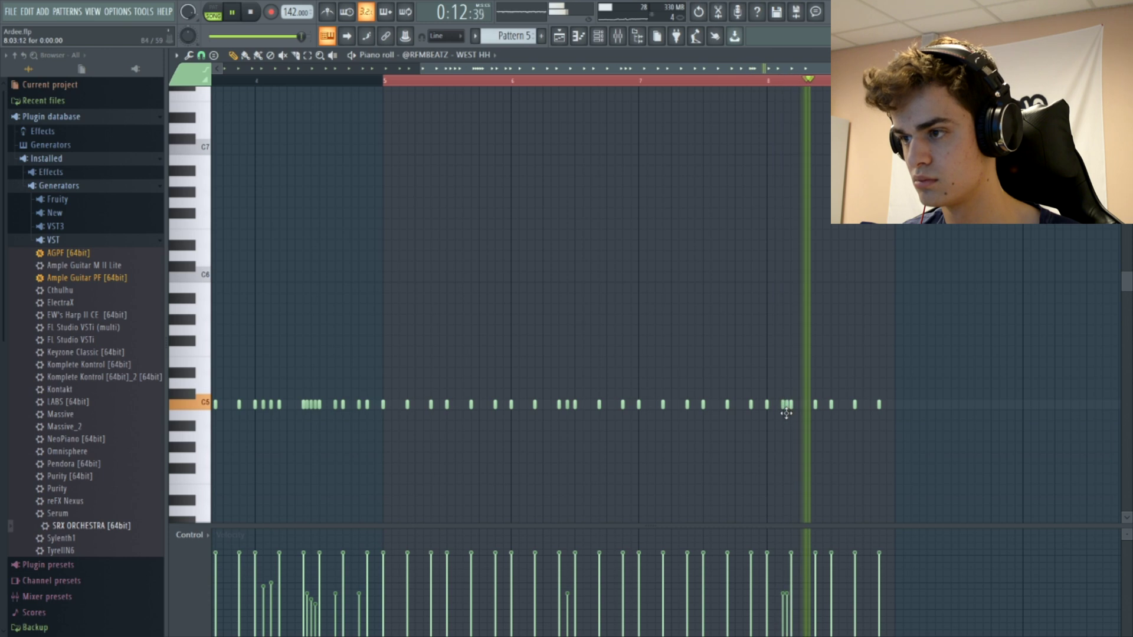
key("space")
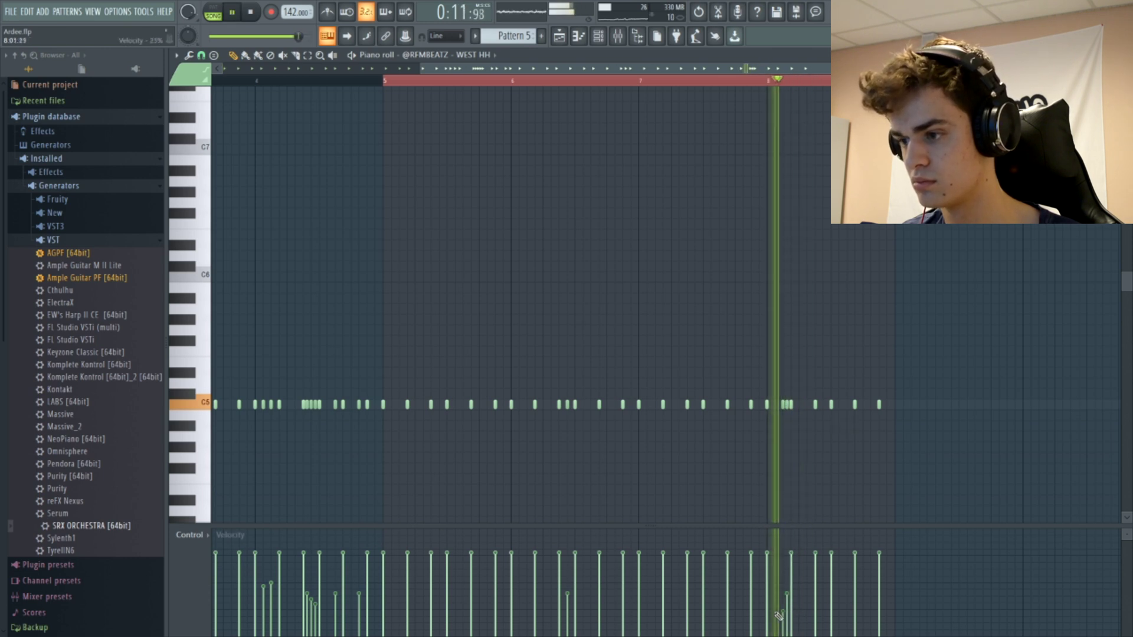
key("space")
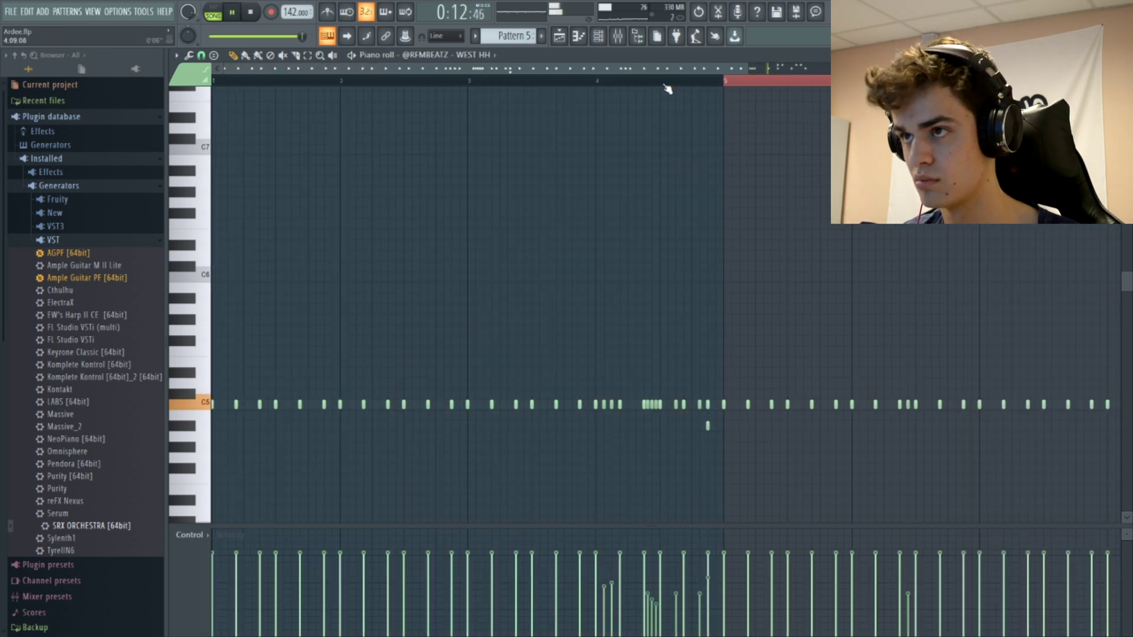
key("space")
key("space")
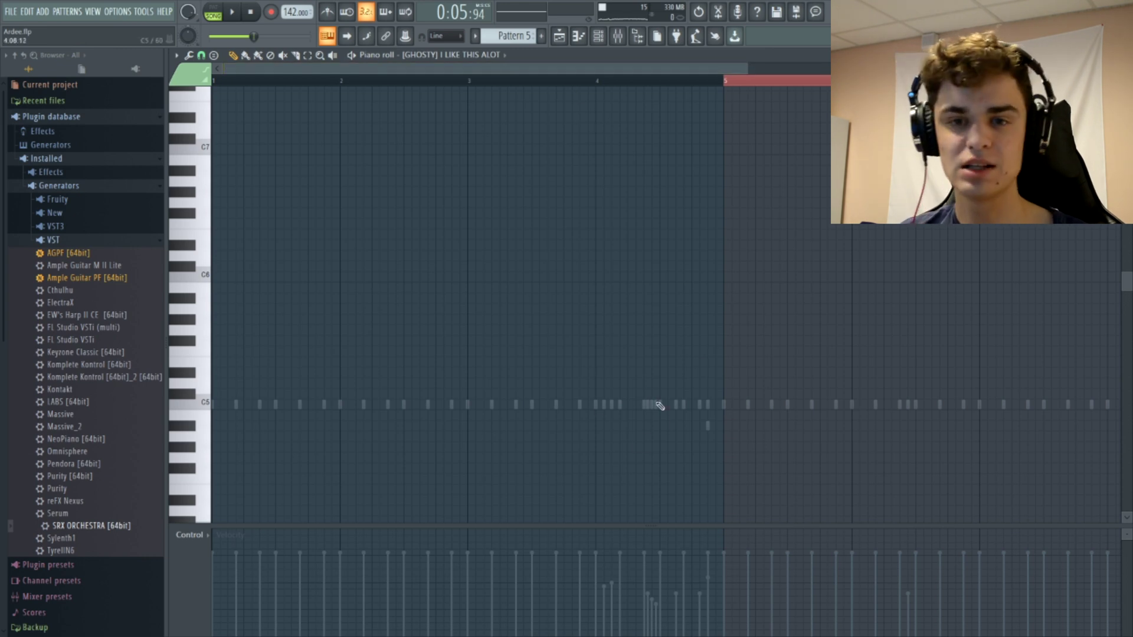
Place two [GHOSTY] I LIKE THIS ALOT notes on C5 in bar 4 of Pattern 5
key("space")
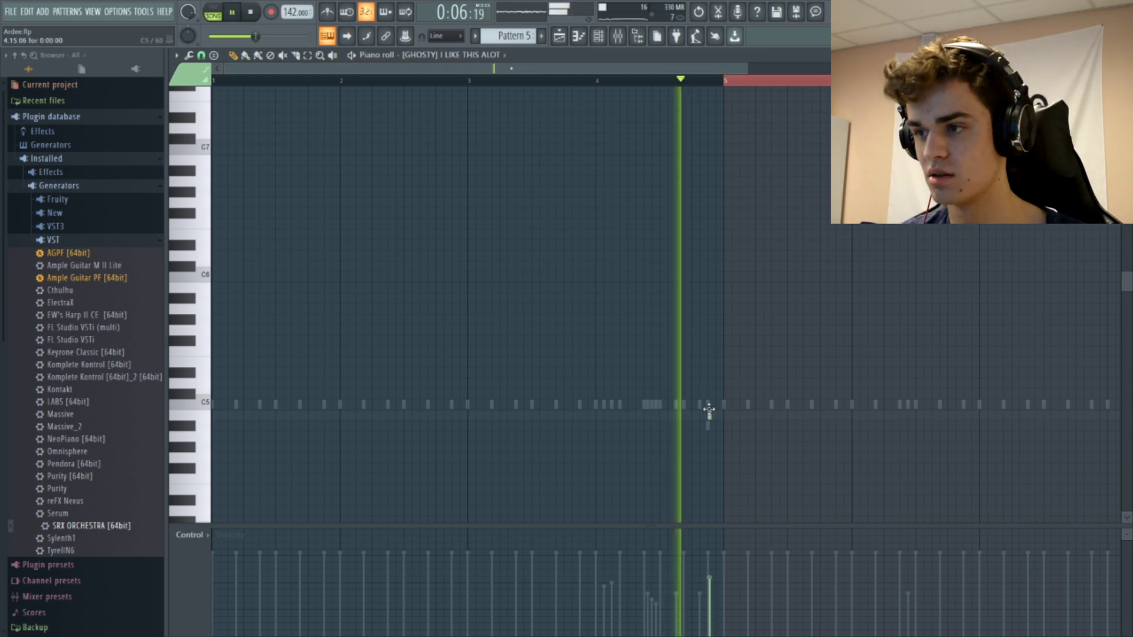
left_click_drag(709, 409, 713, 397)
key("space")
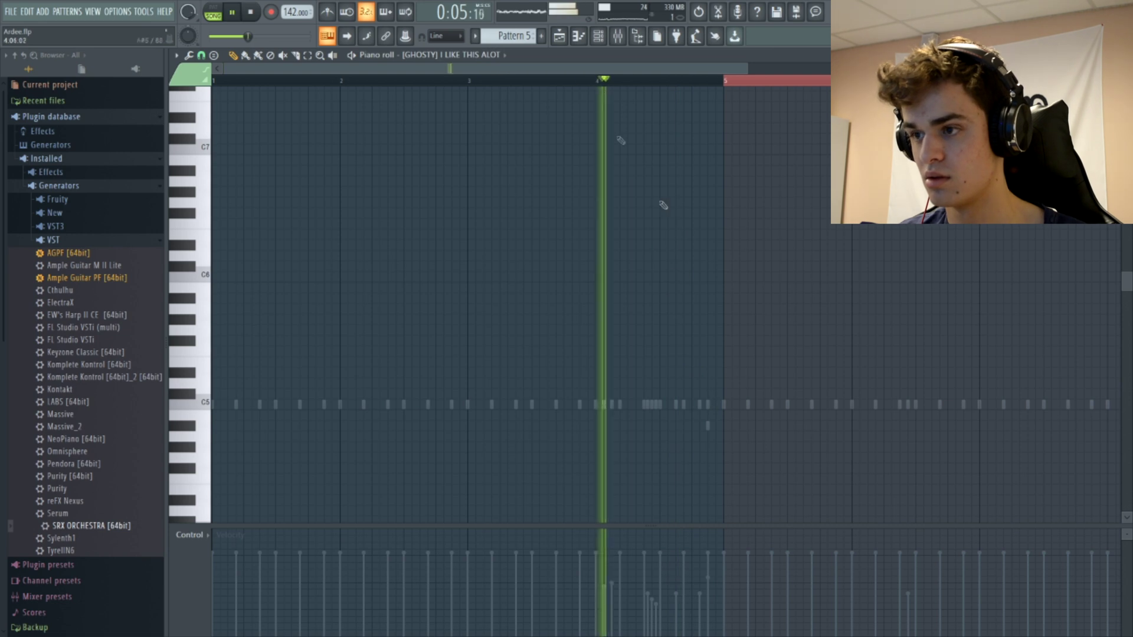
left_click(678, 404)
key("space")
key("space")
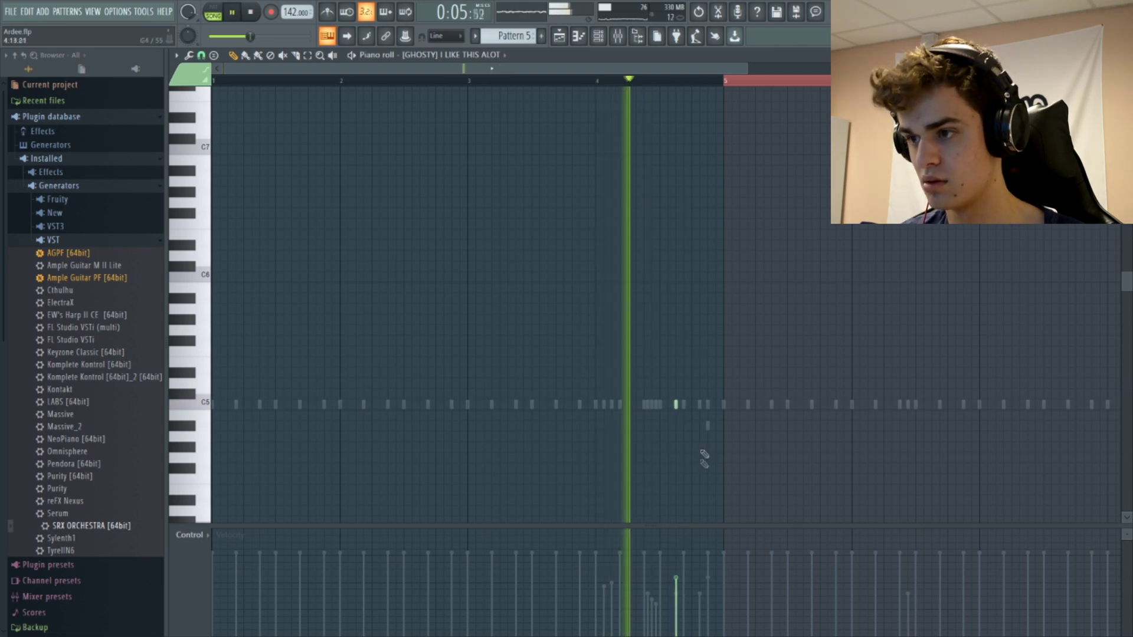
left_click_drag(648, 407, 676, 406)
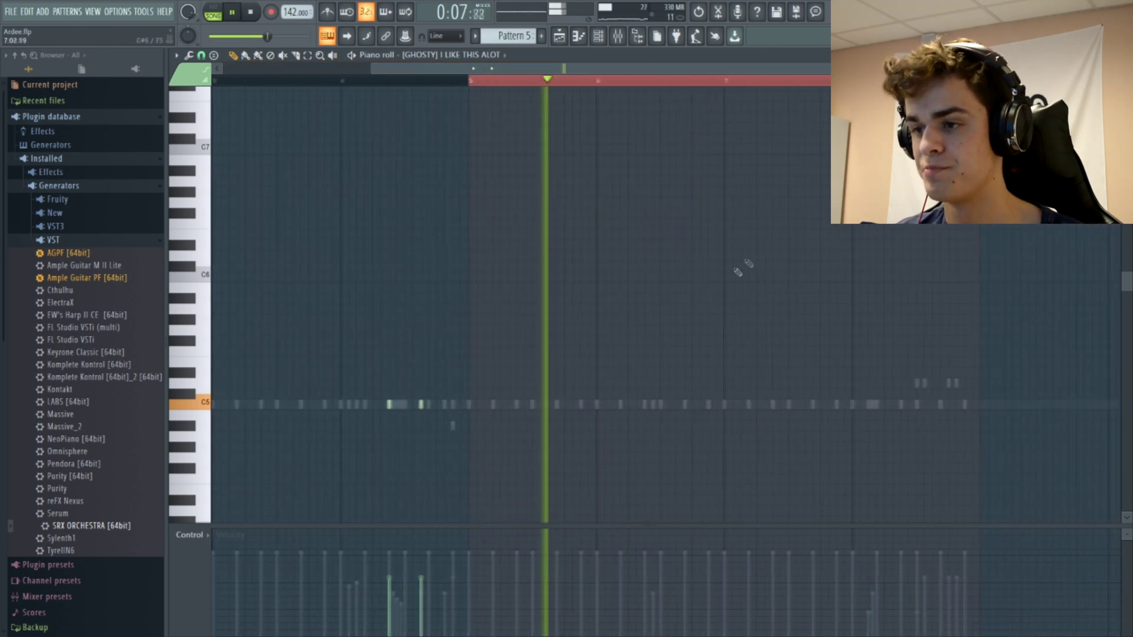
Add four [GHOSTY] I LIKE THIS ALOT notes on C5 in bar 8, two in each half of the bar
left_click(867, 407)
left_click(884, 406)
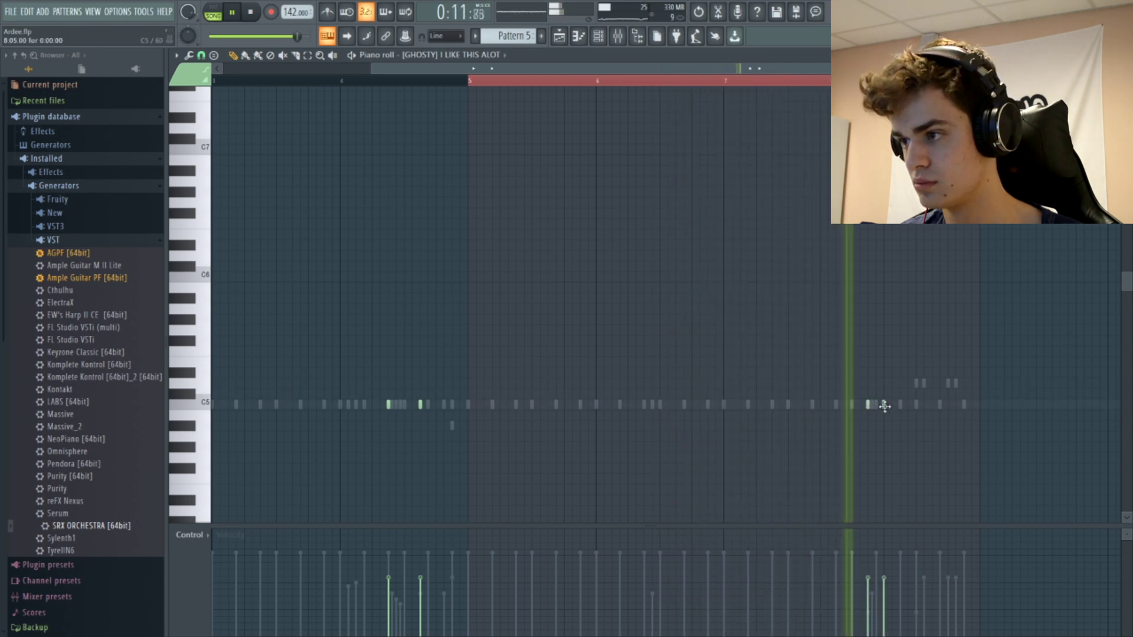
left_click(931, 405)
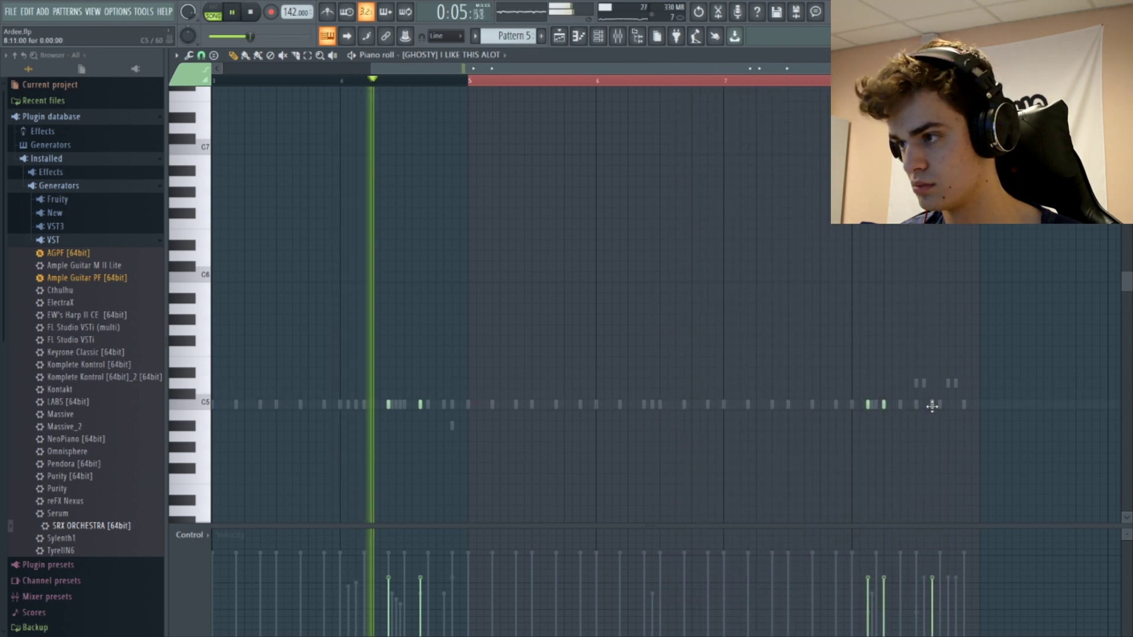
left_click(948, 406)
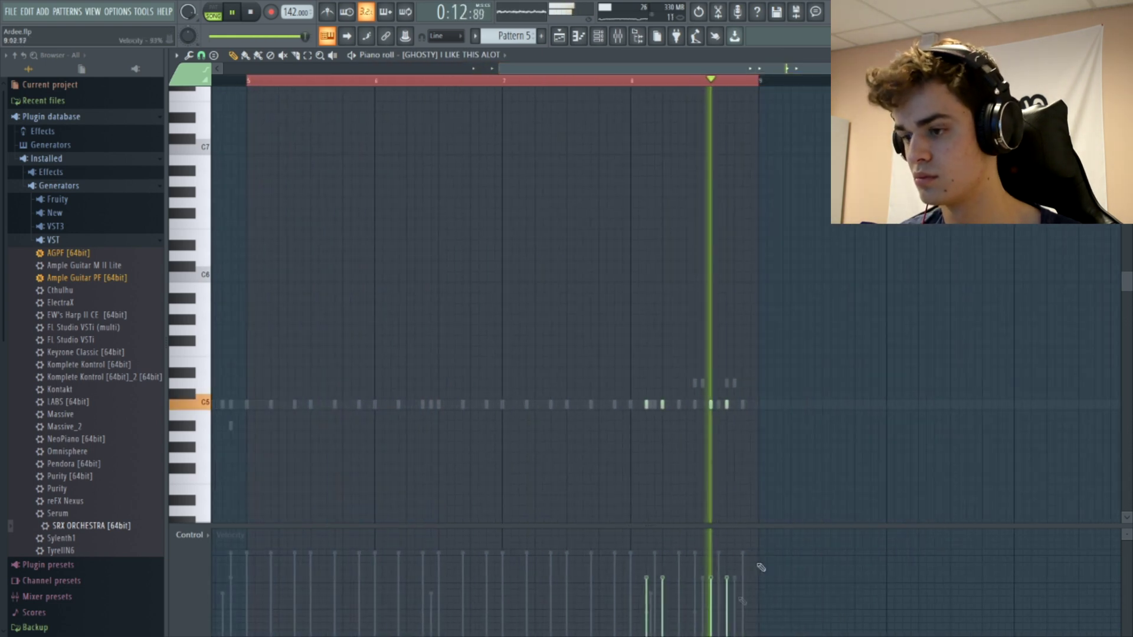
Lower the velocities of the last two [GHOSTY] I LIKE THIS ALOT notes in bar 8
key("space")
key("space")
left_click_drag(741, 603, 709, 604)
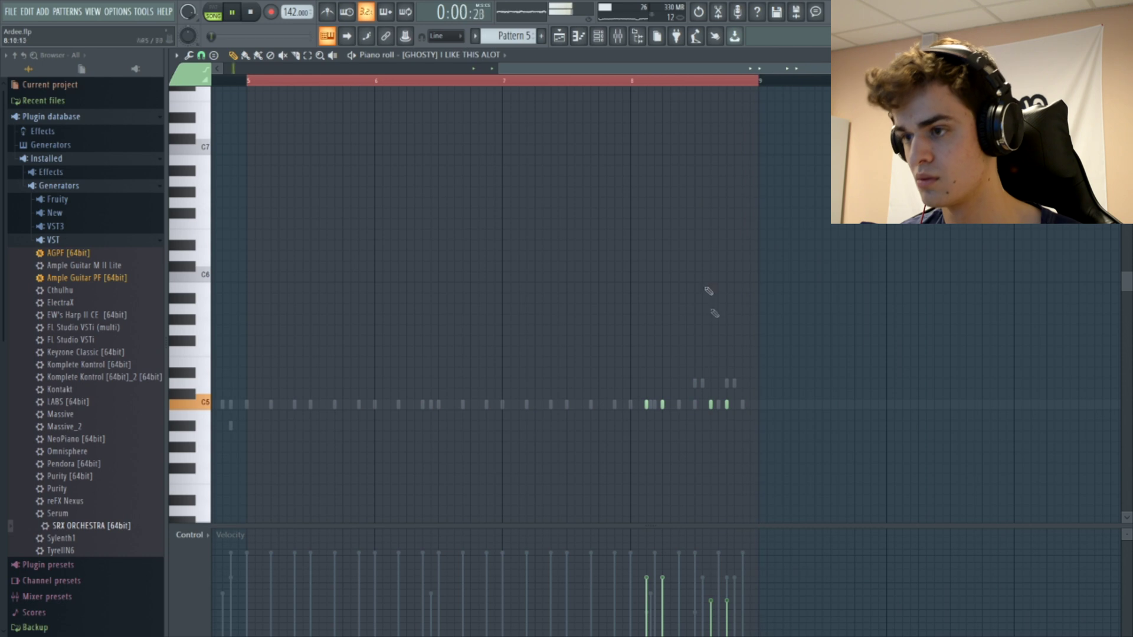
key("space")
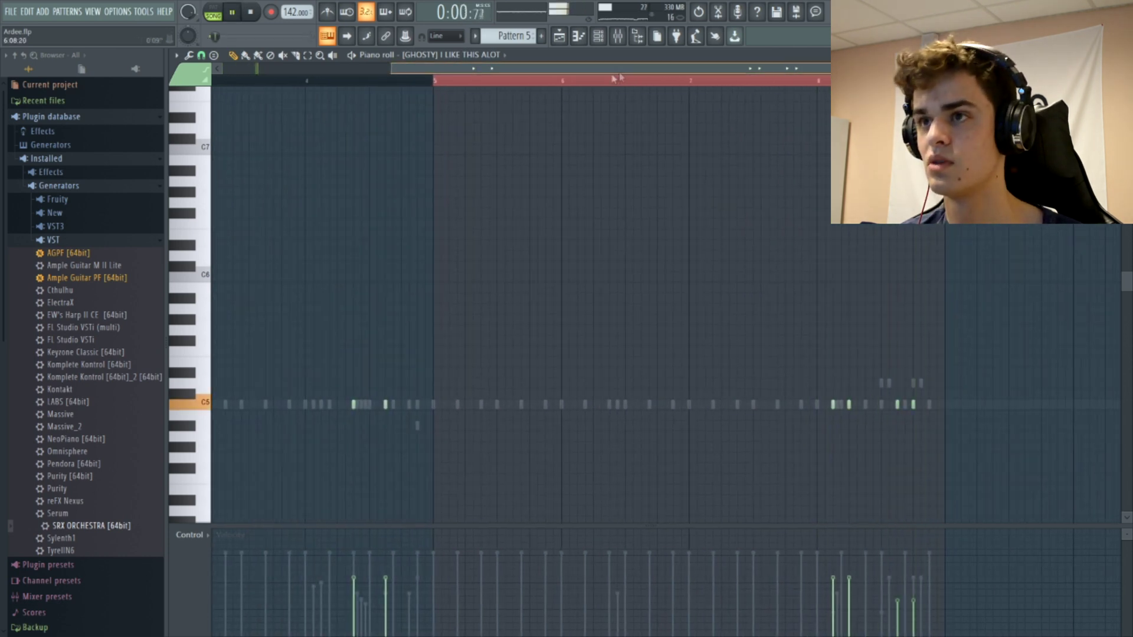
Split Pattern 5 by channel in the Playlist
key("space")
key("F5")
right_click(213, 178)
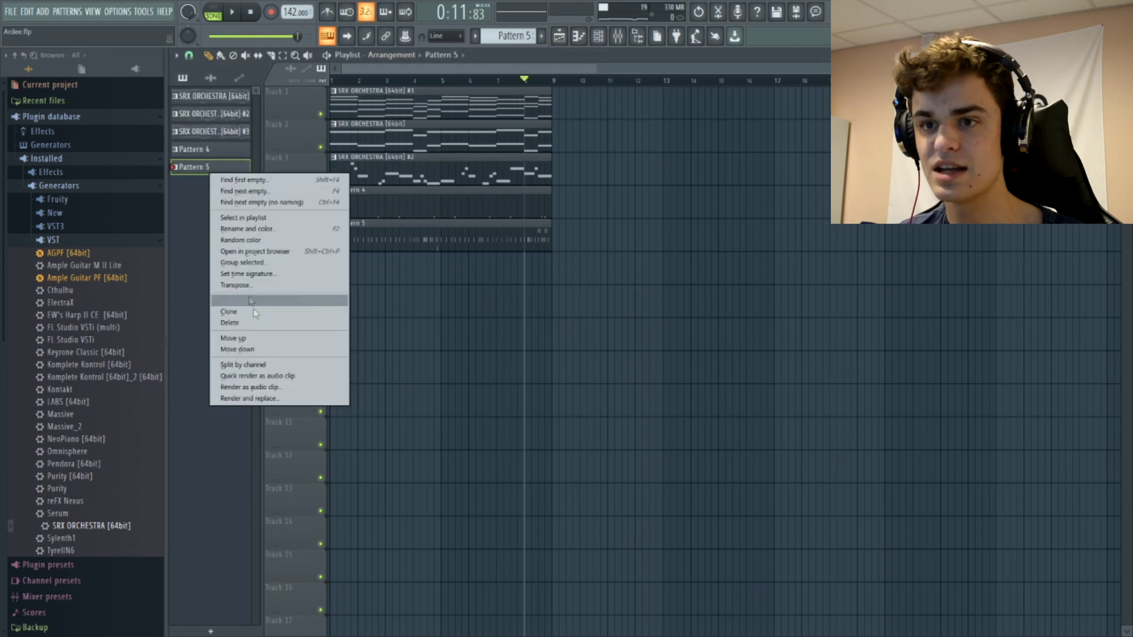
left_click(262, 364)
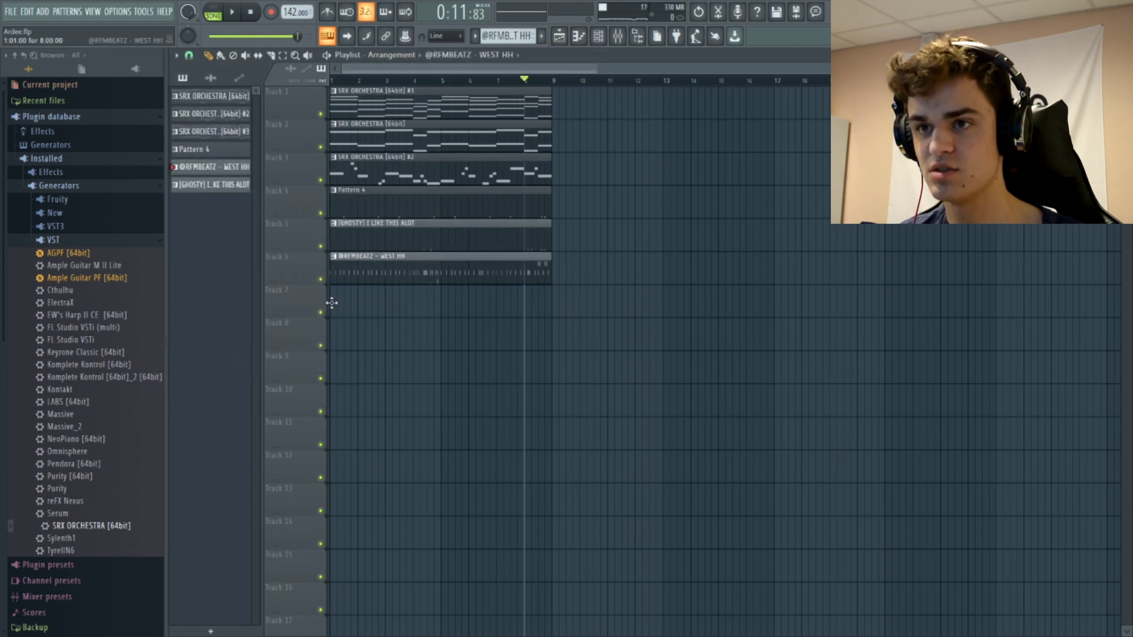
Place a half-bar [GHOSTY] MY FAV note in the second half of bar 2 of Pattern 7 and raise it to A5
left_click(392, 81)
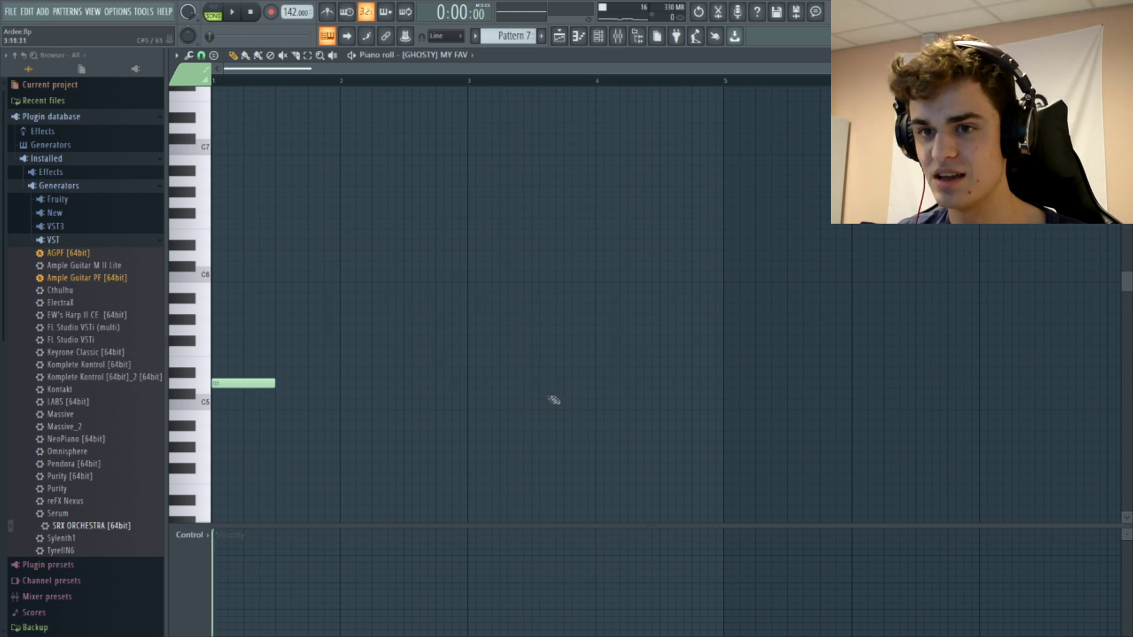
key("space")
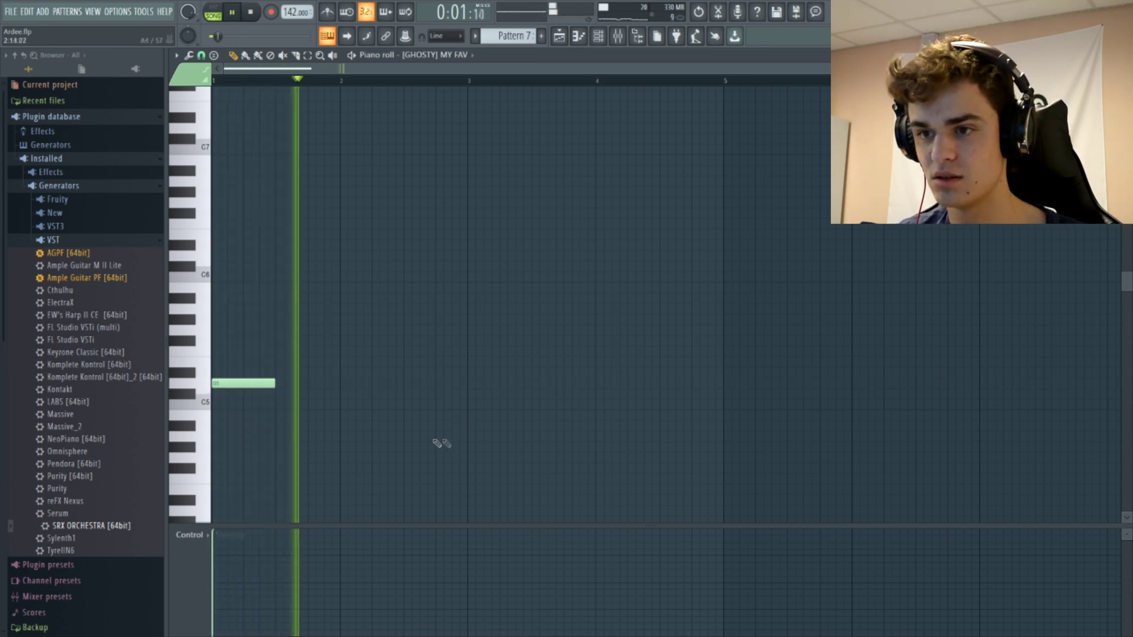
left_click(411, 437)
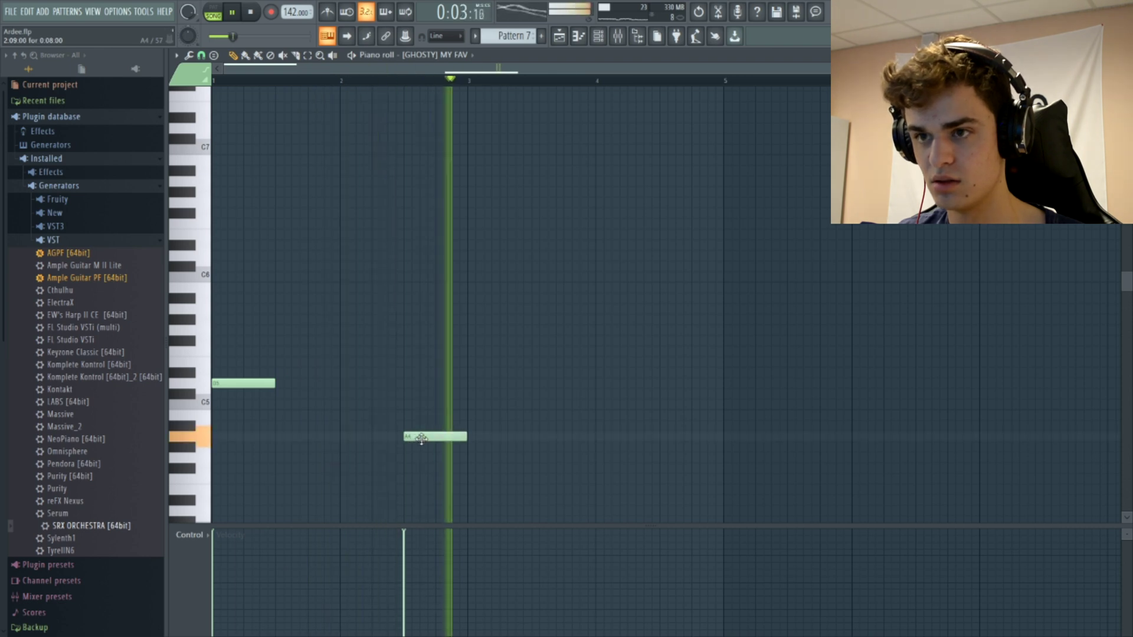
key("space")
left_click_drag(411, 438, 422, 313)
key("space")
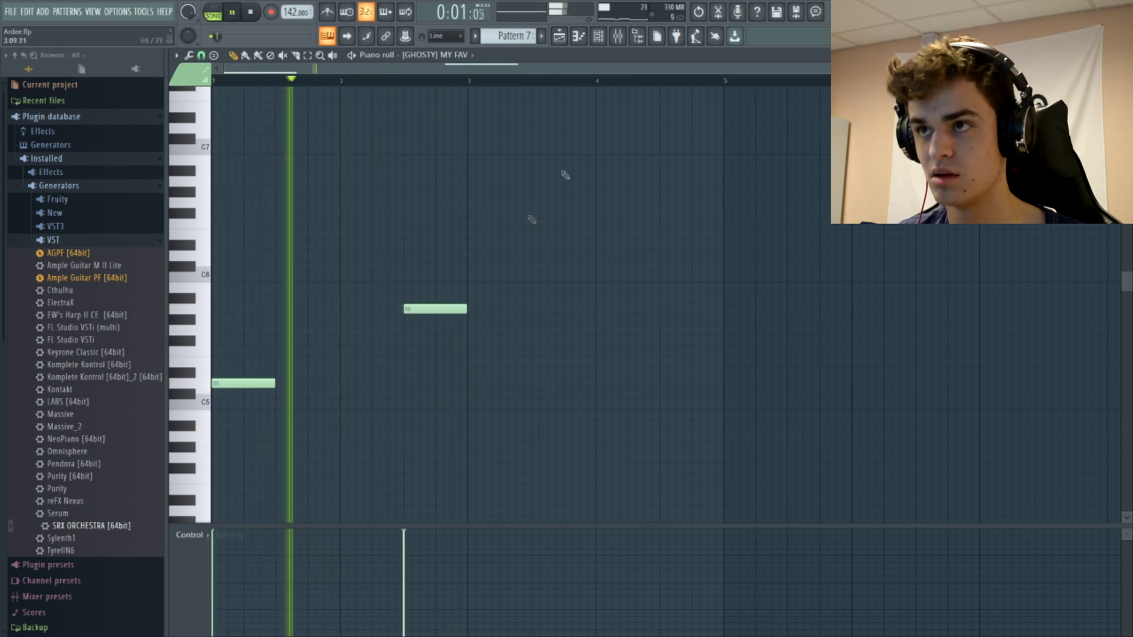
Lower the [GHOSTY] MY FAV channel's volume
left_click(598, 37)
left_click_drag(187, 441, 186, 457)
key("F6")
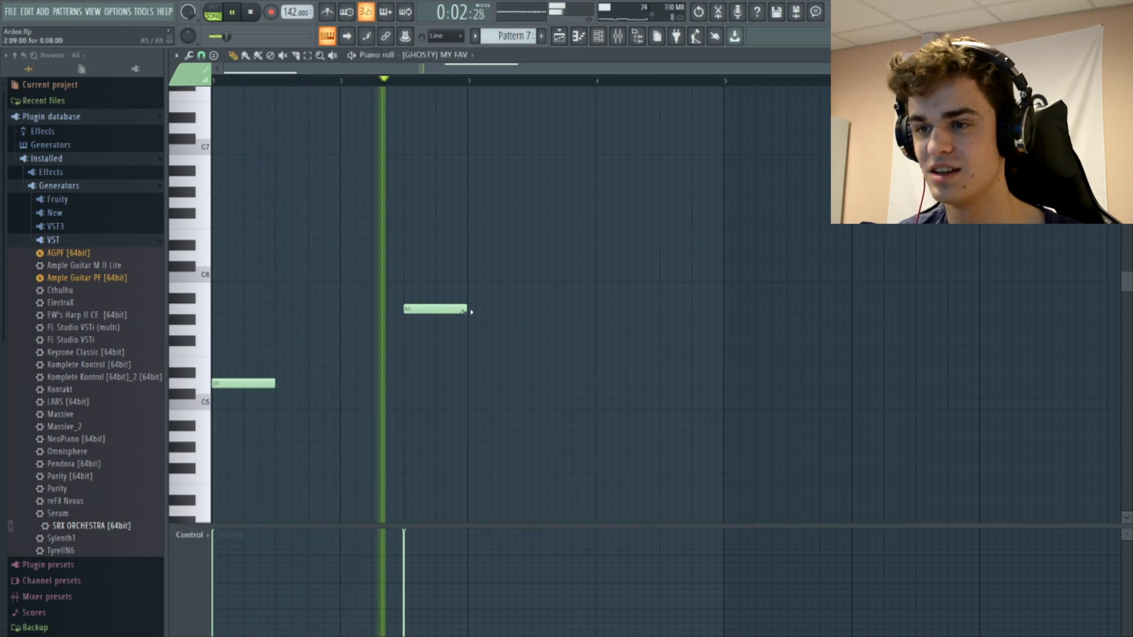
Turn the A5 note in the second half of bar 2 into two consecutive quarter-bar A4 notes
left_click_drag(466, 312, 430, 317)
left_click_drag(429, 439, 435, 441)
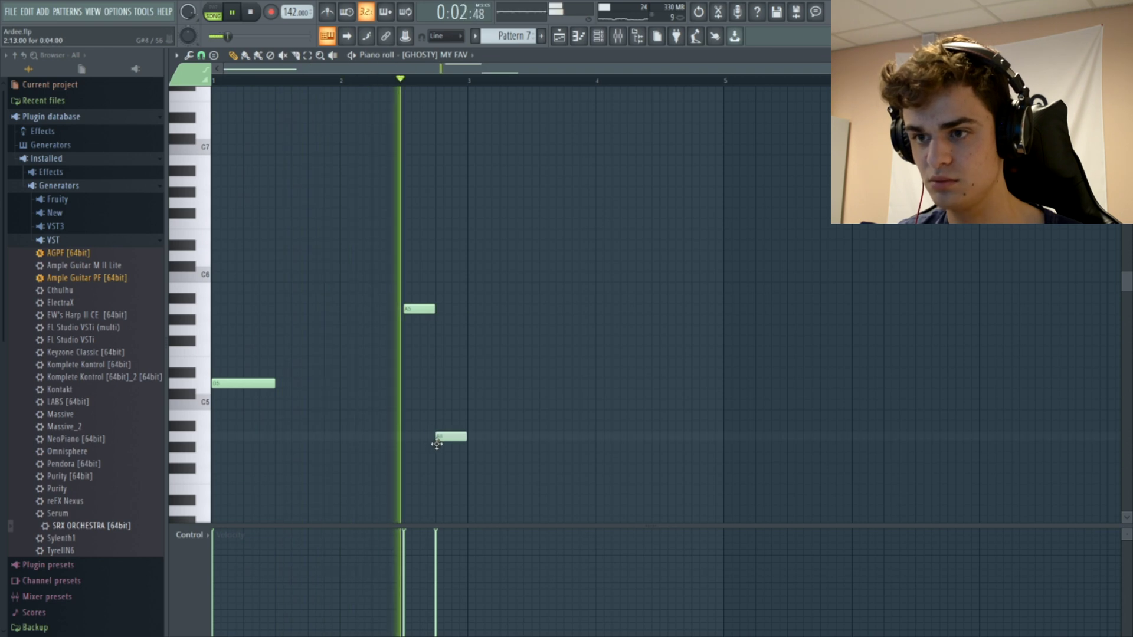
left_click_drag(426, 312, 424, 442)
key("space")
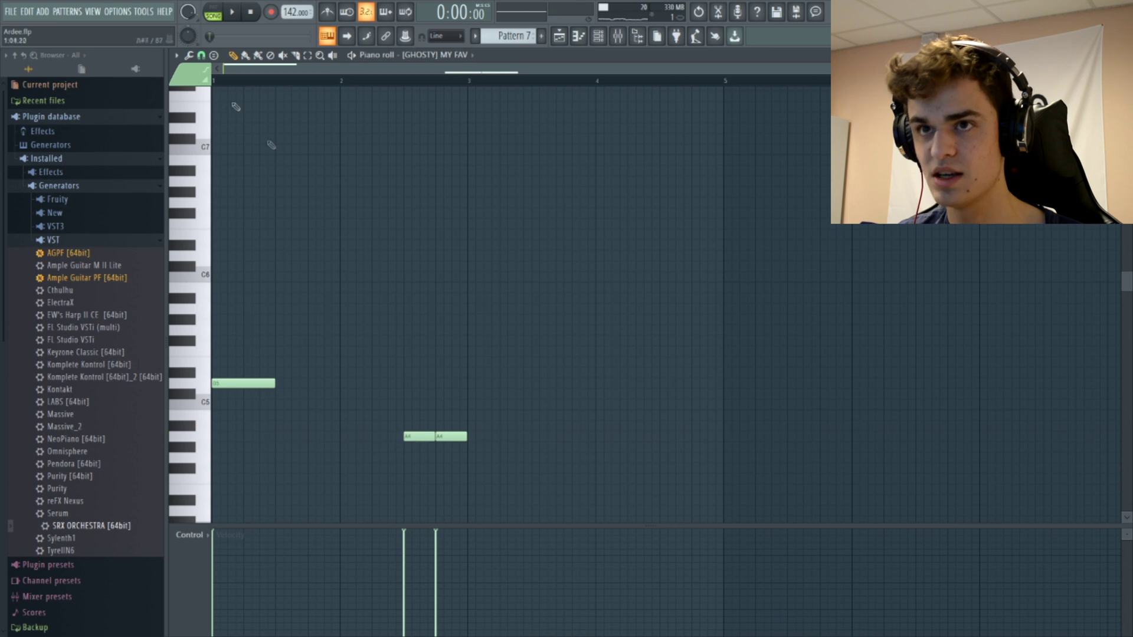
Add a very short A5 slide note at the start of the first A4 note in bar 2
mouse_move(381, 318)
left_mouse_down()
mouse_move(413, 316)
mouse_move(415, 304)
left_mouse_up()
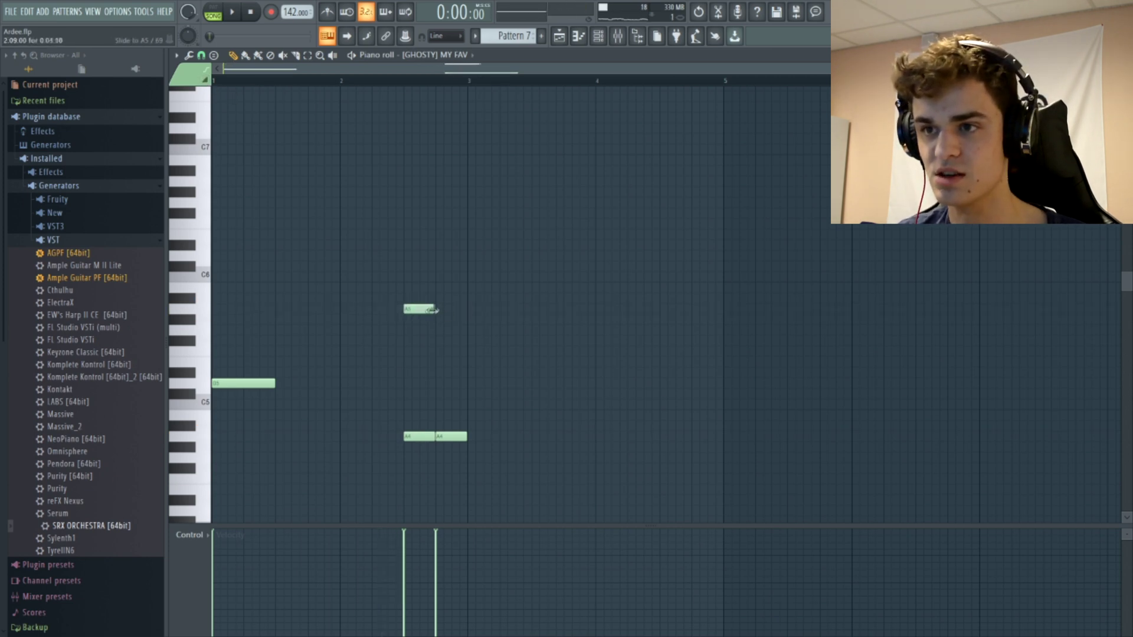
key("space")
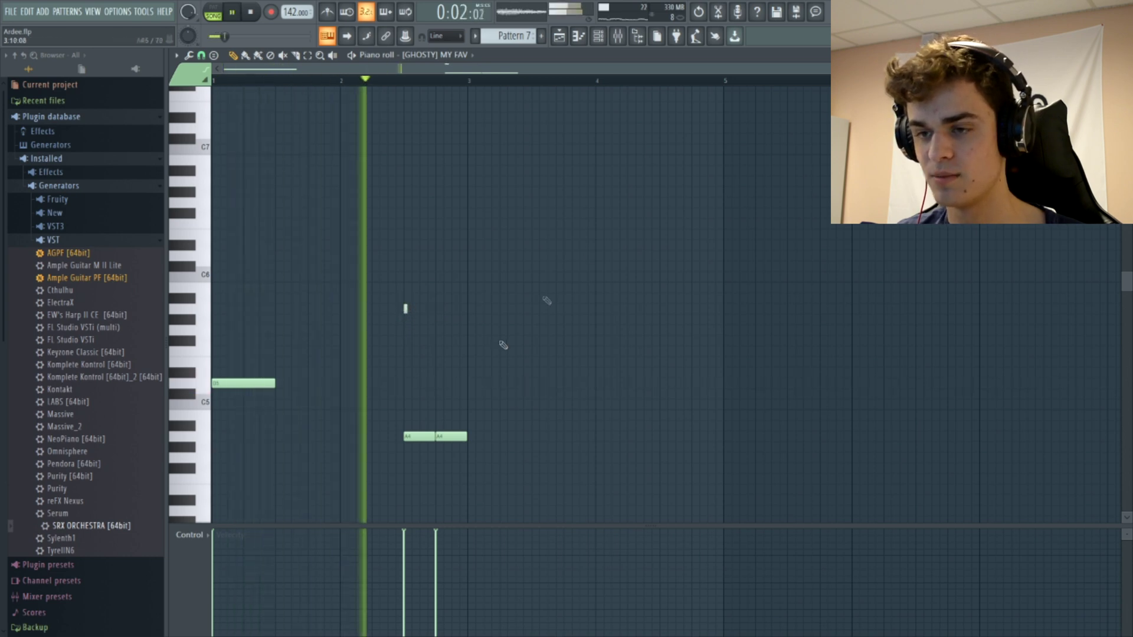
key("space")
Place a half-bar A#4 note at the start of bar 3
left_click_drag(492, 362, 530, 426)
key("space")
key("space")
Write a bar 4 phrase from beat 2 with two eighth-note G5 hits, a quarter-note A4 and two eighth-note A4 hits
left_click_drag(600, 342, 630, 330)
key("space")
mouse_move(688, 330)
left_mouse_down()
mouse_move(643, 331)
mouse_move(662, 312)
mouse_move(660, 438)
left_mouse_up()
left_click(646, 330)
left_click_drag(675, 437, 707, 438)
left_click(696, 437)
left_click(712, 437)
key("space")
Add short slide notes in bar 4, on G6 over the first G5 note and on A5 over the first A4 note
left_click(405, 309)
left_click_drag(595, 214, 626, 206)
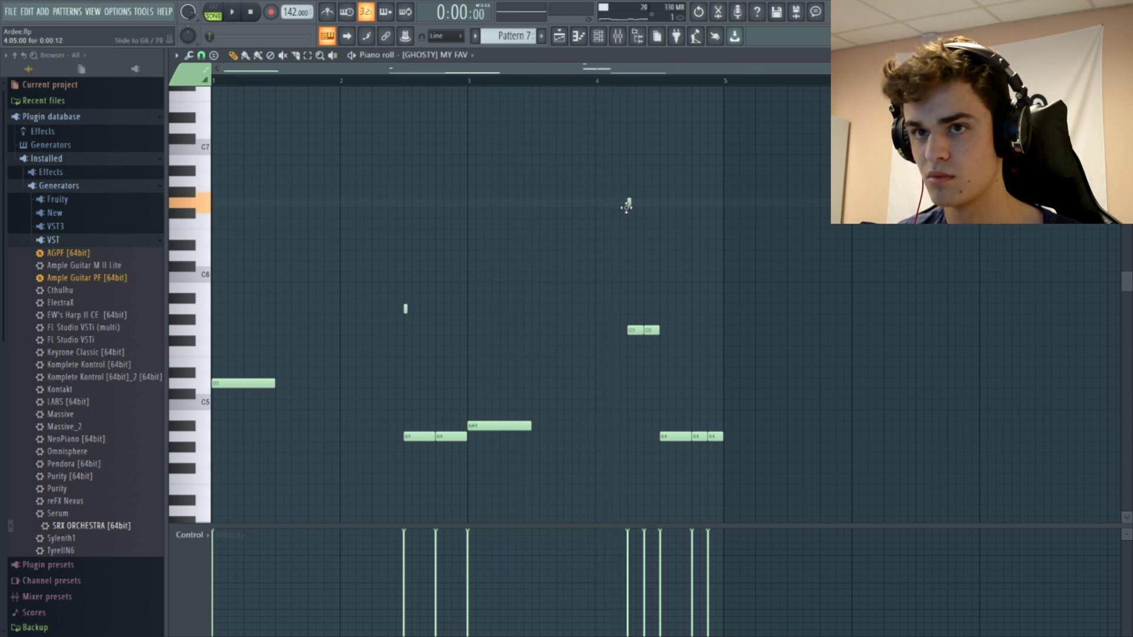
left_click(661, 310)
key("space")
key("space")
Add short slide notes on D6 and C#6 over the last two A4 notes of bar 4
mouse_move(611, 254)
left_mouse_down()
mouse_move(618, 228)
mouse_move(616, 258)
mouse_move(631, 275)
left_mouse_up()
left_click(632, 254)
key("space")
key("space")
key("space")
key("space")
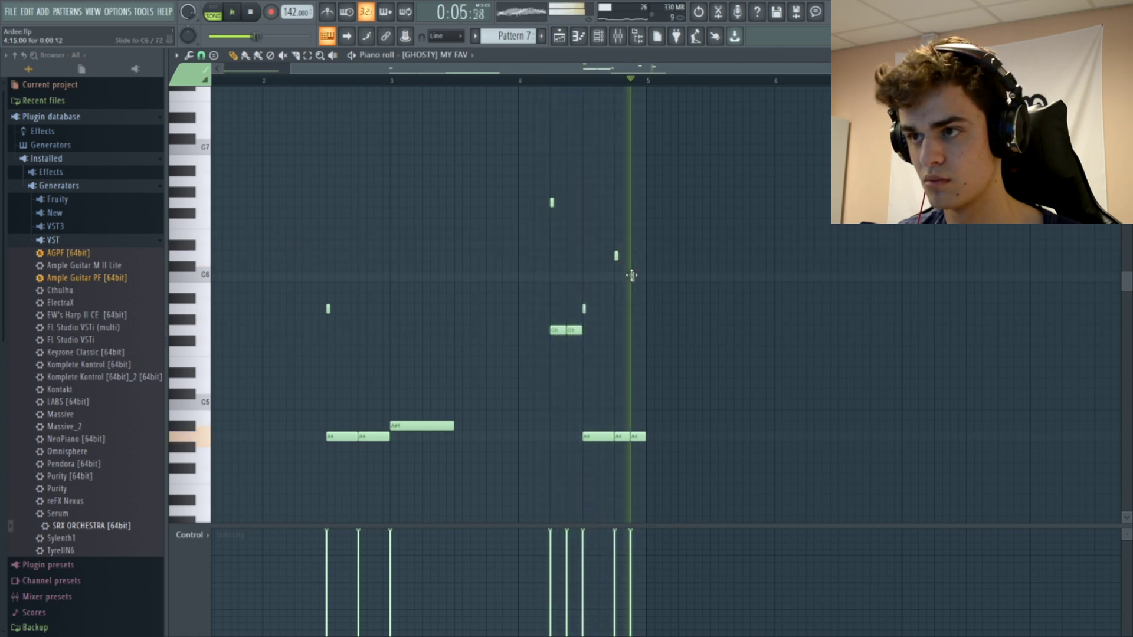
key("space")
key("space")
key("space")
Select all the slide notes in bars 2 and 4 and shorten them further
left_click_drag(551, 69, 305, 70)
left_click(307, 56)
left_click_drag(364, 367, 490, 283)
left_click_drag(600, 314, 745, 177)
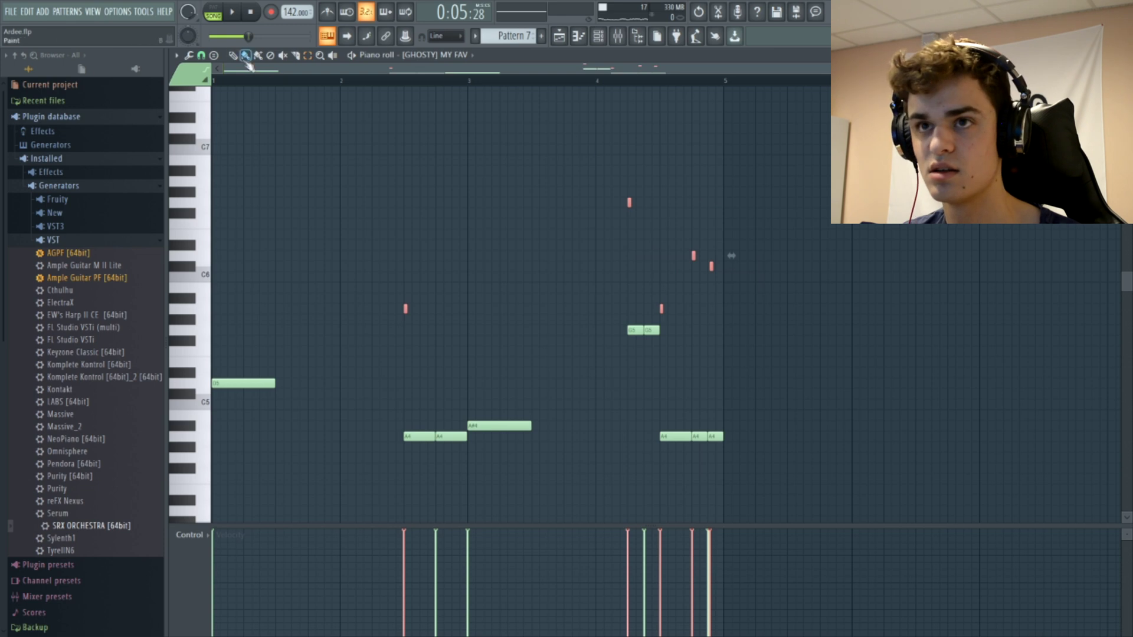
key("space")
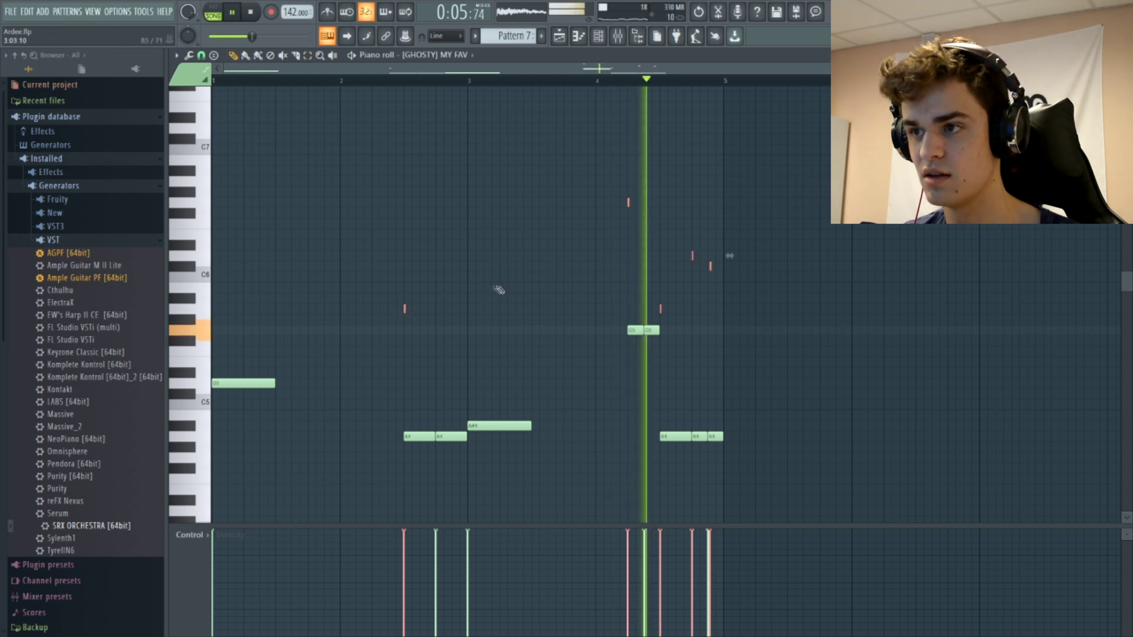
key("space")
Duplicate the four-bar [GHOSTY] MY FAV part into bars 5 to 8
key("ctrl+b")
key("space")
left_click(757, 262, "ctrl")
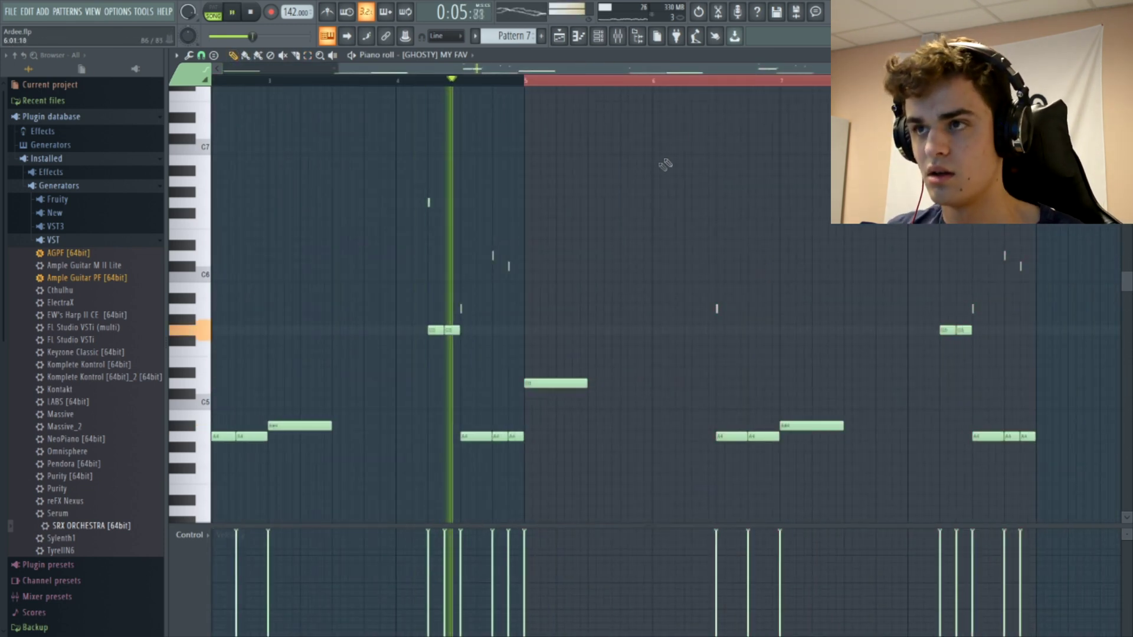
Add an E5 slide note midway through the first A4 note of bar 6 and play it back
left_click_drag(634, 70, 733, 77)
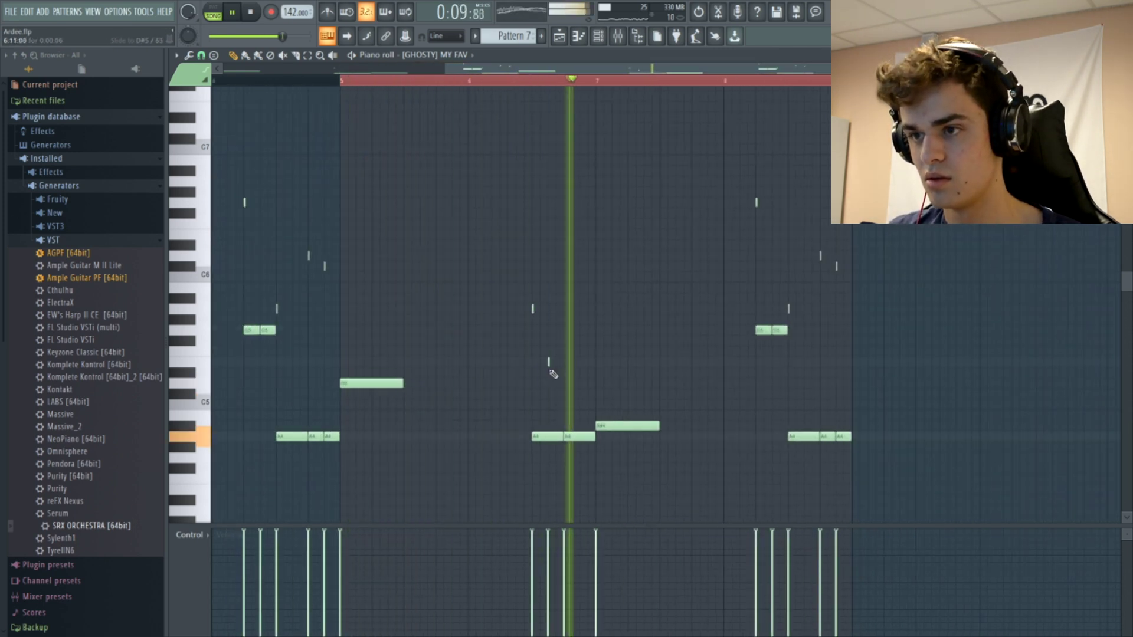
key("space")
key("space")
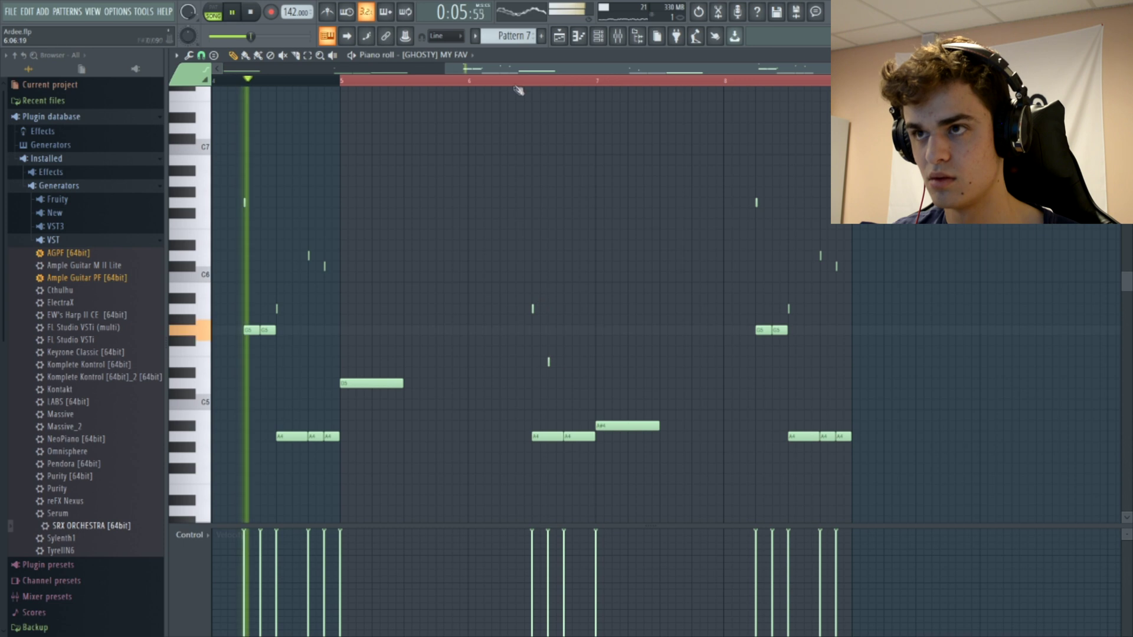
left_click(519, 82)
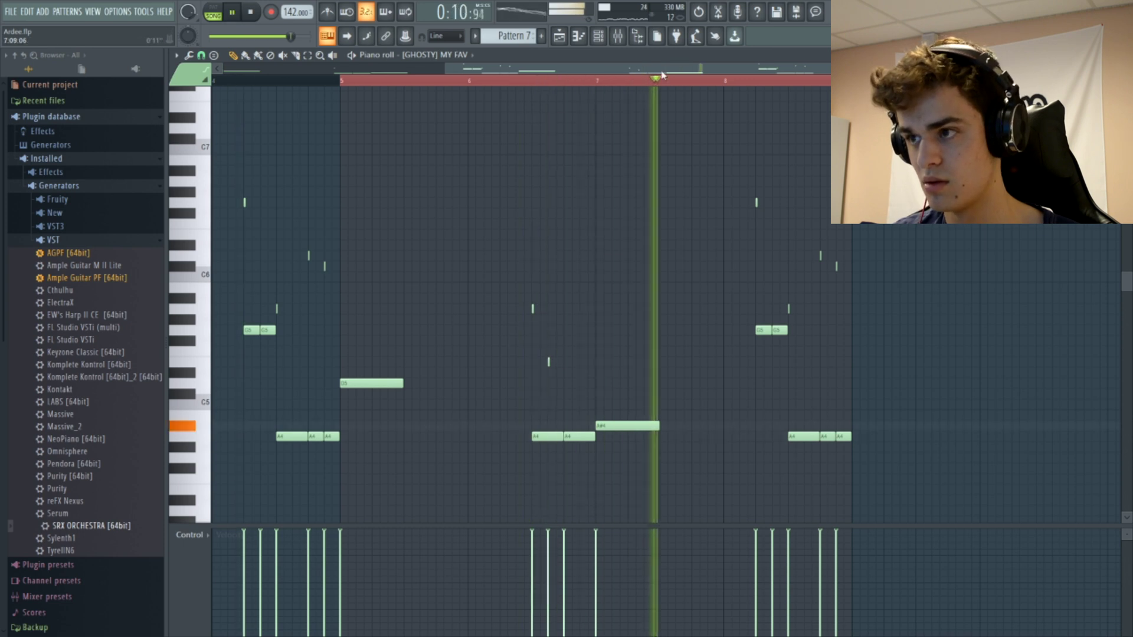
Try two short G5 notes at the start of bar 8 in the [GHOSTY] MY FAV part
key("space")
left_click(517, 330)
left_click(538, 331)
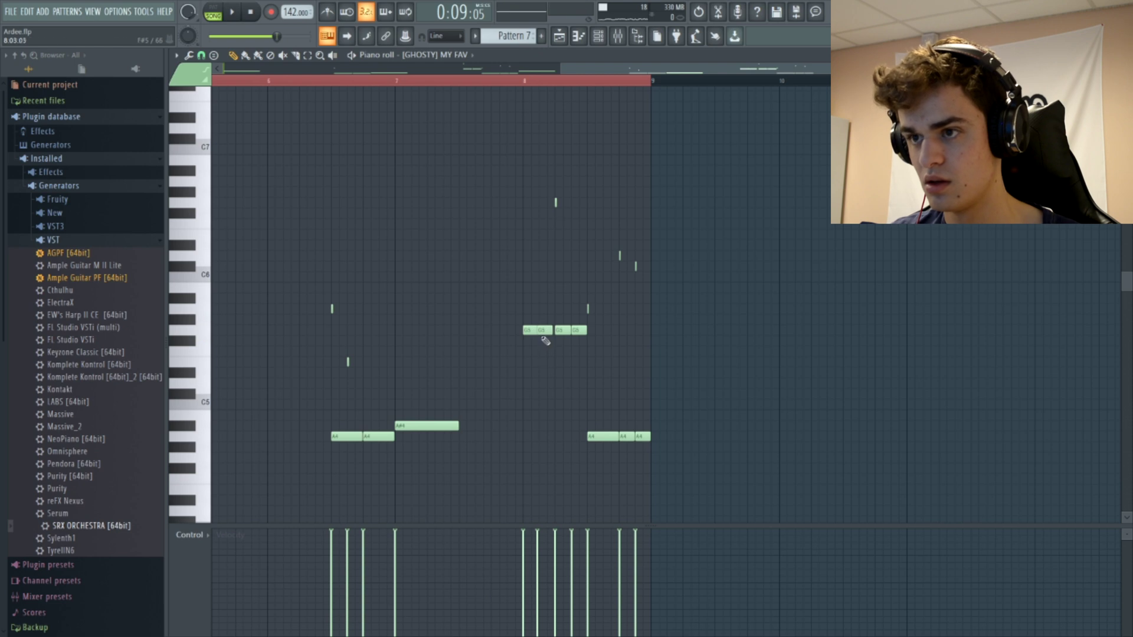
Try a short G5 note for [GHOSTY] WHITEBOY WASTED just before bar 8 of Pattern 7
left_click(469, 54)
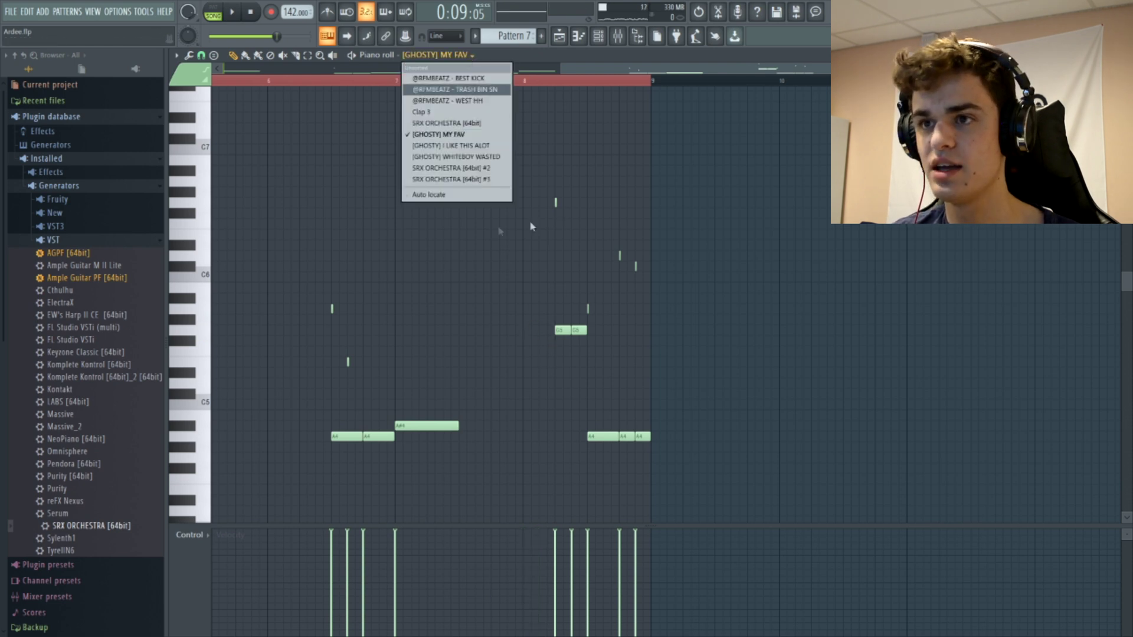
left_click(486, 157)
left_click(496, 268)
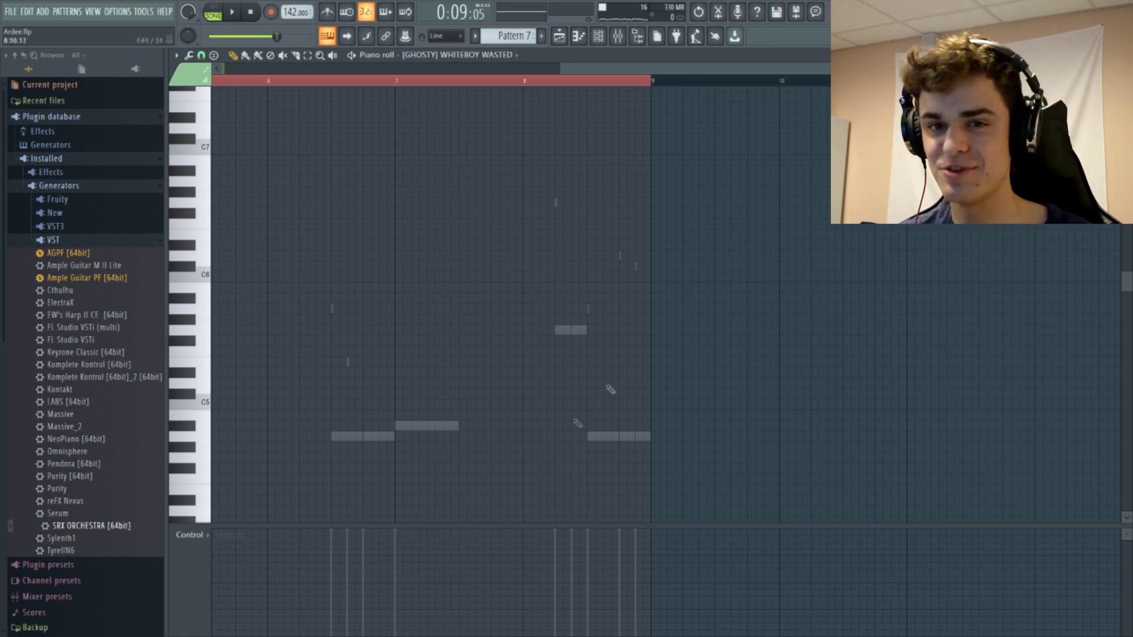
left_click(517, 329)
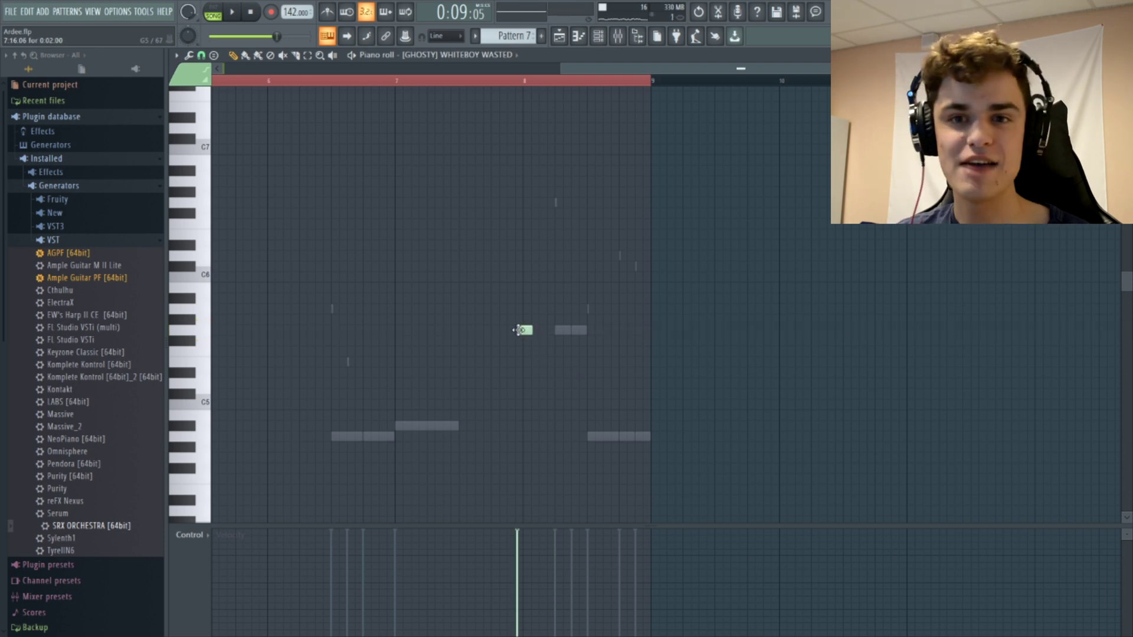
Adjust the [GHOSTY] WHITEBOY WASTED channel's volume in the channel rack
left_click(598, 45)
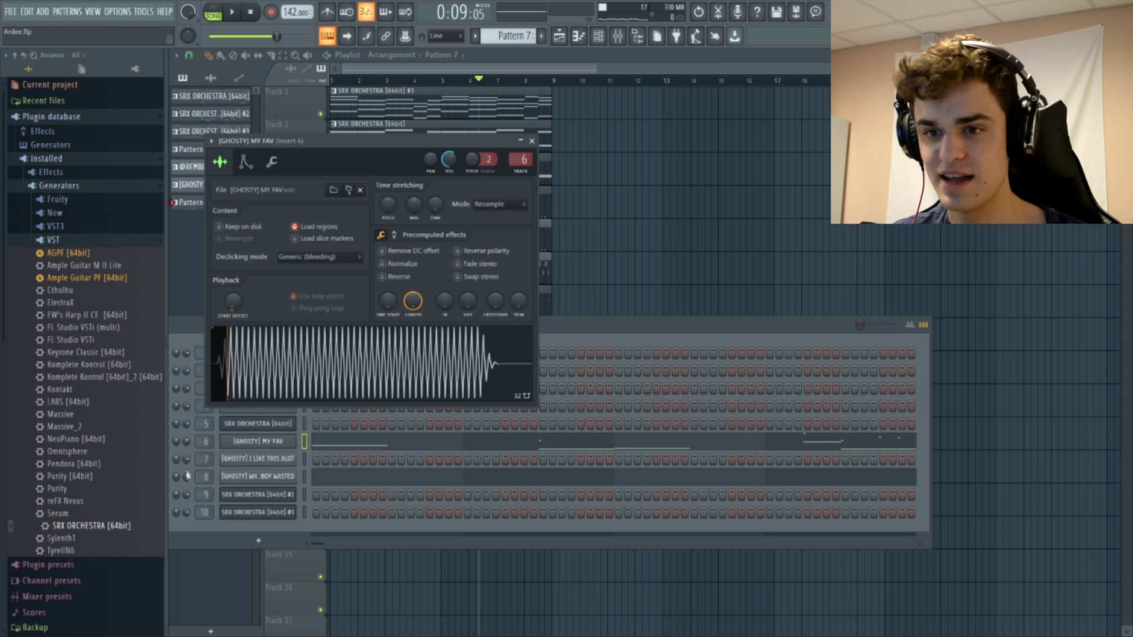
left_click(186, 475)
left_click(578, 38)
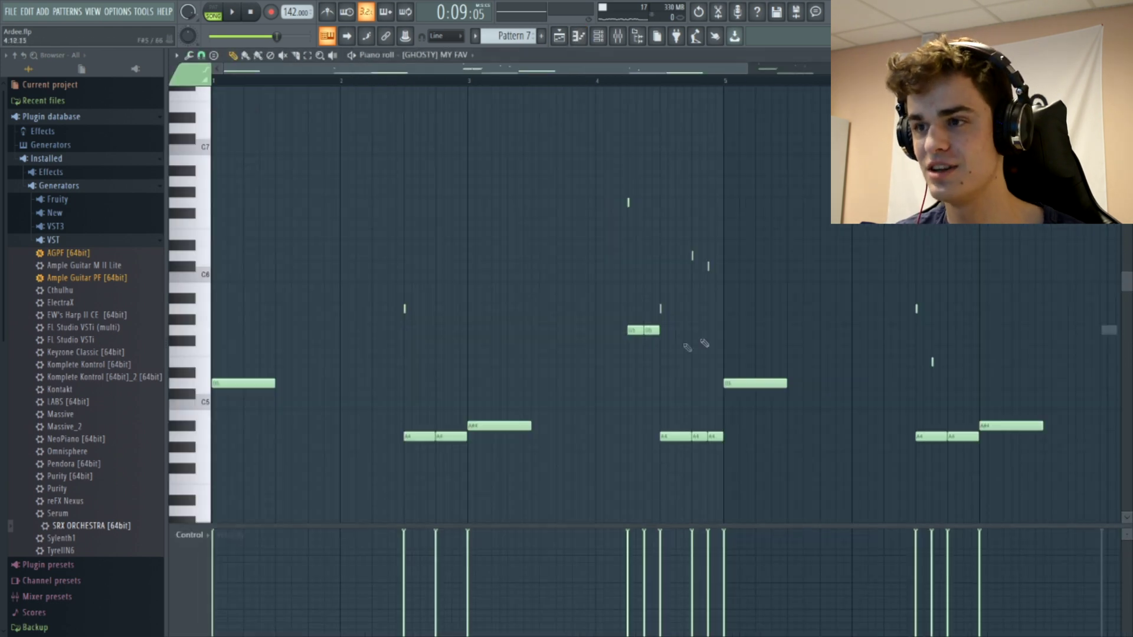
Replace the G5 [GHOSTY] WHITEBOY WASTED note with a short G4 note an eighth note into bar 8
left_click_drag(580, 72, 918, 72)
left_click(458, 56)
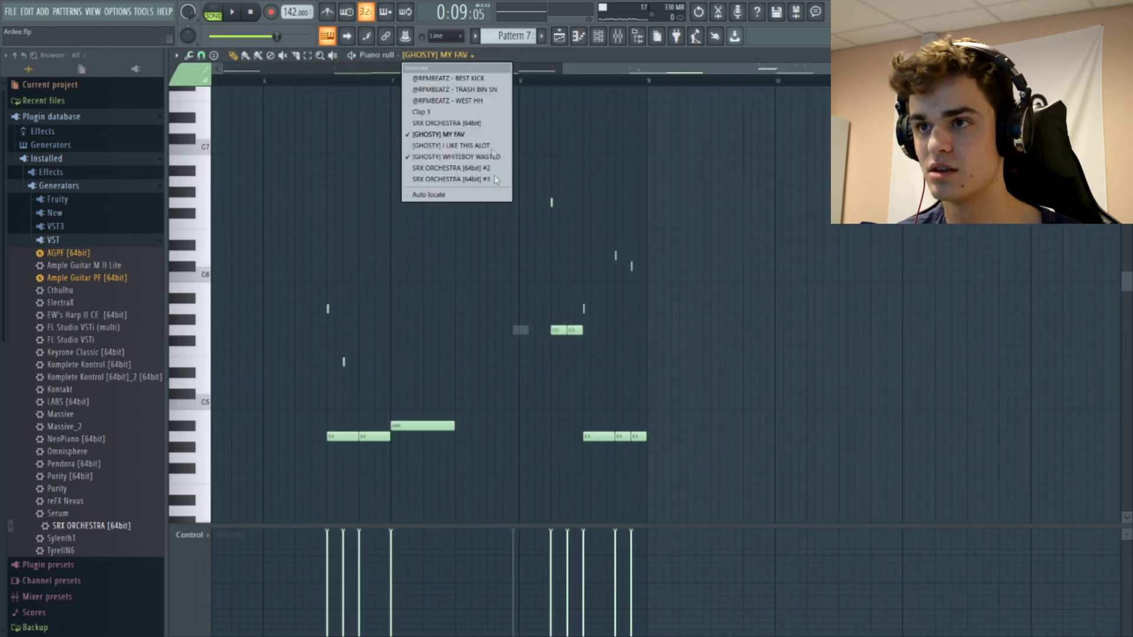
left_click(456, 156)
key("space")
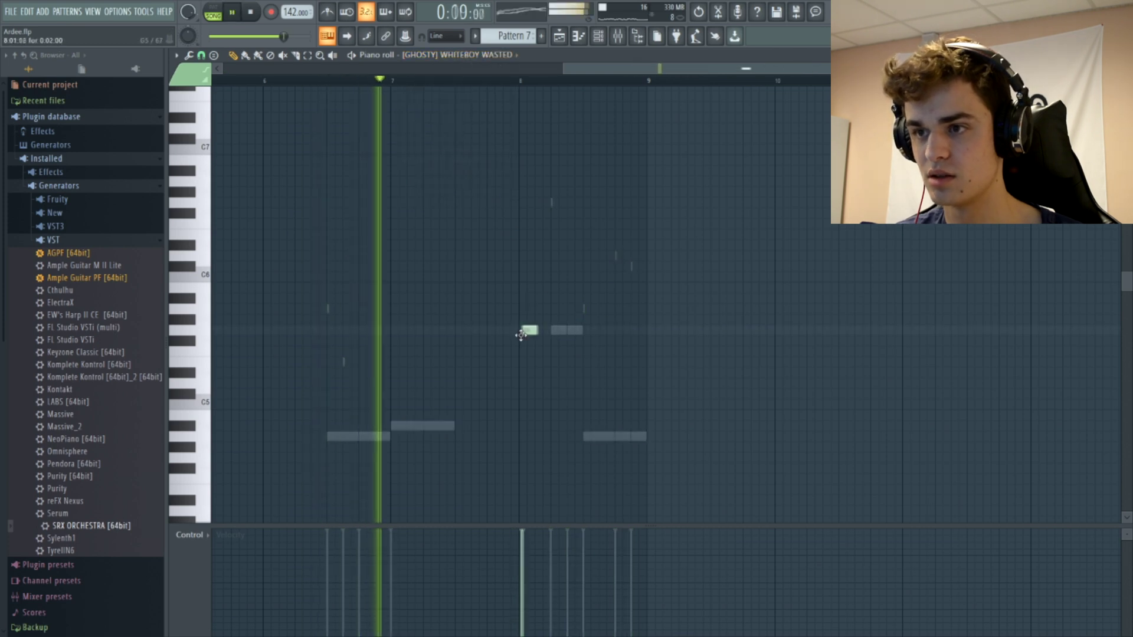
right_click(522, 331)
key("space")
left_click_drag(505, 439, 533, 468)
key("space")
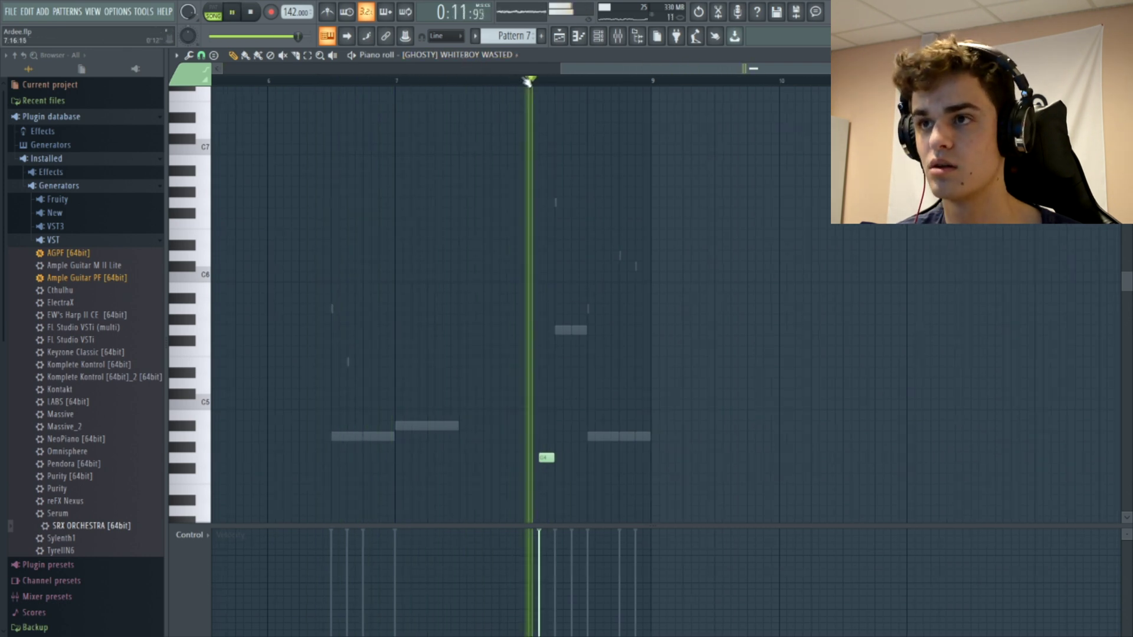
Play back both [GHOSTY] parts around bar 8, and add an eighth-note A4 for [GHOSTY] WHITEBOY WASTED at 8.09.00
left_click(500, 55)
left_click(479, 157)
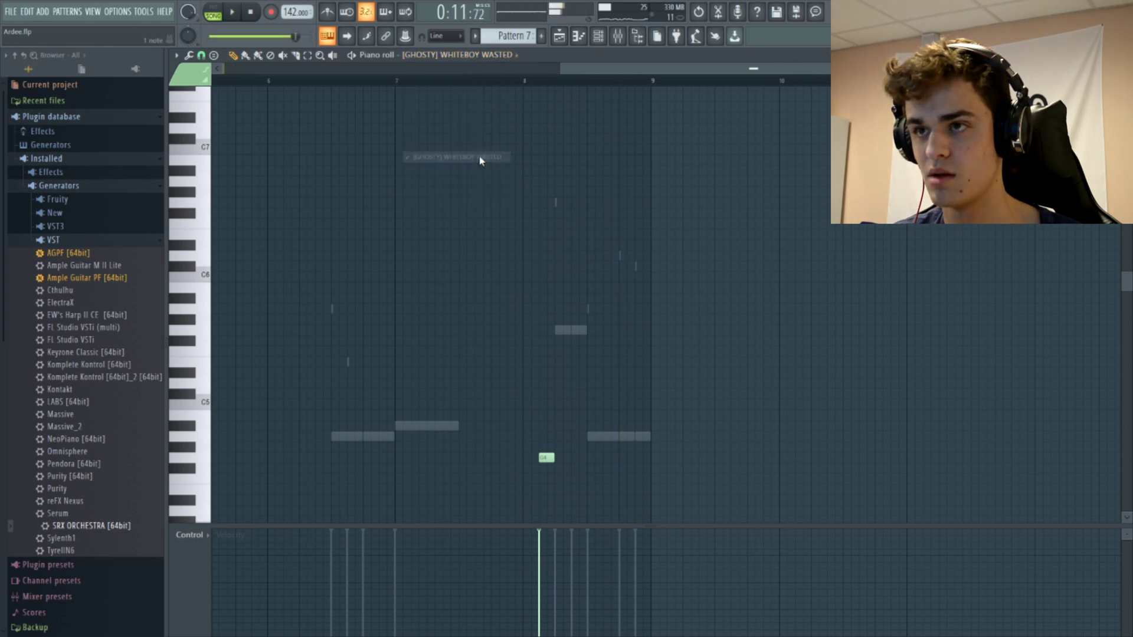
left_click(476, 55)
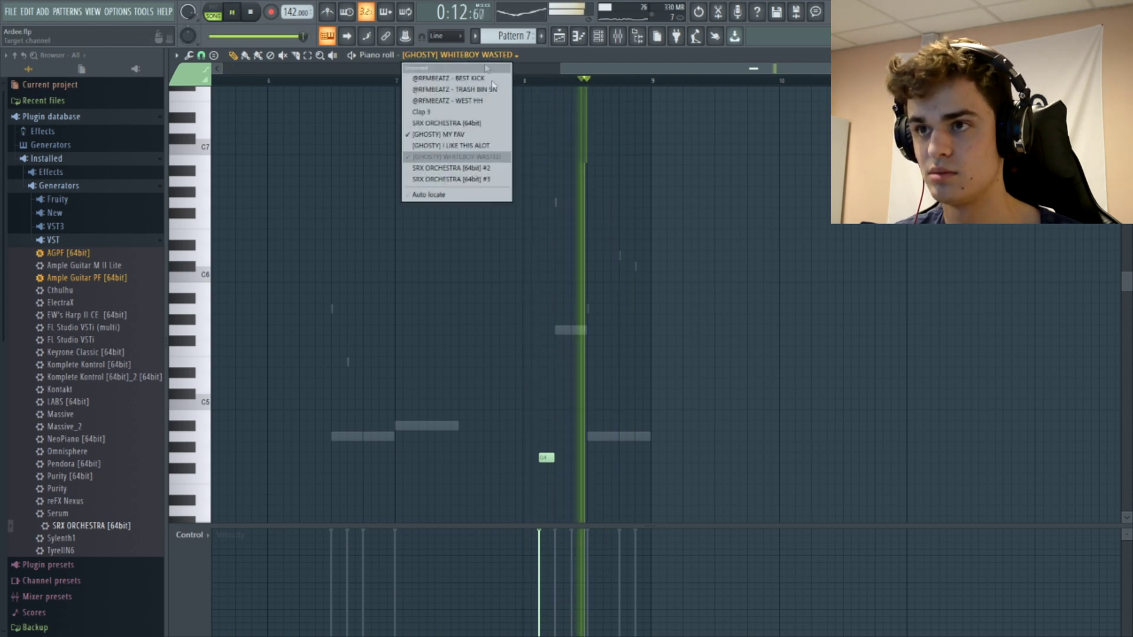
left_click(476, 136)
key("space")
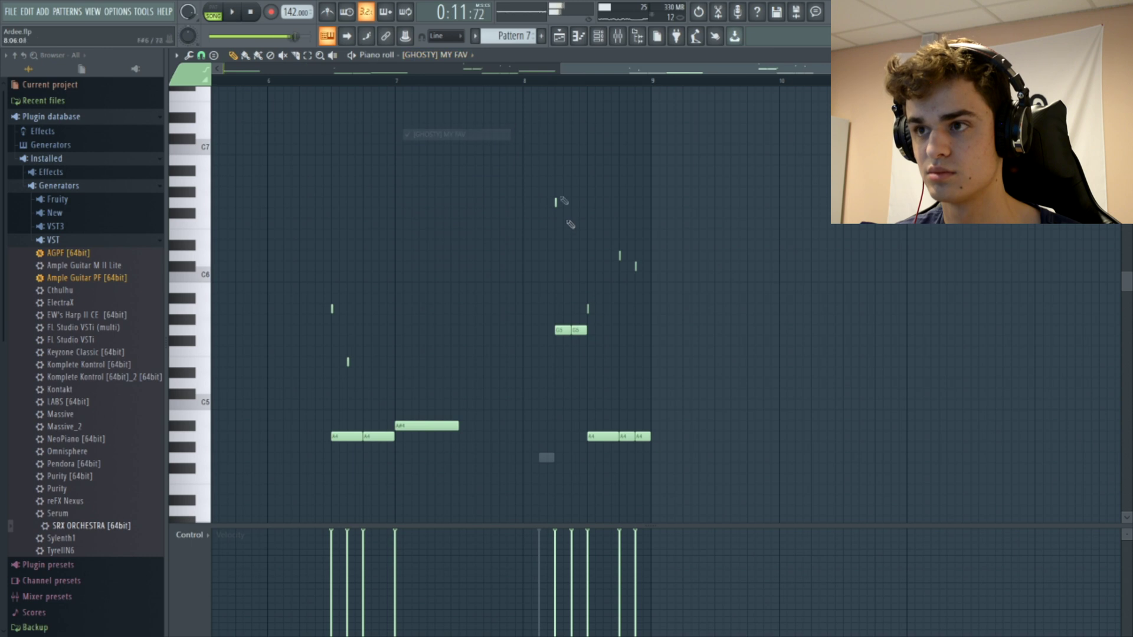
key("space")
left_click(440, 55)
left_click(479, 158)
key("space")
key("space")
key("space")
left_click_drag(585, 458, 586, 429)
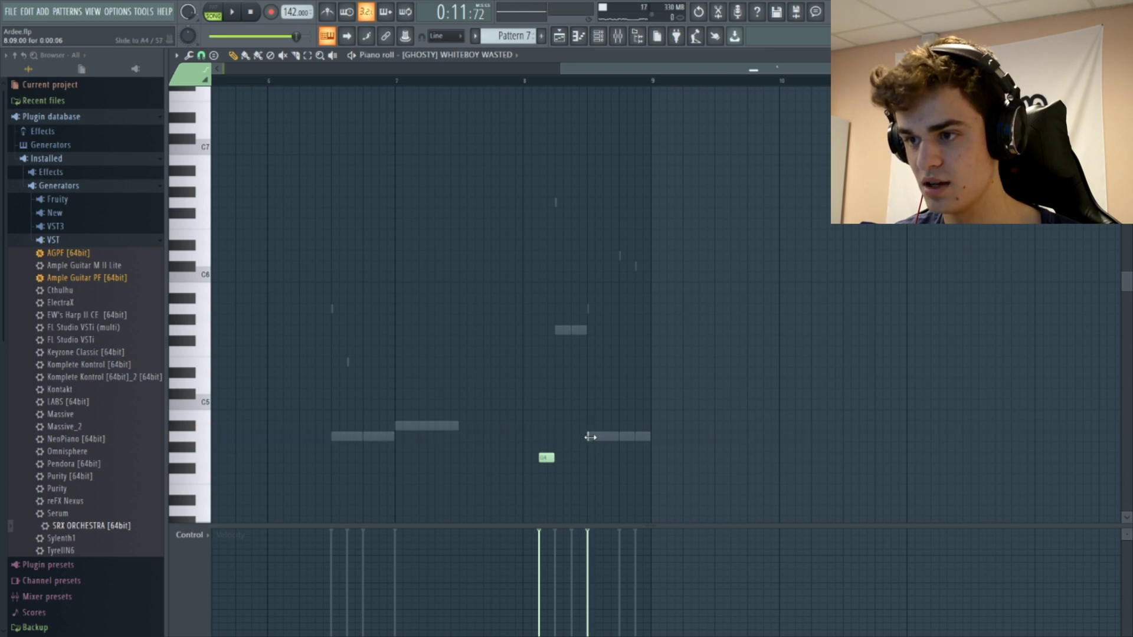
left_click(598, 437)
Remove the A4 note at 8.09.00 from the [GHOSTY] MY FAV part
left_click(493, 54)
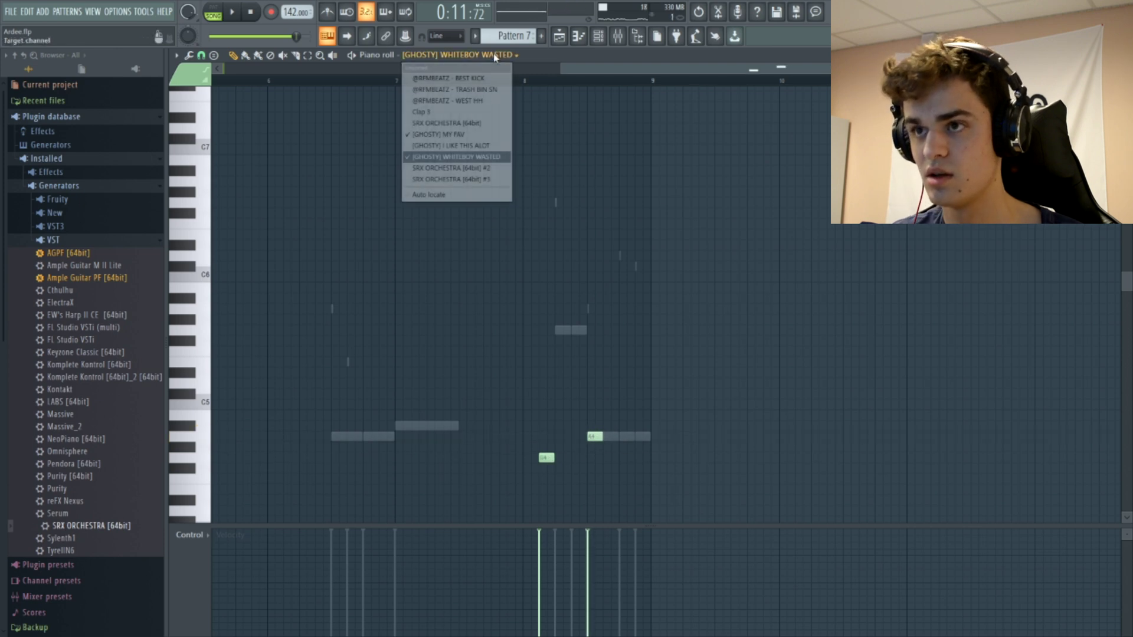
left_click(457, 137)
key("space")
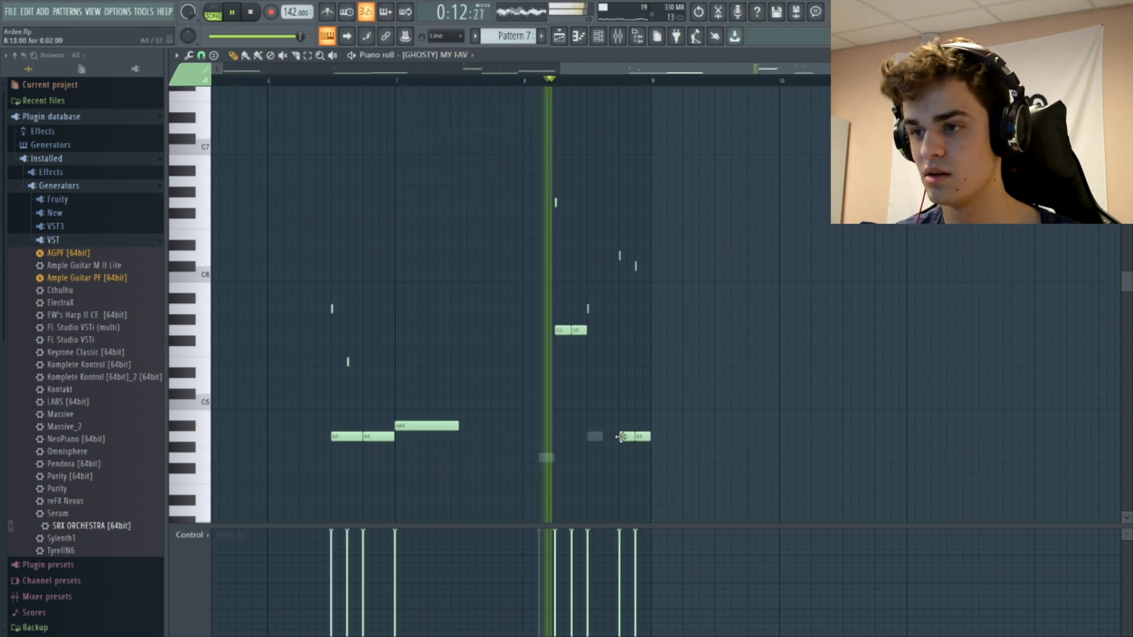
Move the [GHOSTY] WHITEBOY WASTED G4 note to the start of bar 8, and lengthen both its notes to a quarter note
left_click(468, 54)
left_click(475, 157)
key("space")
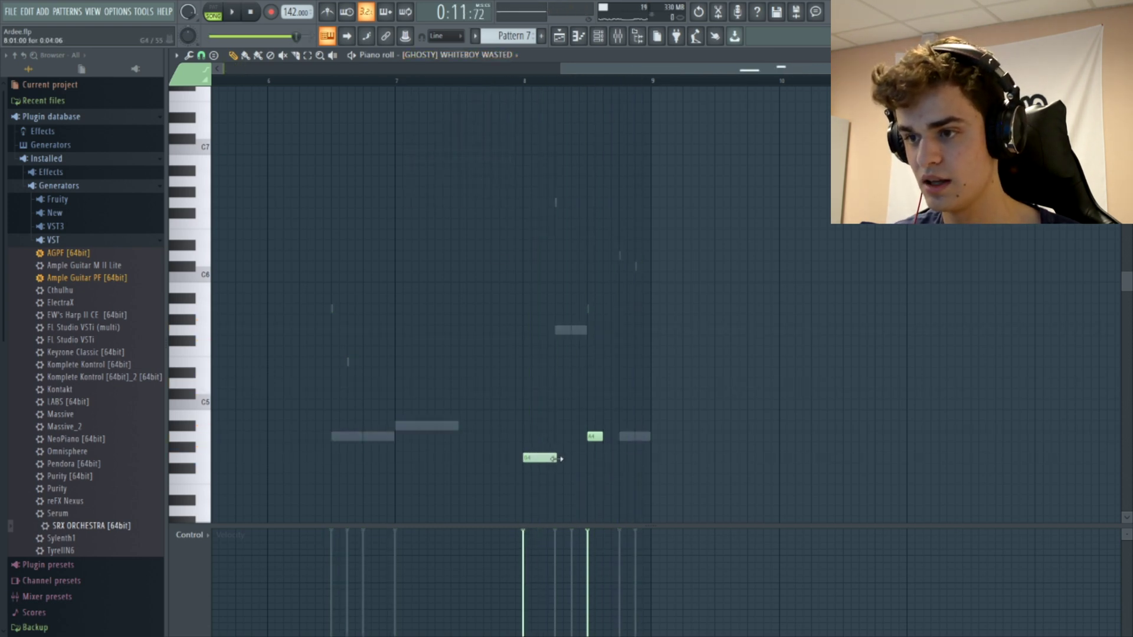
key("space")
left_click(589, 437)
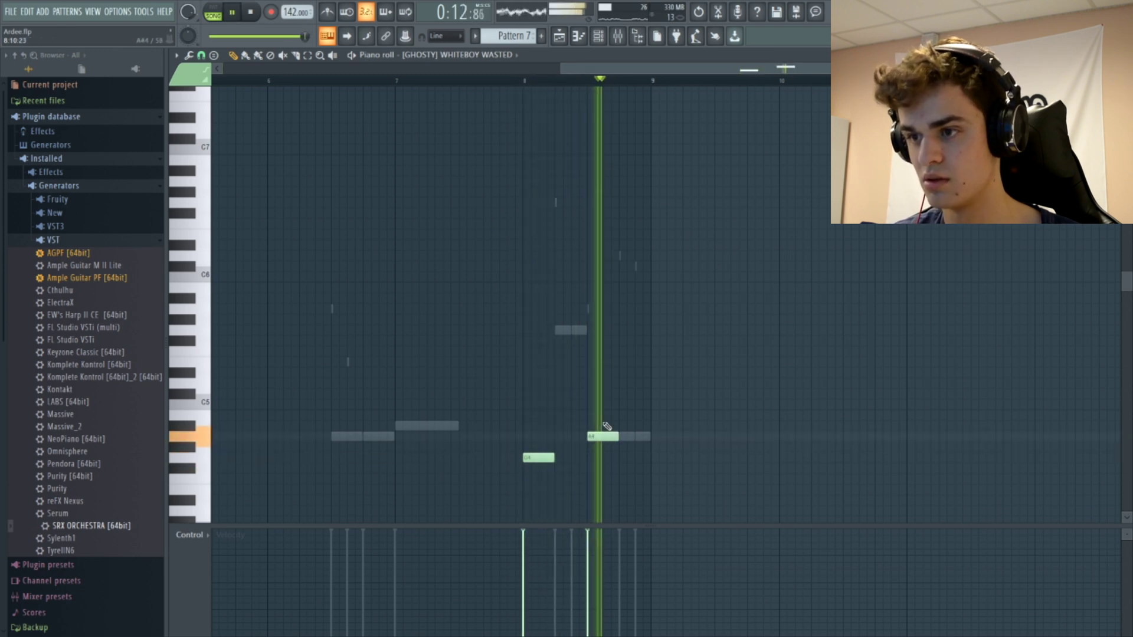
key("space")
key("space")
Raise the [GHOSTY] MY FAV slide at 8.05.00 to A#6 and add an A6 slide an eighth note after it
left_click(477, 54)
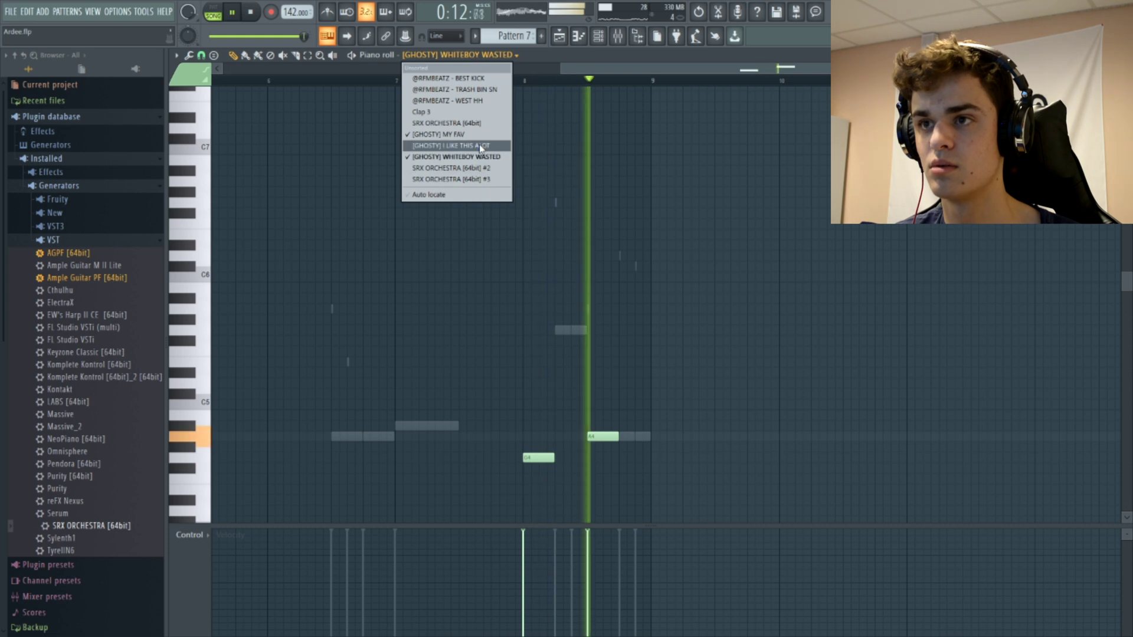
left_click(479, 142)
key("space")
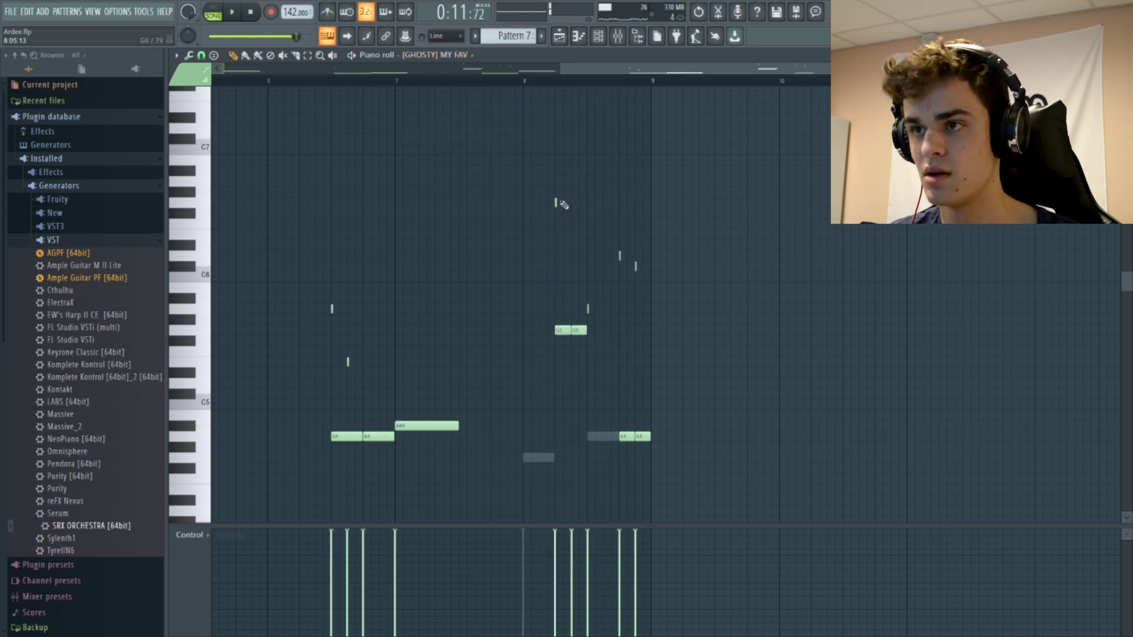
mouse_move(555, 203)
left_mouse_down()
mouse_move(546, 169)
mouse_move(550, 204)
left_mouse_up()
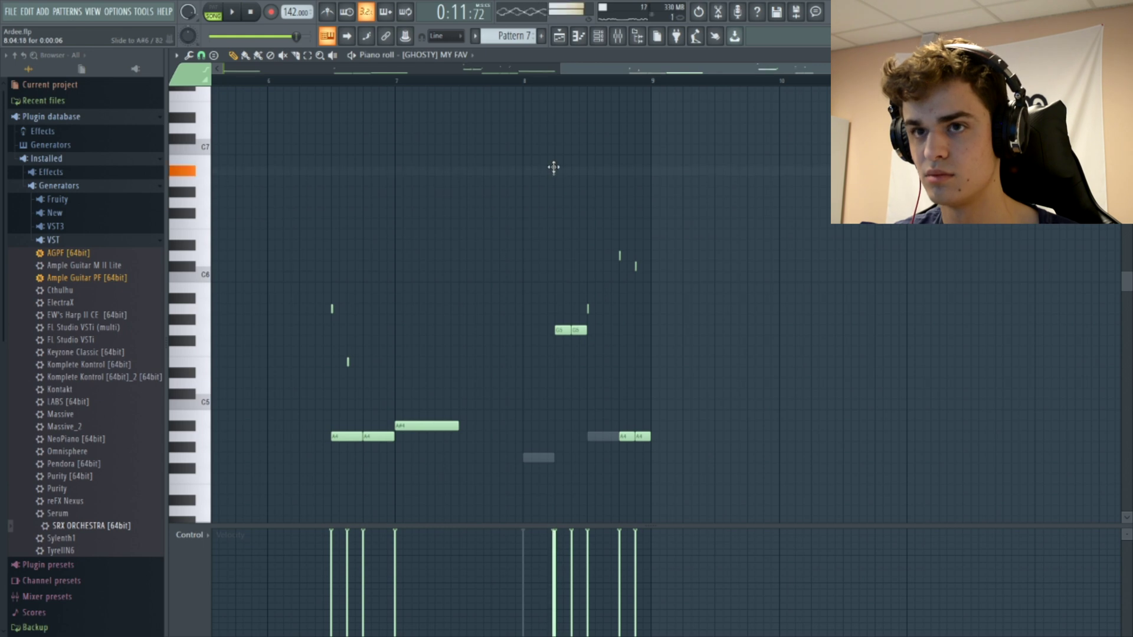
key("space")
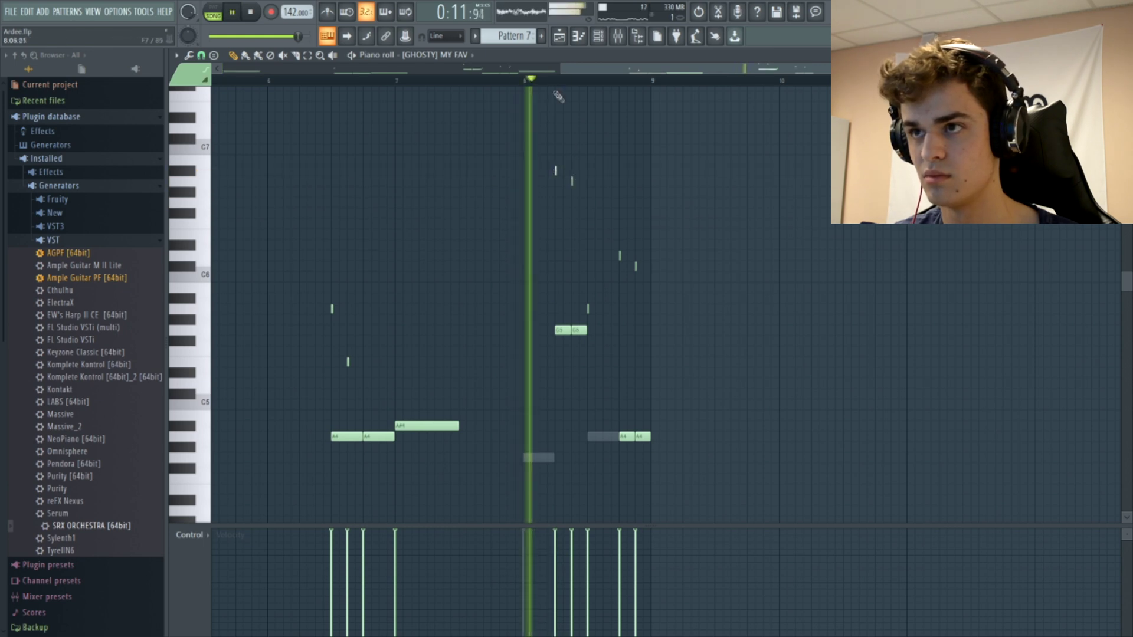
Play back bar 8 and remove the A5 slide at 8.09.00 from the [GHOSTY] MY FAV part
key("space")
key("space")
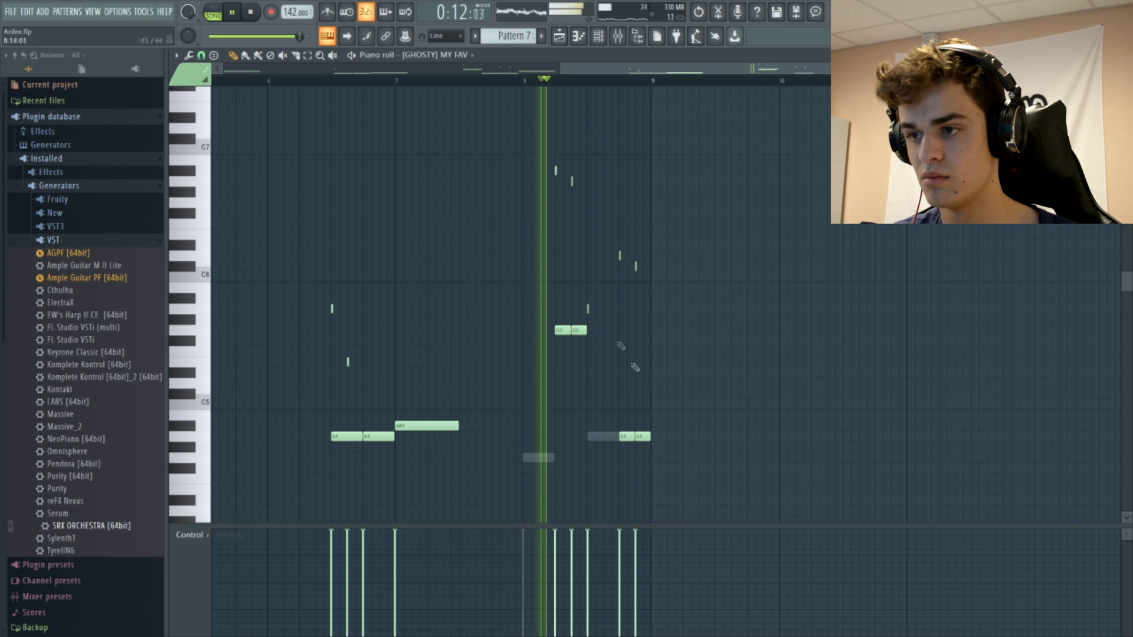
key("space")
key("space")
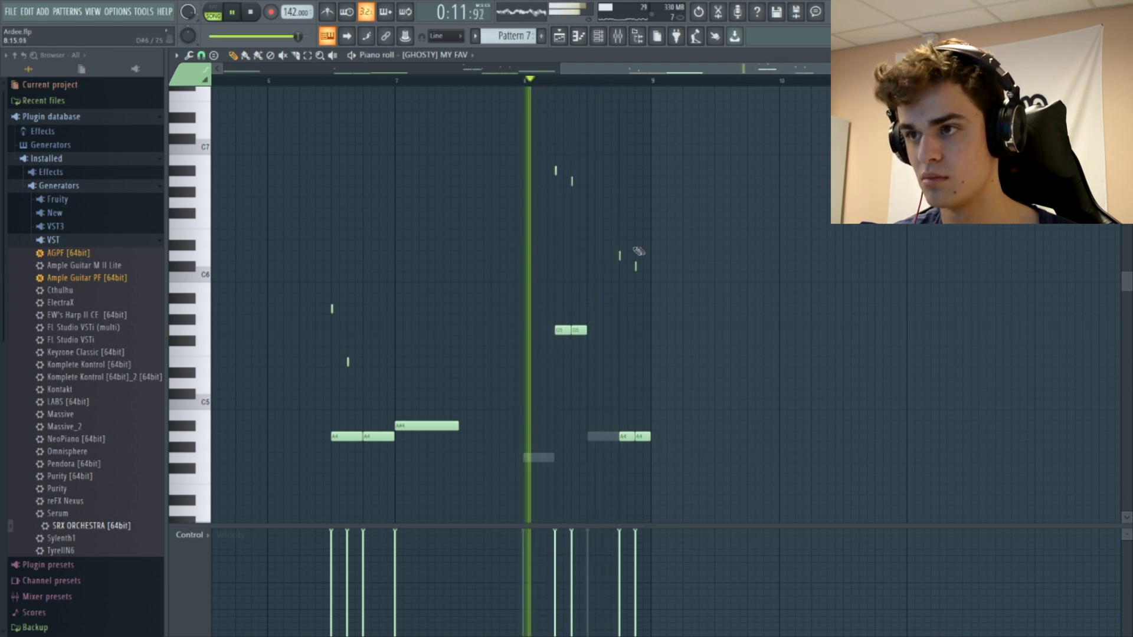
Raise the [GHOSTY] MY FAV slide at 8.13.00 to F6, and replace the final slide with one on E6
left_click_drag(619, 256, 608, 213)
key("space")
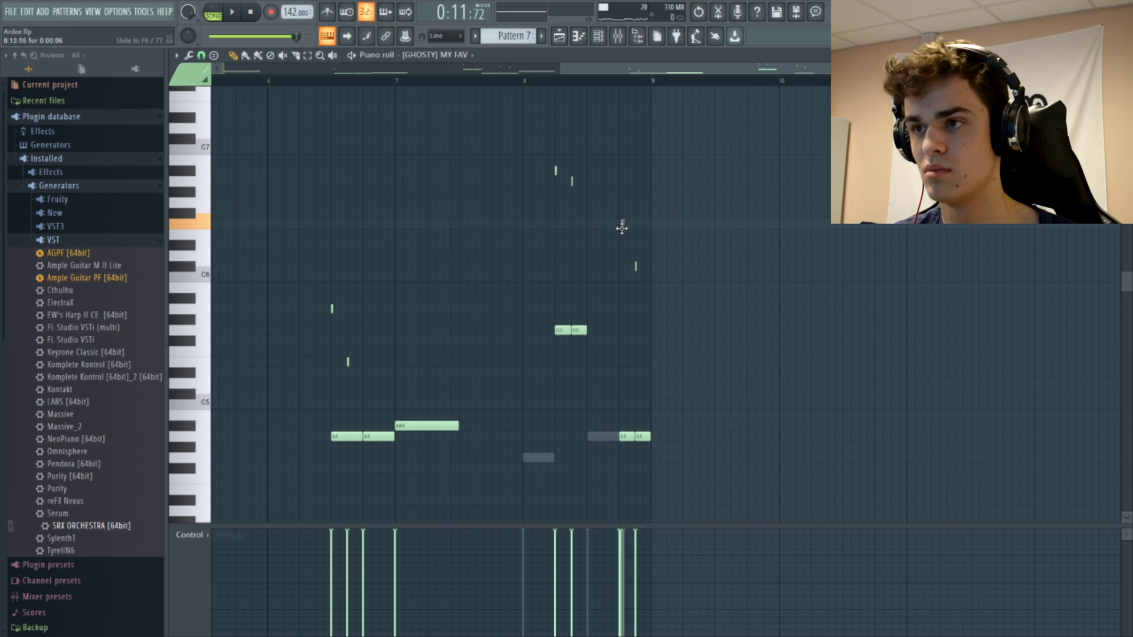
left_click_drag(634, 228, 636, 235)
key("space")
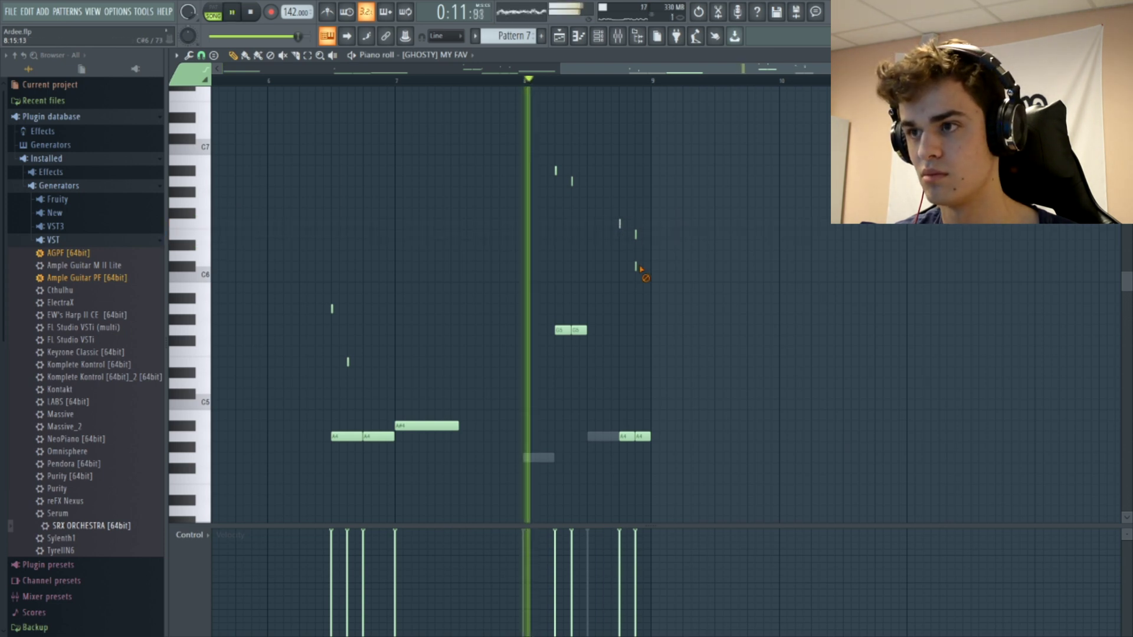
Set the [GHOSTY] WHITEBOY WASTED channel's volume to 48% and play back the change
key("F6")
key("space")
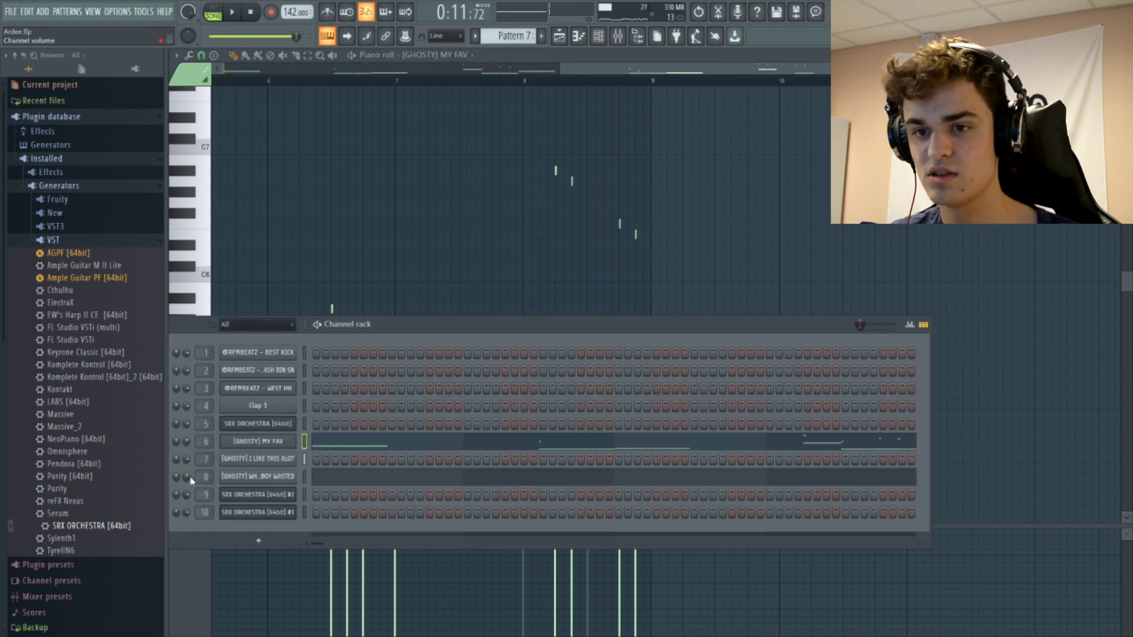
key("space")
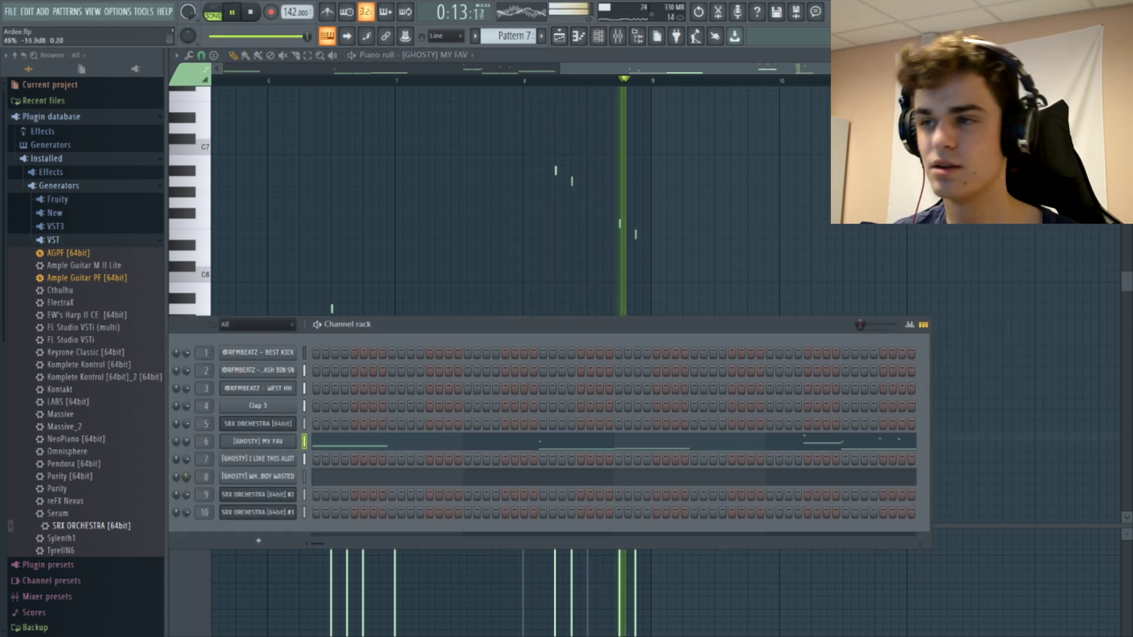
key("F6")
key("space")
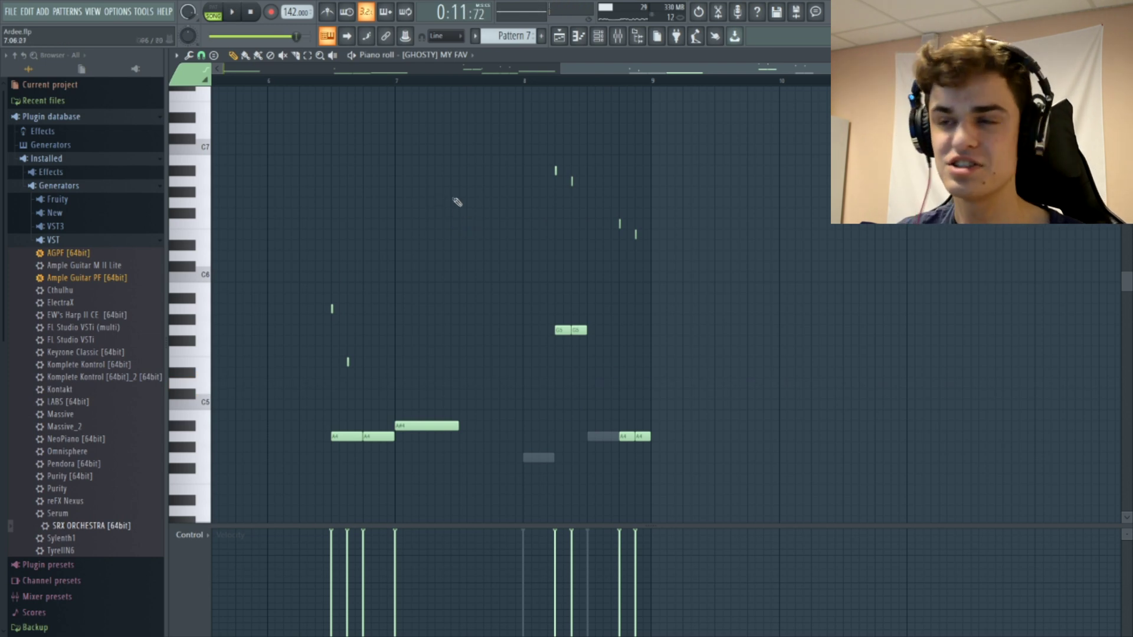
key("space")
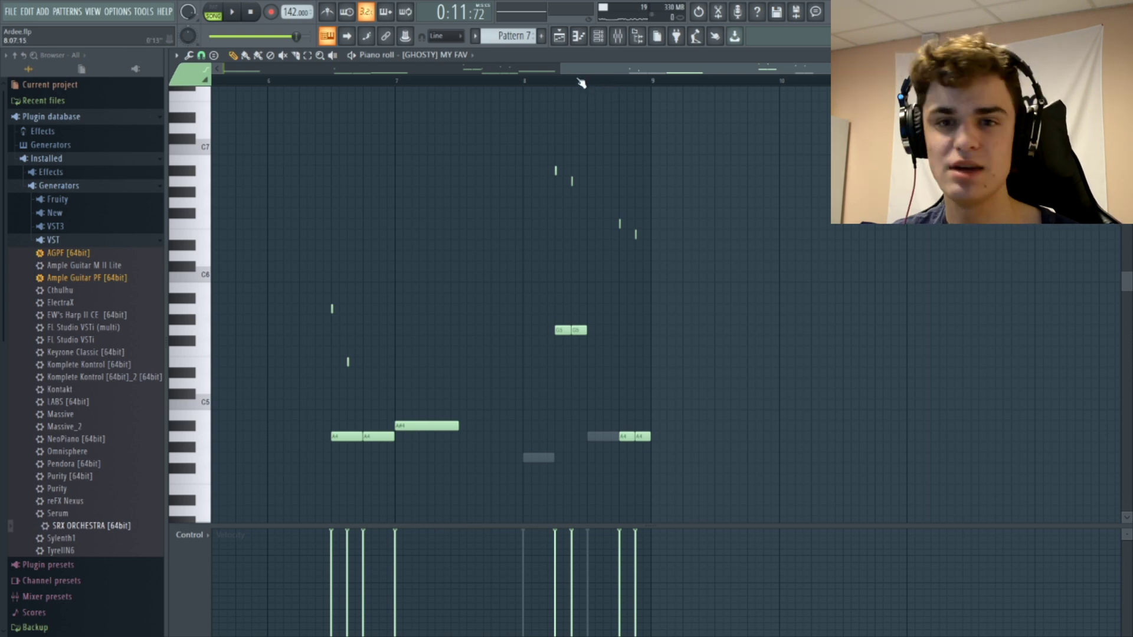
left_click(565, 41)
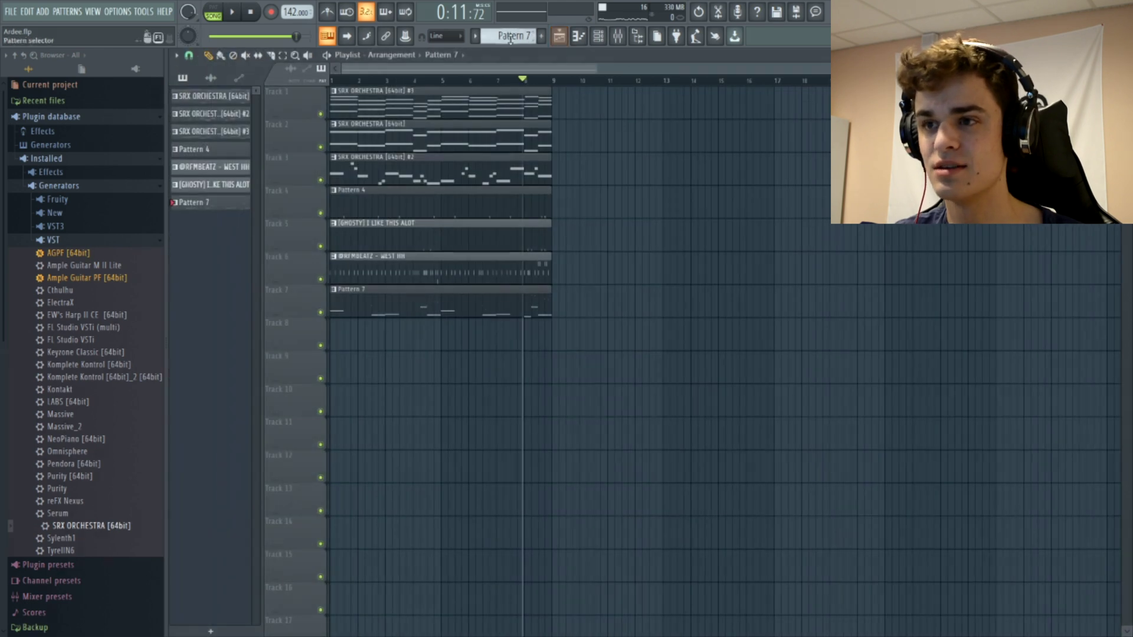
left_click(341, 339)
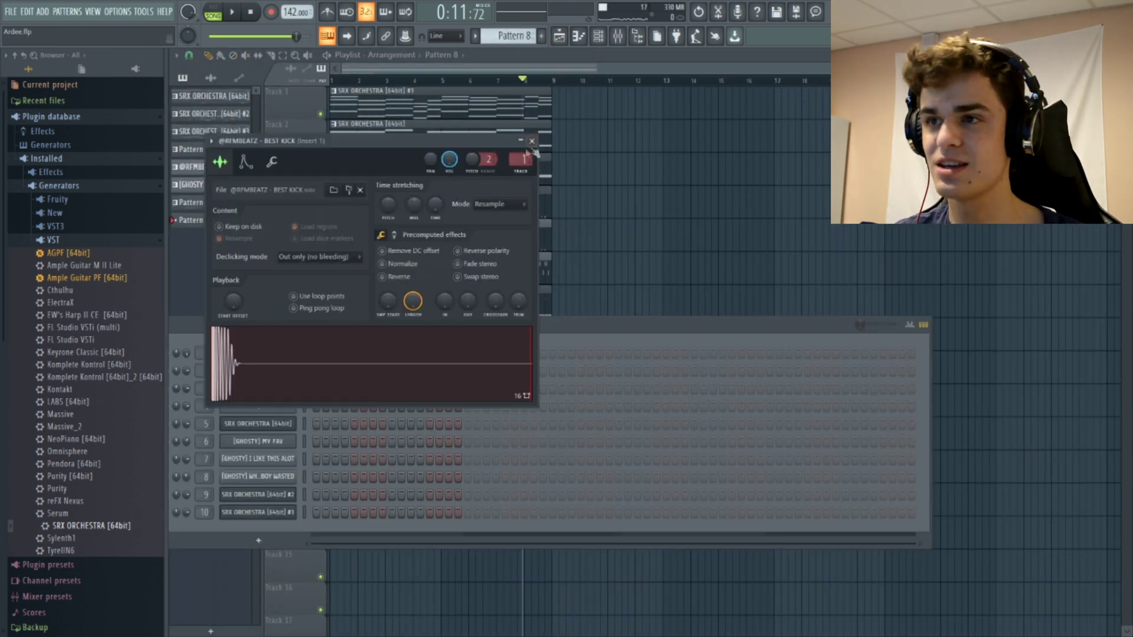
left_click(532, 142)
left_click(576, 37)
key("space")
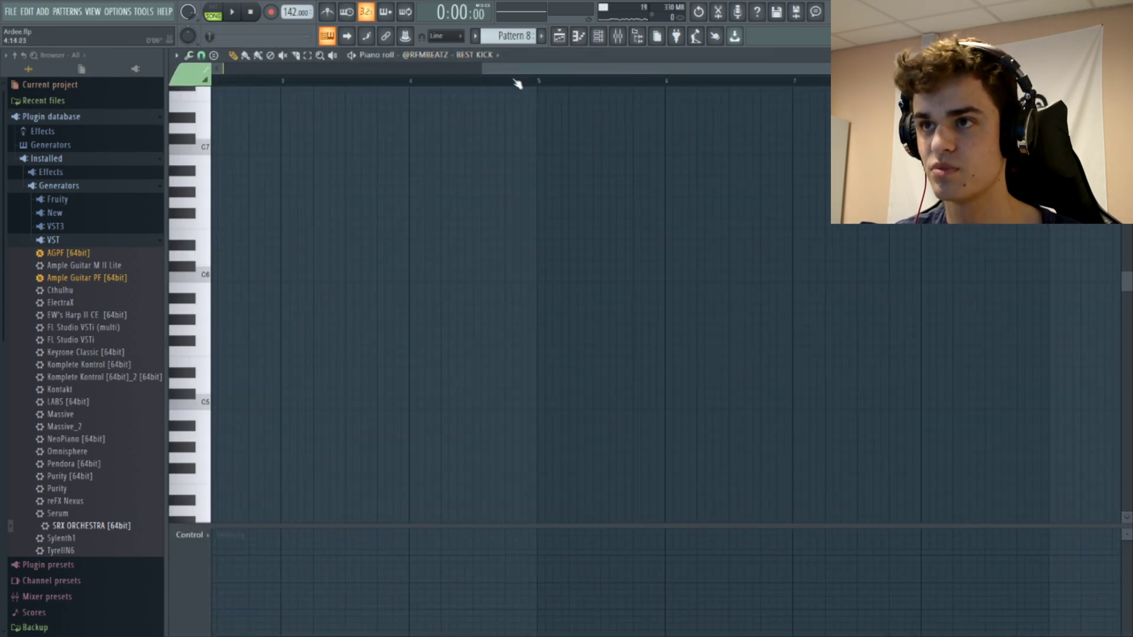
left_click_drag(257, 425, 196, 400)
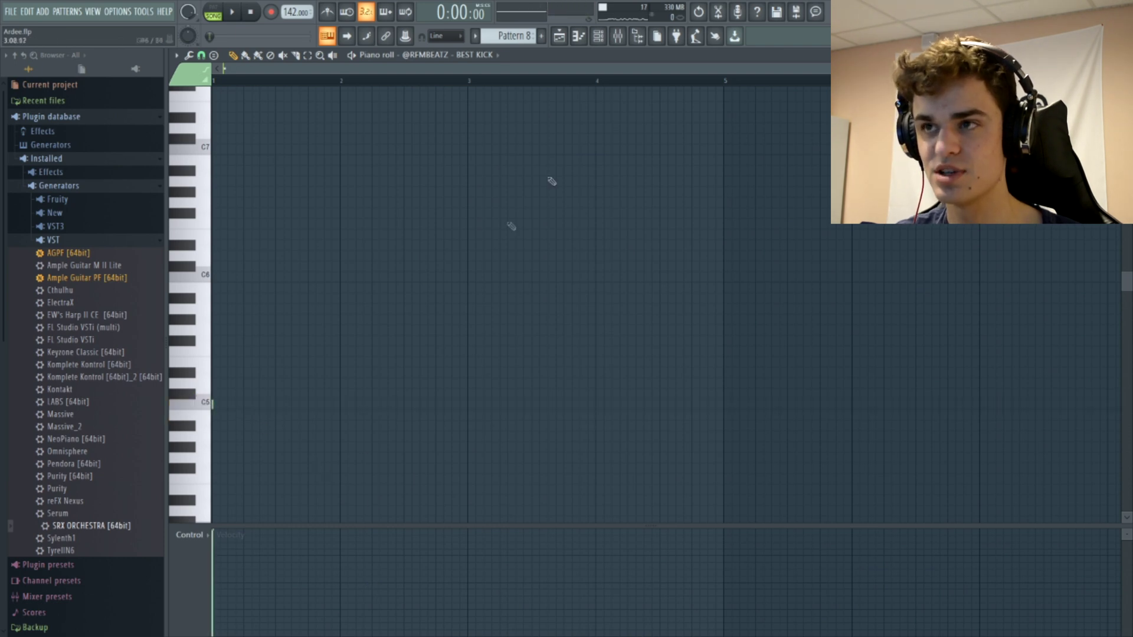
Add Fruity Soft Clipper to effect slot 9 of the Master mixer track
left_click(619, 37)
left_click(1046, 246)
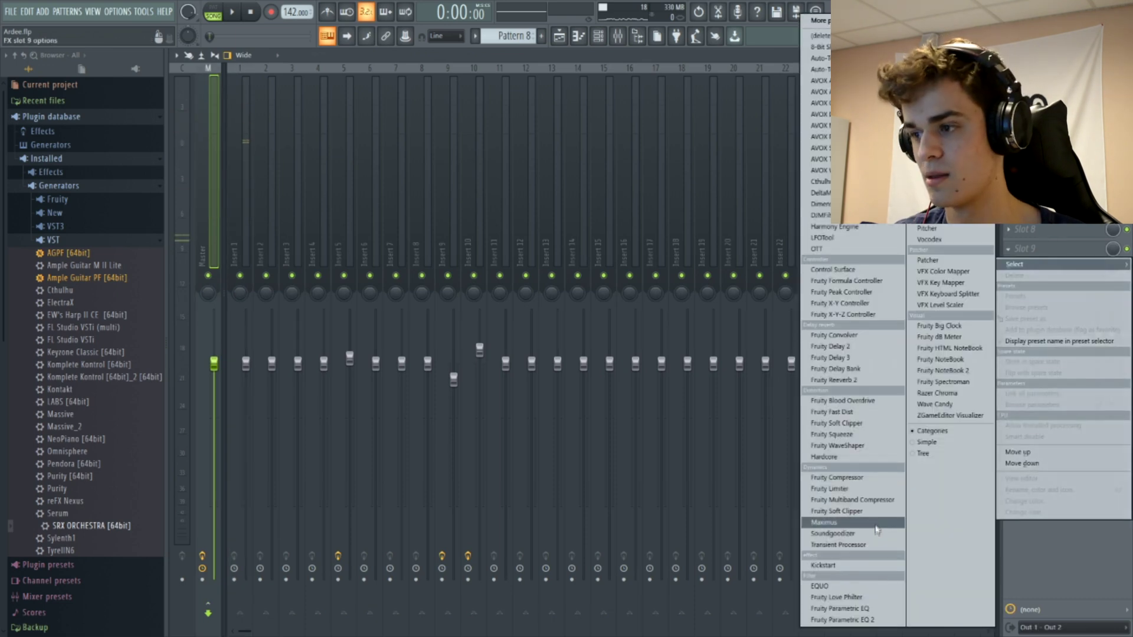
left_click(838, 510)
left_click(559, 36)
left_click(578, 36)
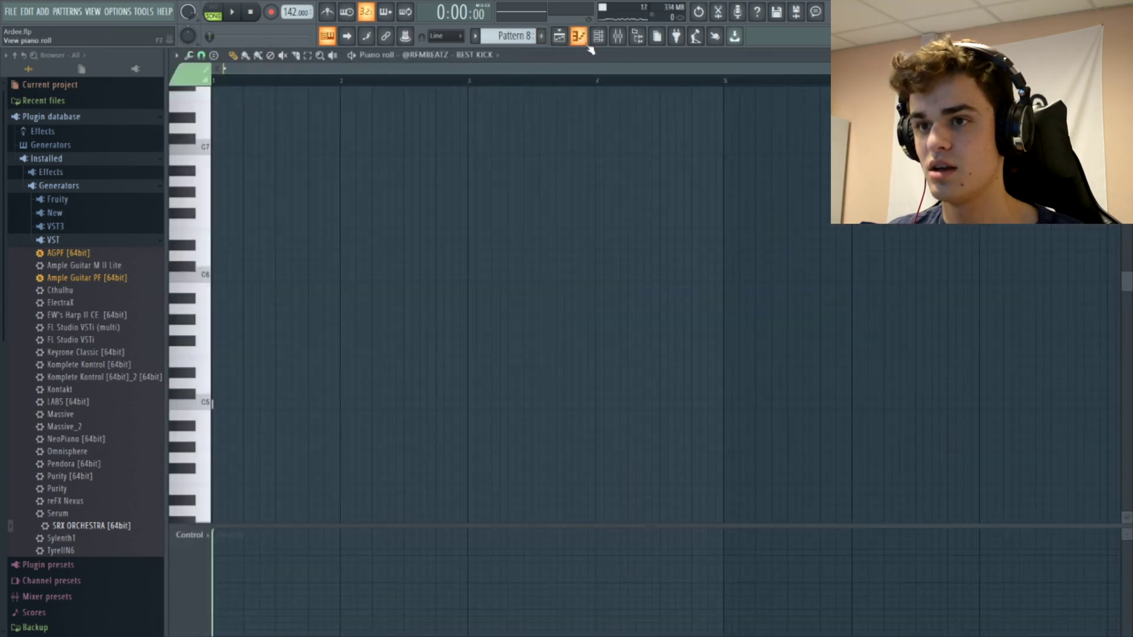
key("space")
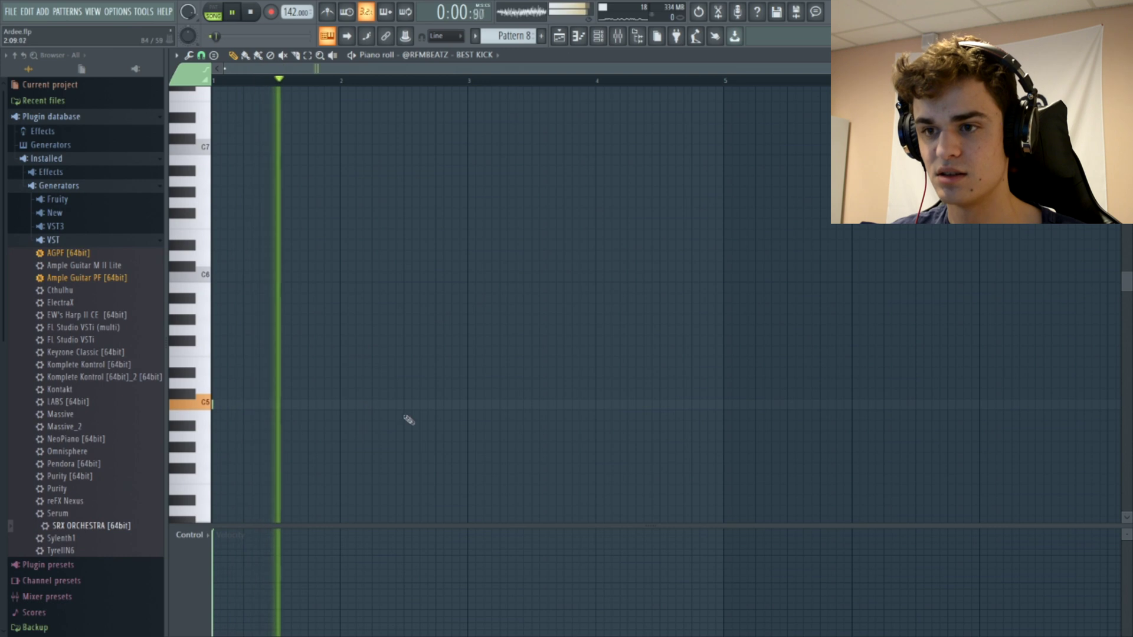
left_click(499, 403)
key("space")
left_click_drag(462, 410, 468, 405)
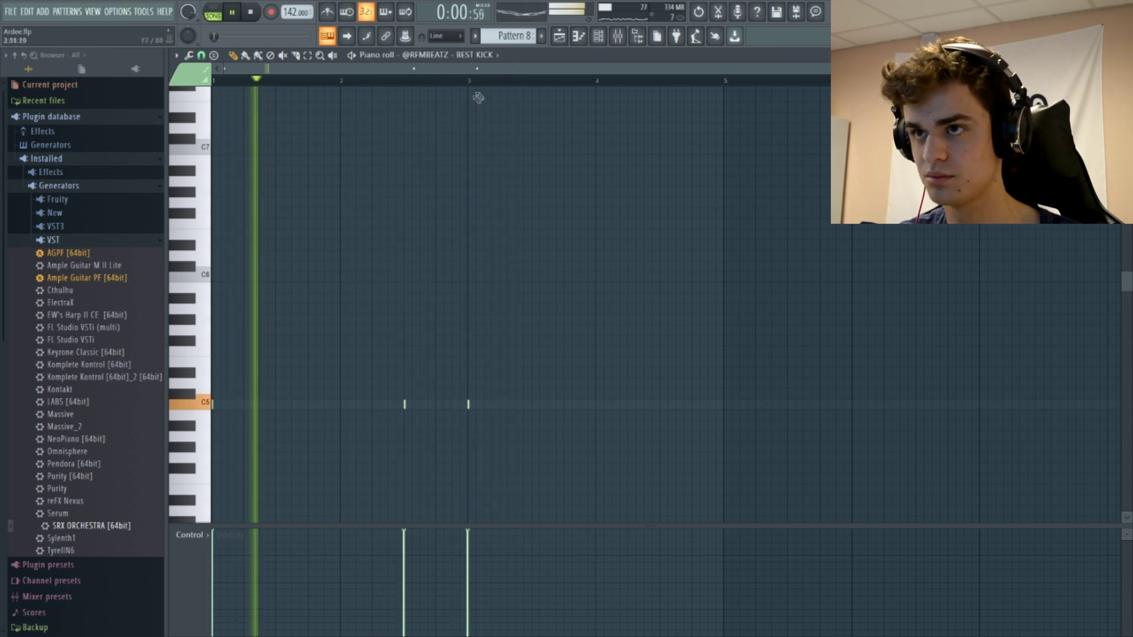
Add C5 kick notes at 2.15.00, 4.05.00 and 4.09.00
left_click(448, 404)
left_click_drag(449, 410, 452, 407)
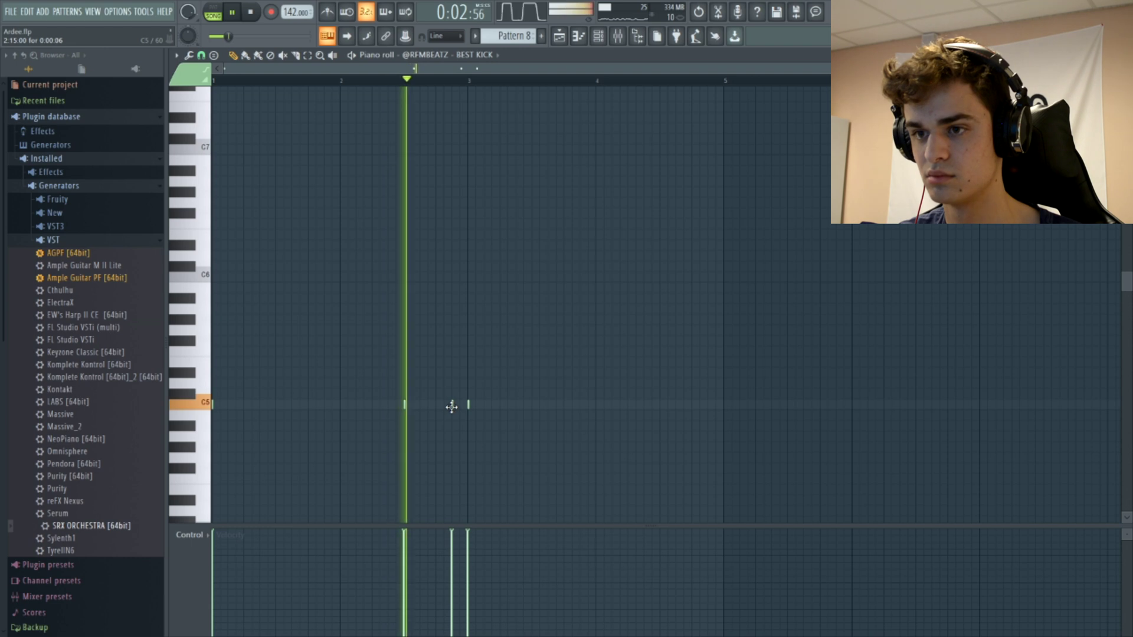
left_click(628, 405)
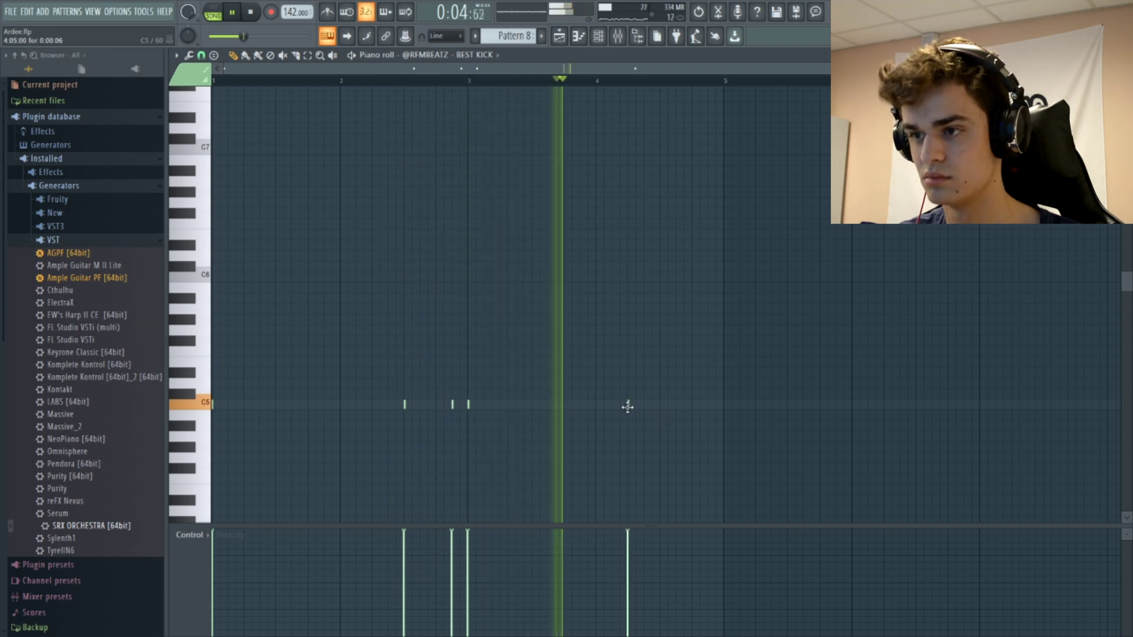
left_click(660, 405)
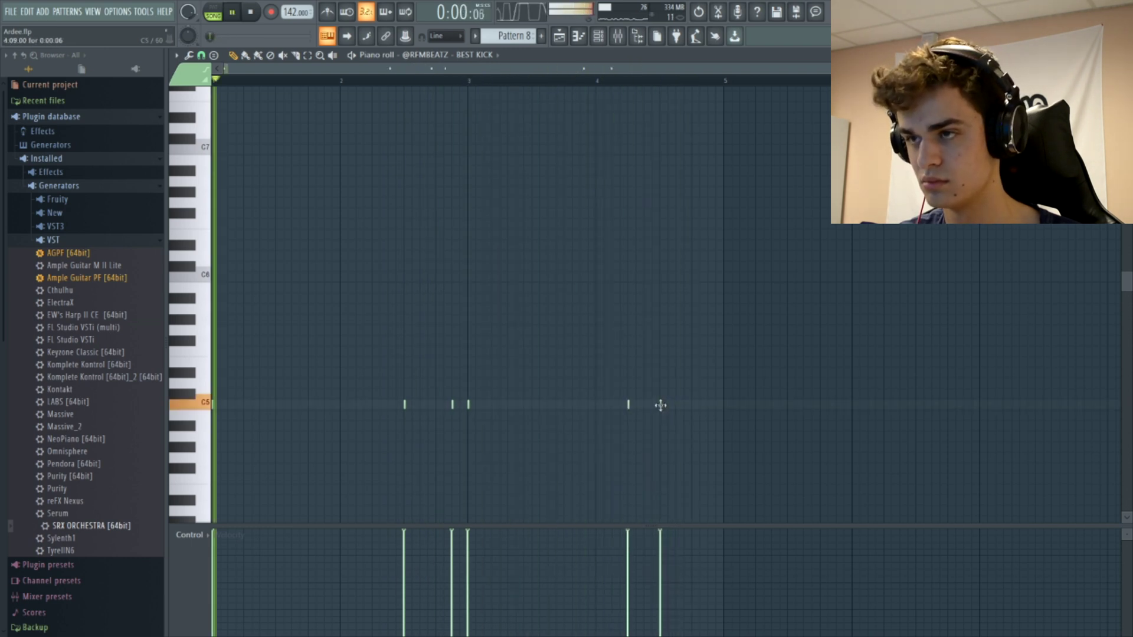
Duplicate the four-bar kick pattern into bars 5 to 8
key("ctrl+b")
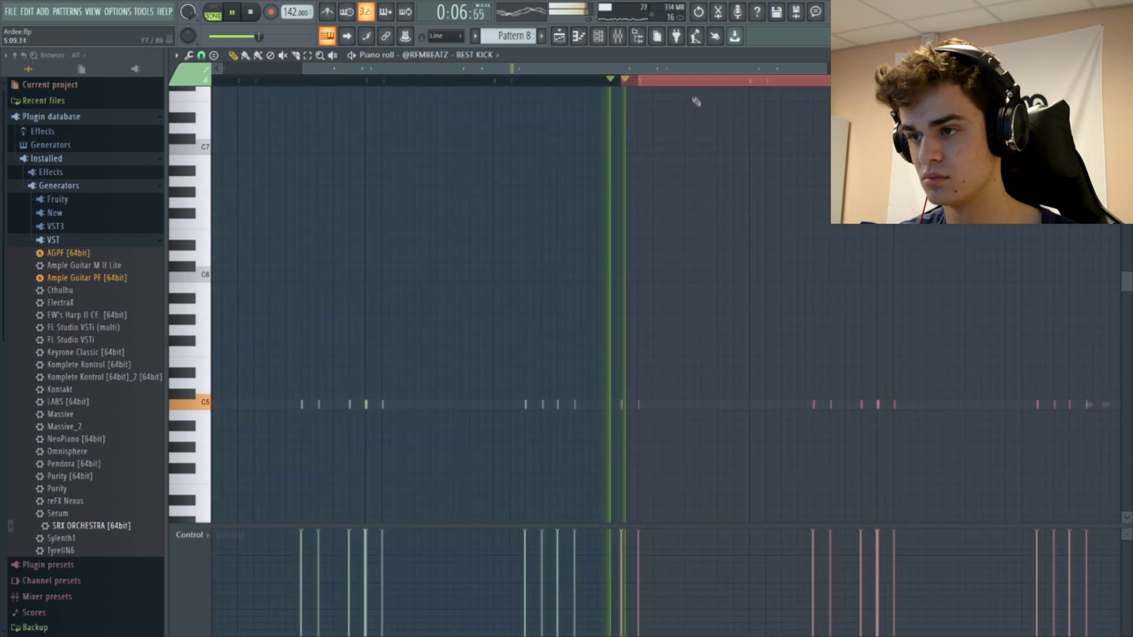
left_click(647, 66)
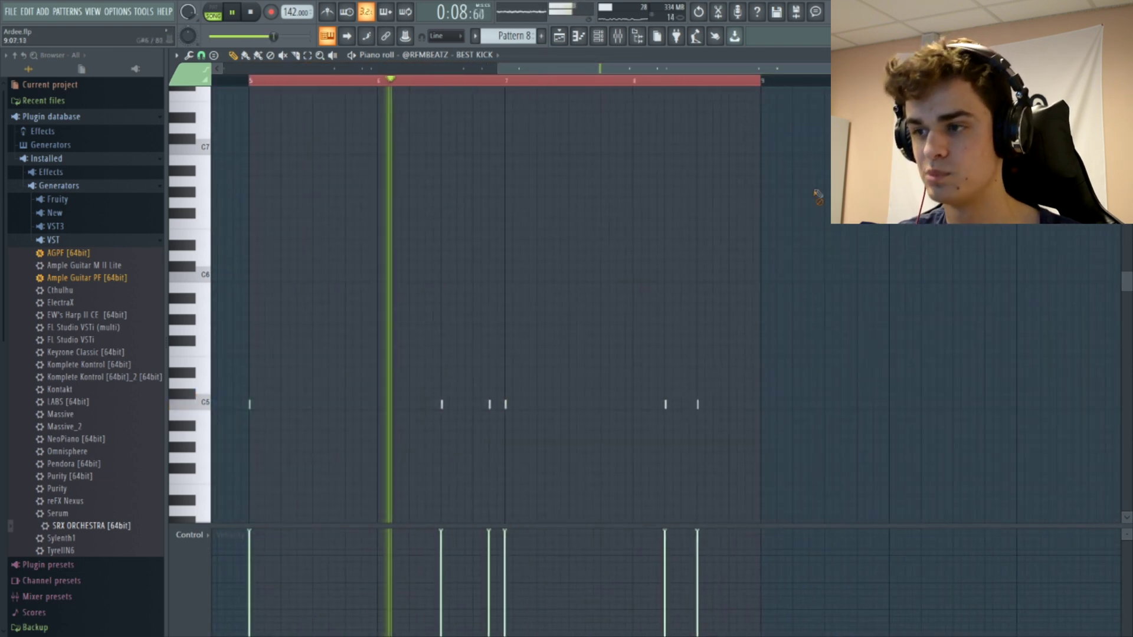
Replace the kick at 8.05.00 with one at the start of bar 8, and move the 6.15.00 kick to 6.11.00
right_click(663, 405)
left_click(632, 405)
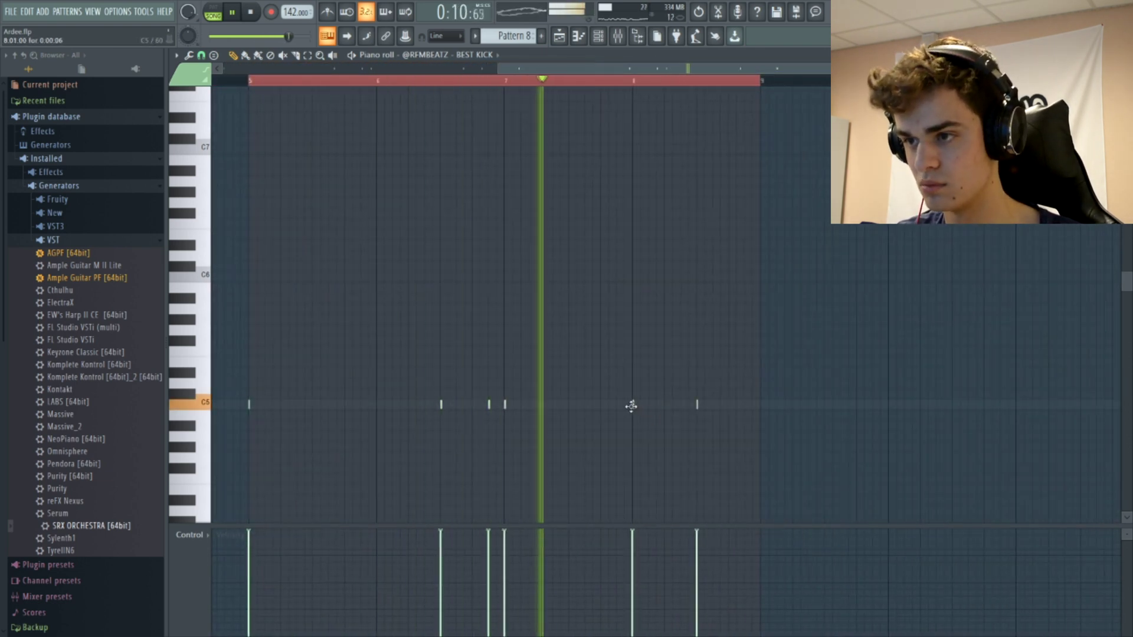
left_click_drag(489, 405, 456, 410)
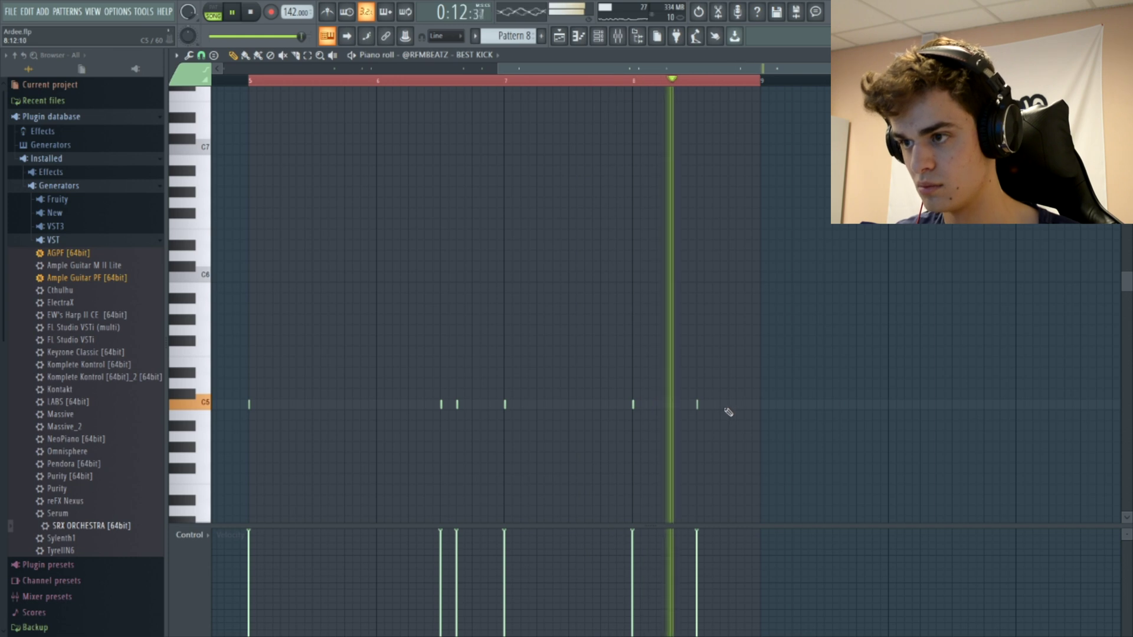
Add a C5 kick note at 8.07.00 in Pattern 8 and check it in playback
key("space")
left_click(681, 405)
key("space")
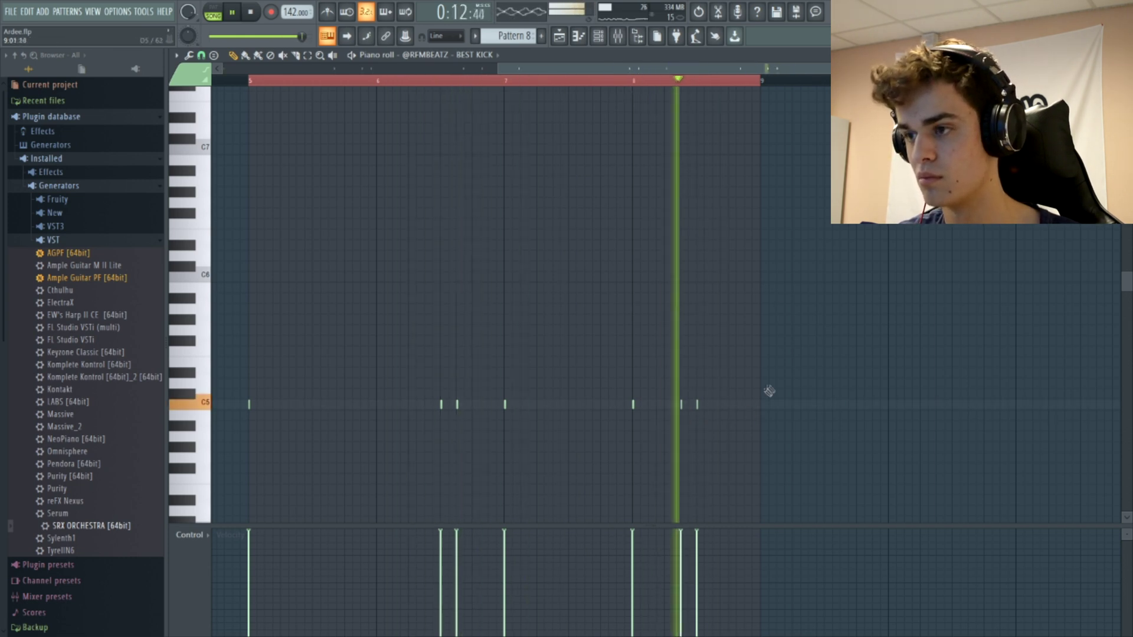
Try extra C5 kick notes at 8.15.00 and 8.13.00 near the end of bar 8
left_click(744, 404)
right_click(744, 404)
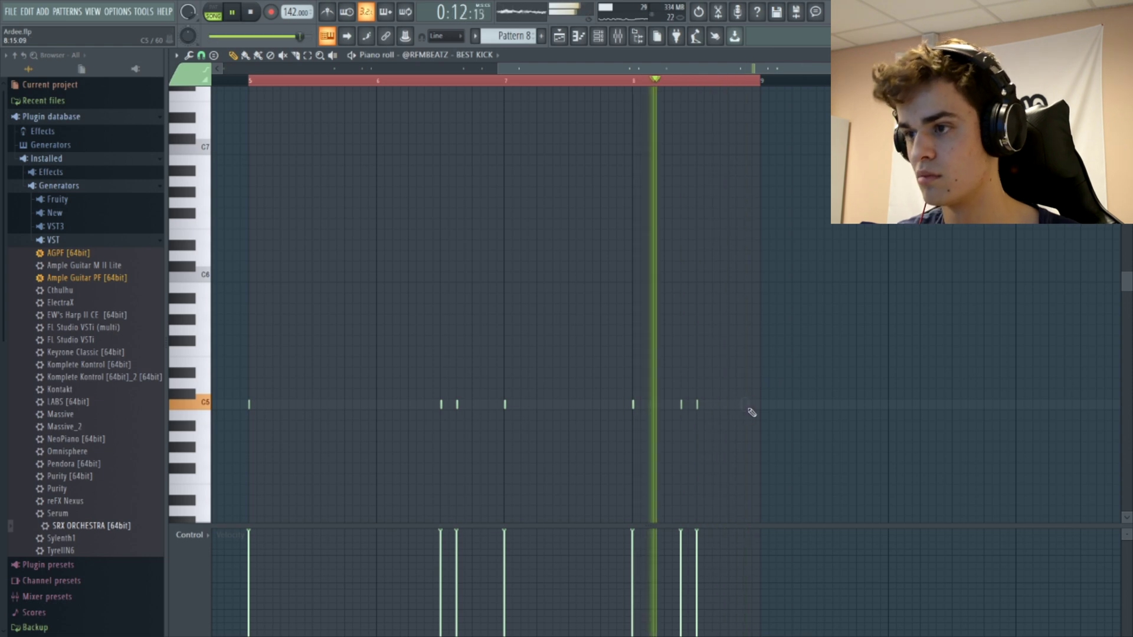
left_click(729, 404)
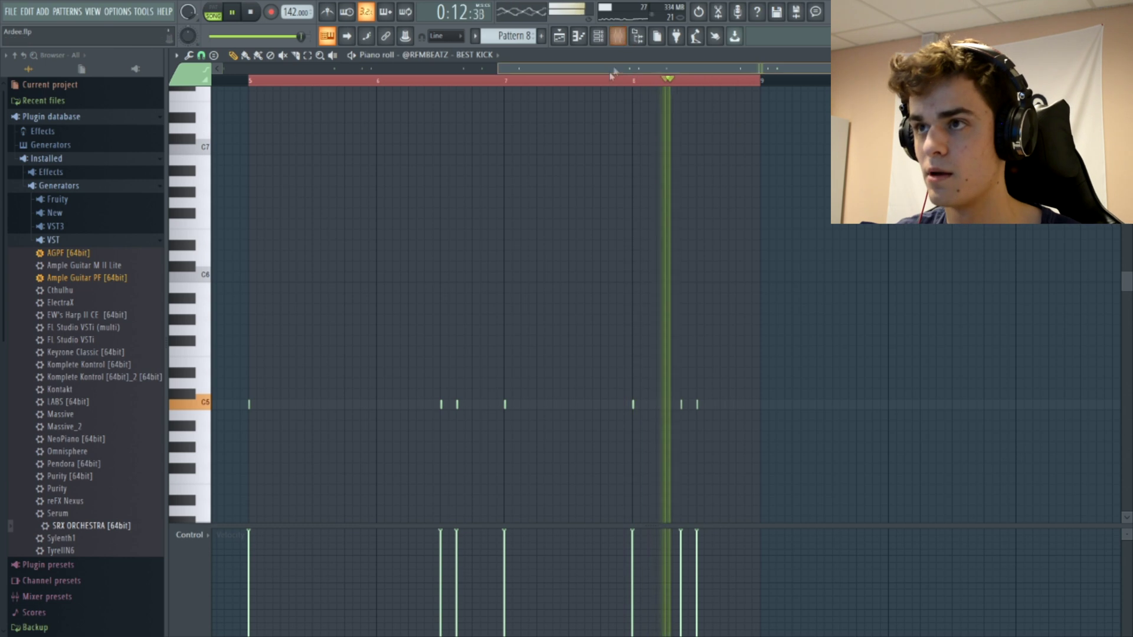
Transpose all kick notes in Pattern 8 down two semitones to A#4, save the project and deselect the notes
key("ctrl+a")
key("shift+Down")
key("shift+Down")
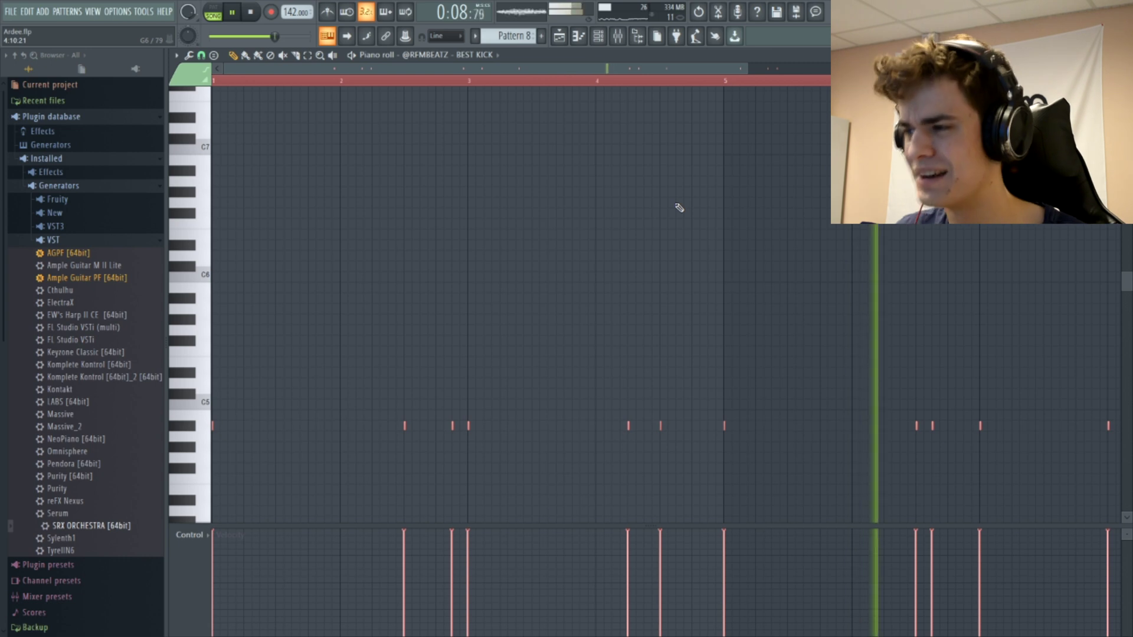
key("ctrl+s")
left_click_drag(675, 69, 877, 69)
key("ctrl+d")
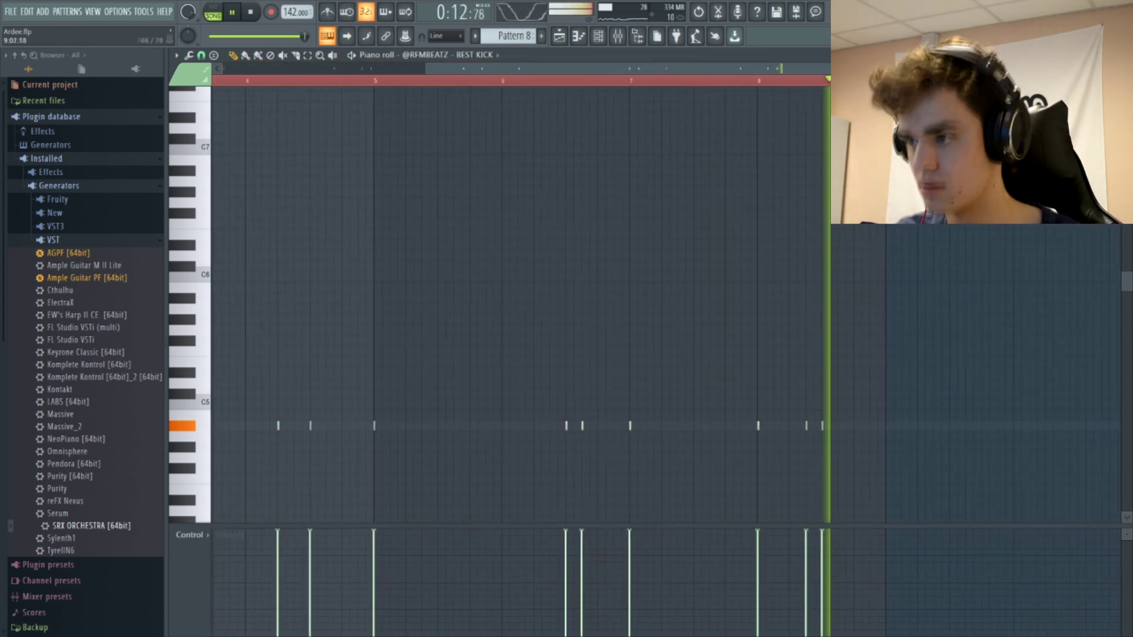
Open the playlist and review how the melody, hi-hat, [GHOSTY] bass, kick and FX clips are arranged during playback
left_click(558, 37)
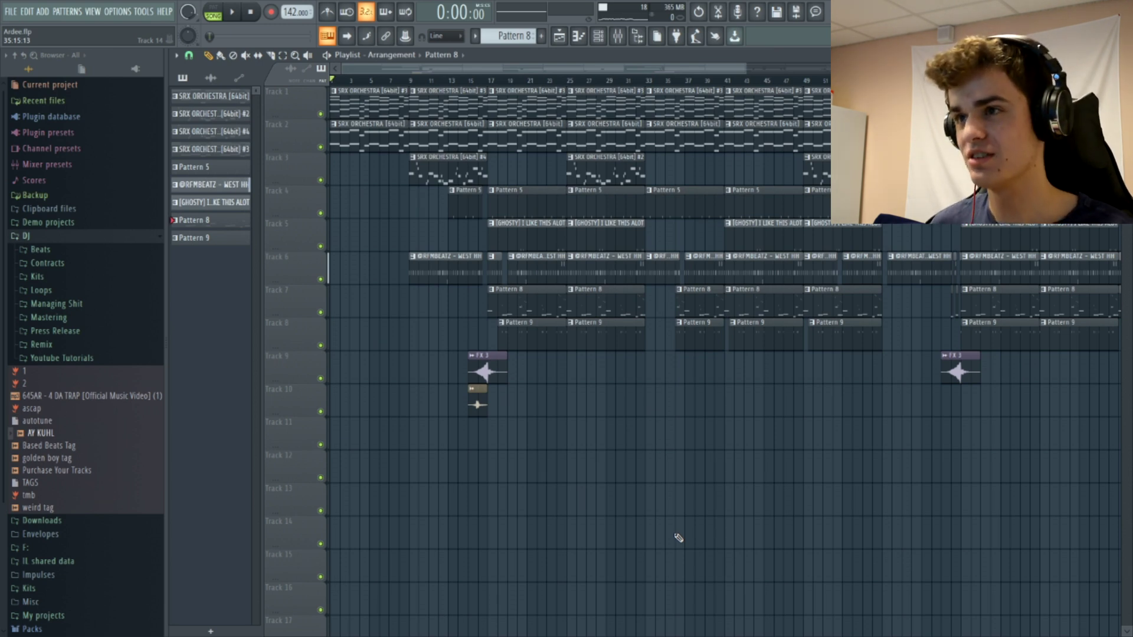
left_click_drag(746, 70, 585, 162)
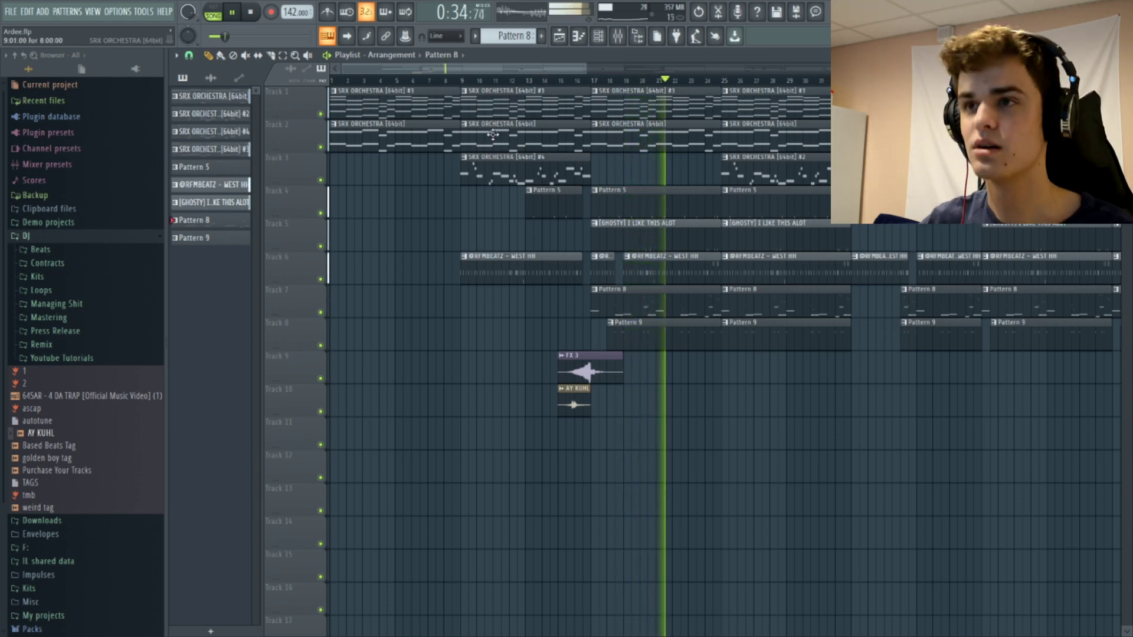
left_click_drag(509, 69, 596, 77)
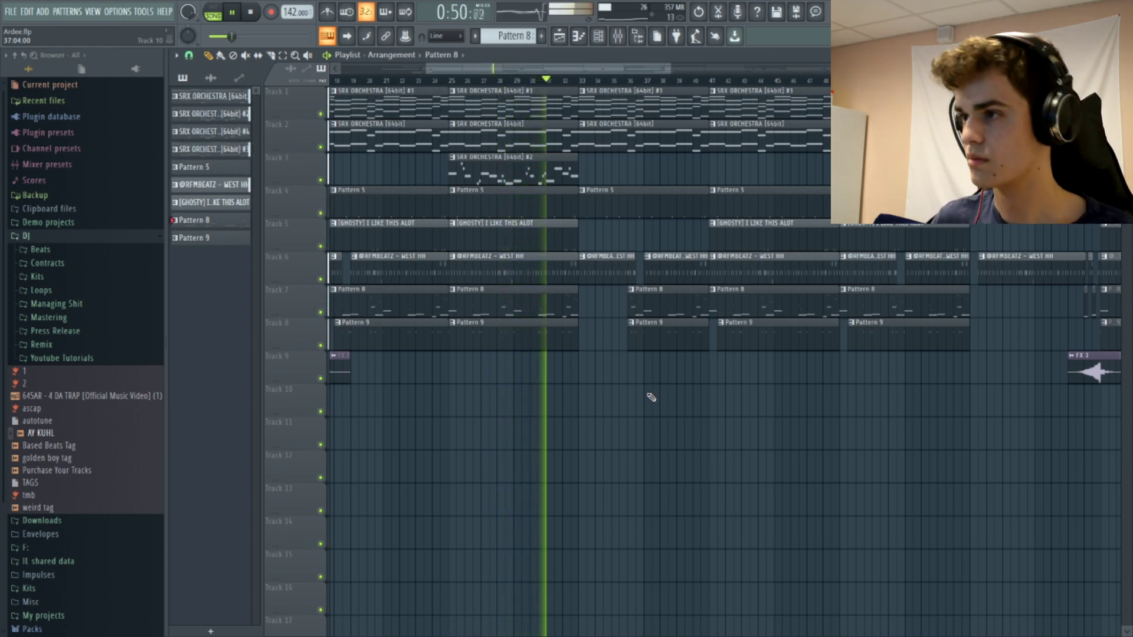
left_click_drag(649, 70, 564, 72)
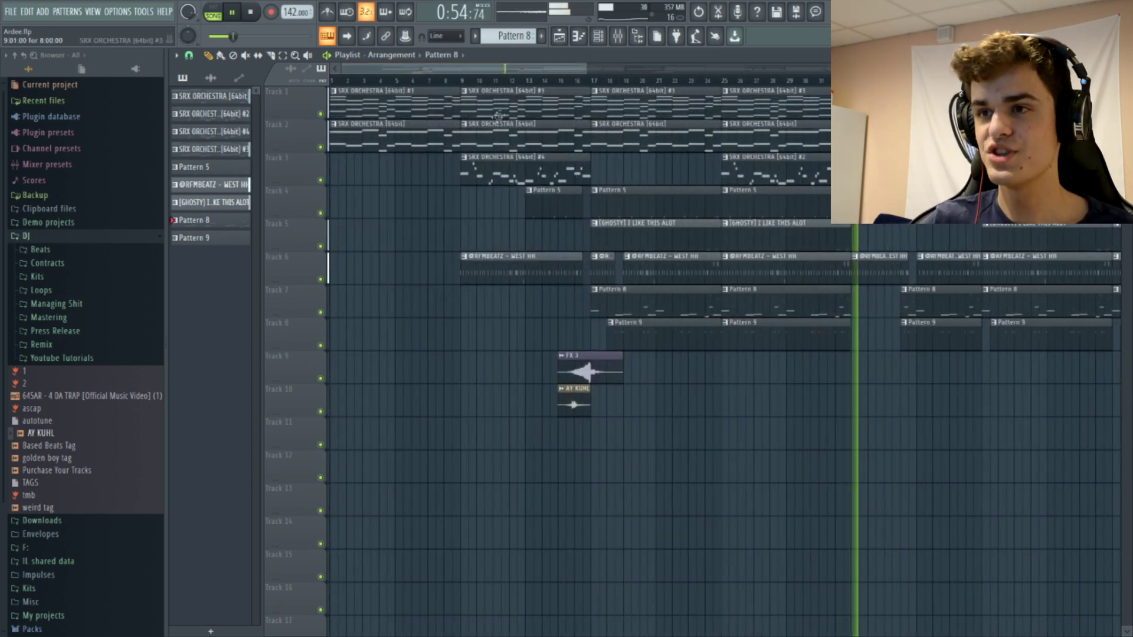
left_click_drag(536, 72, 669, 65)
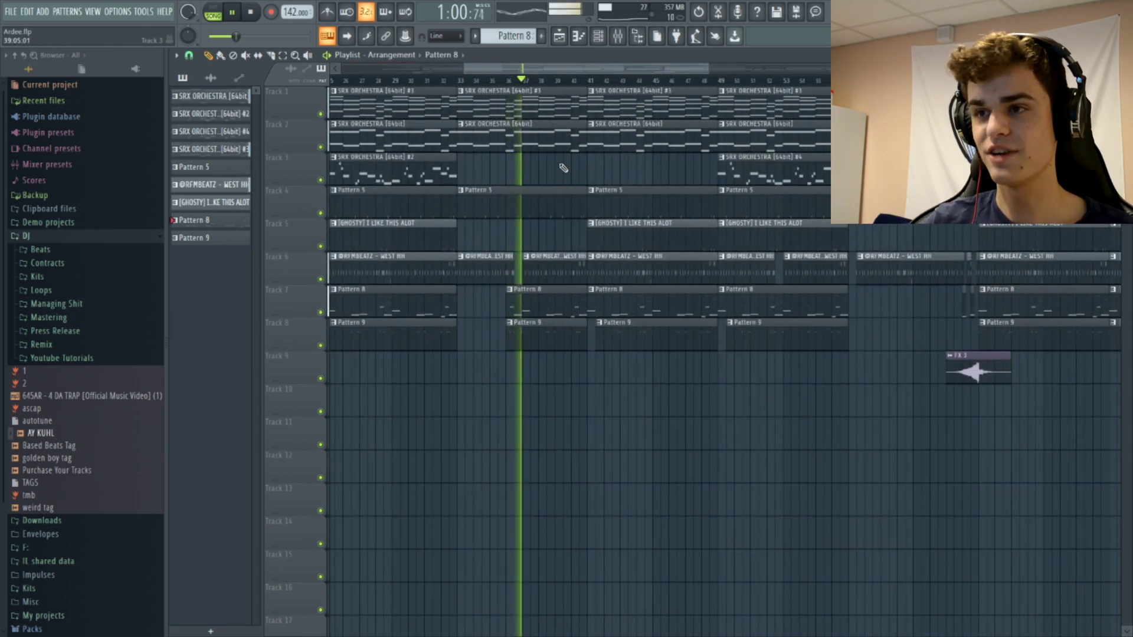